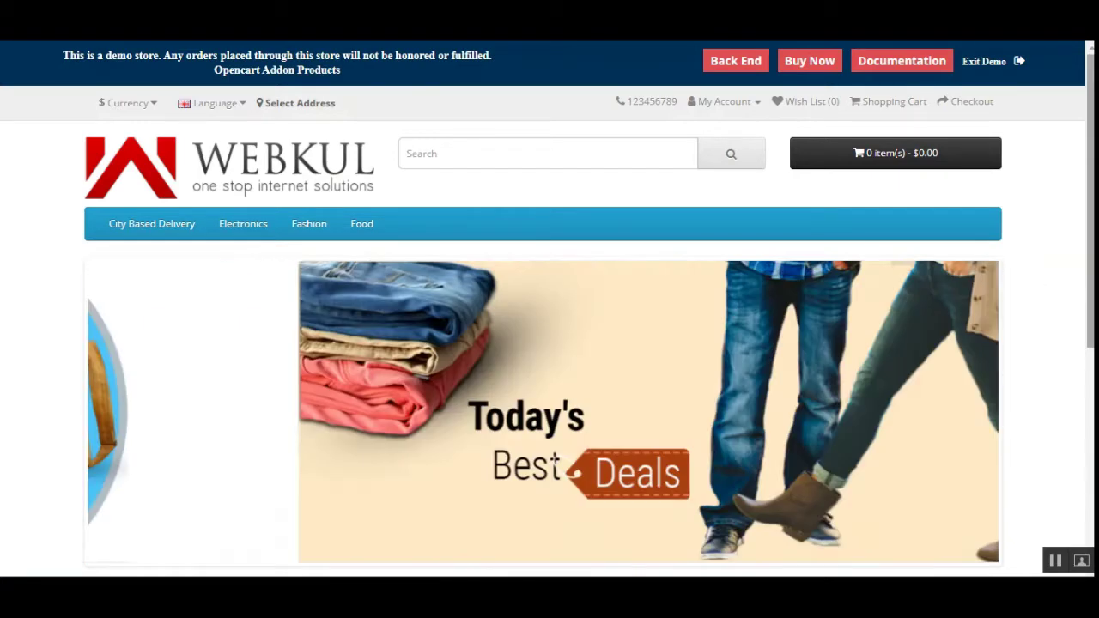
- Look over the store's home page and the available account options
scroll(1090, 283, "down", 3)
scroll(509, 260, "down", 3)
scroll(509, 260, "up", 5)
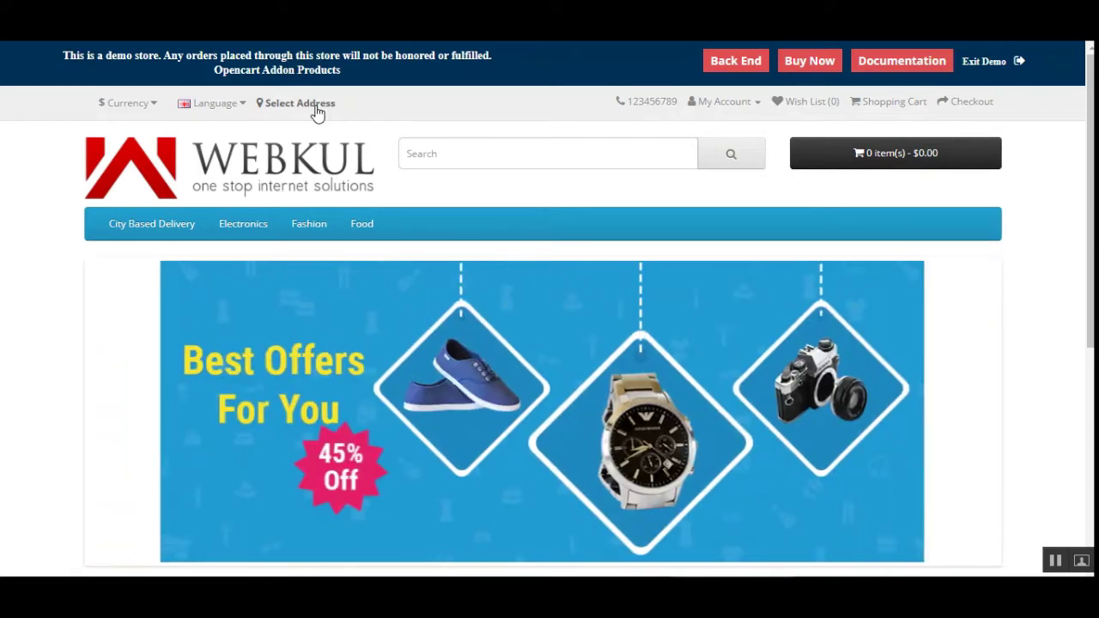
left_click(728, 102)
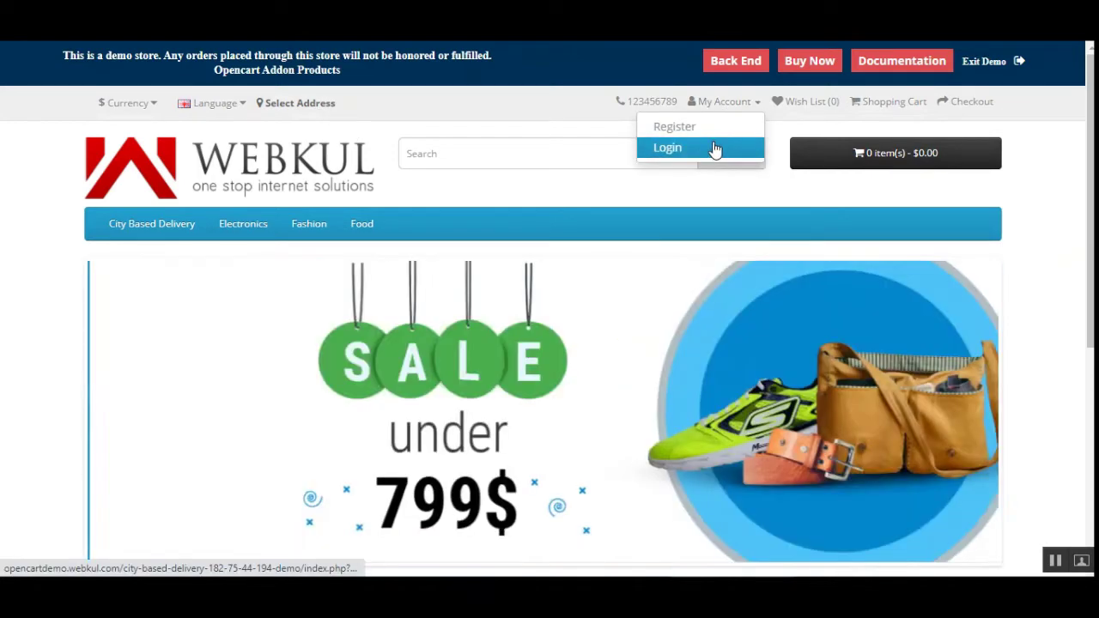
left_click(544, 118)
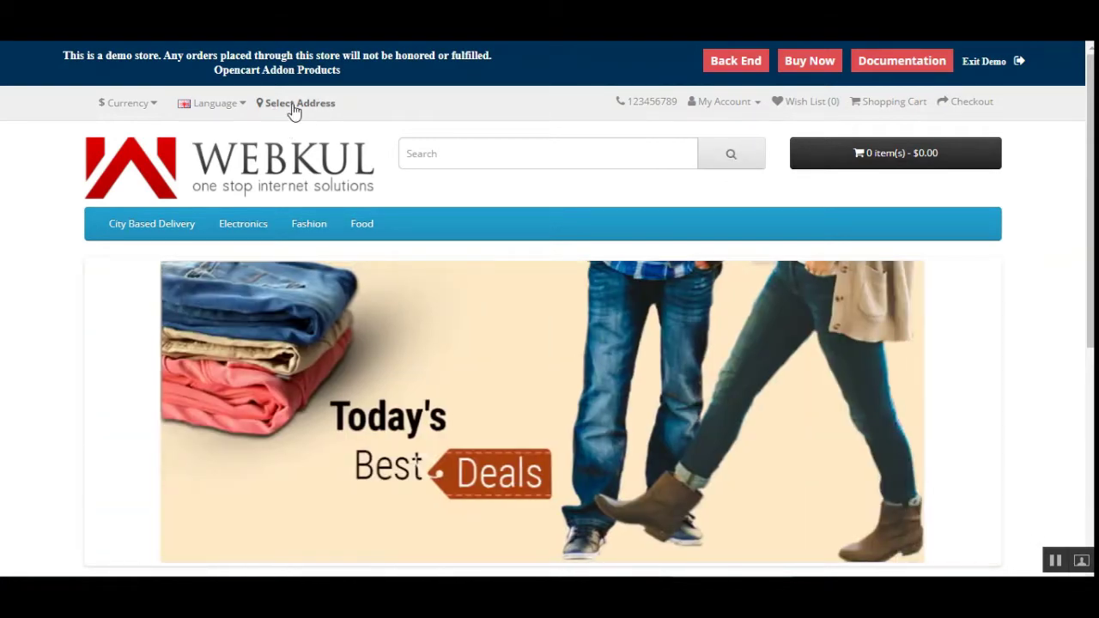
- Examine the sign-in and pincode options of the delivery location chooser and close it
left_click(294, 105)
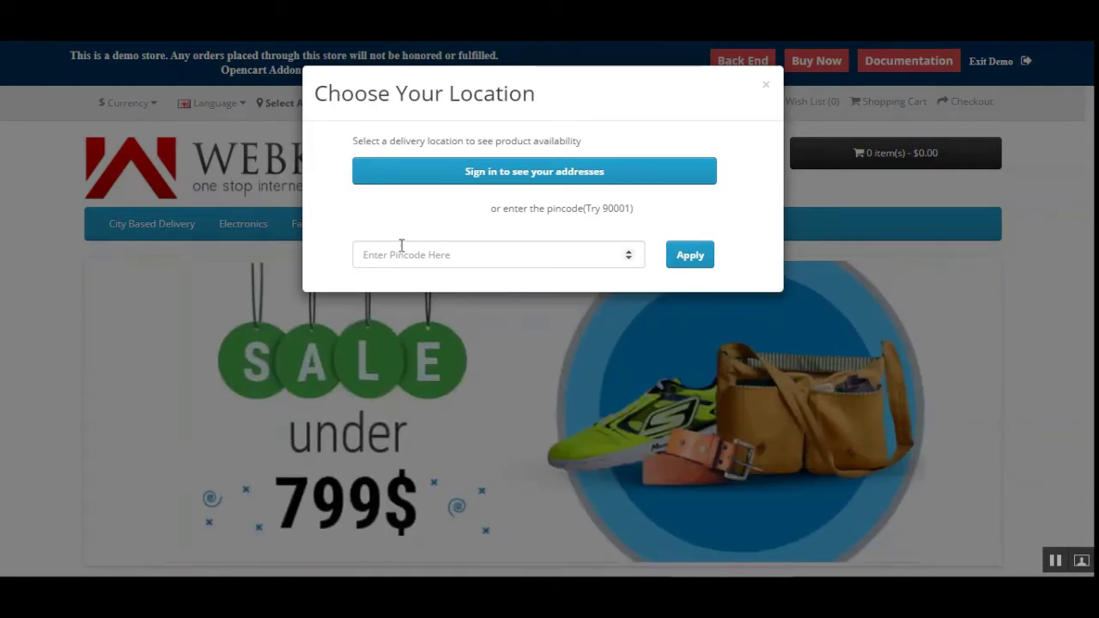
left_click_drag(338, 92, 508, 94)
left_click(573, 101)
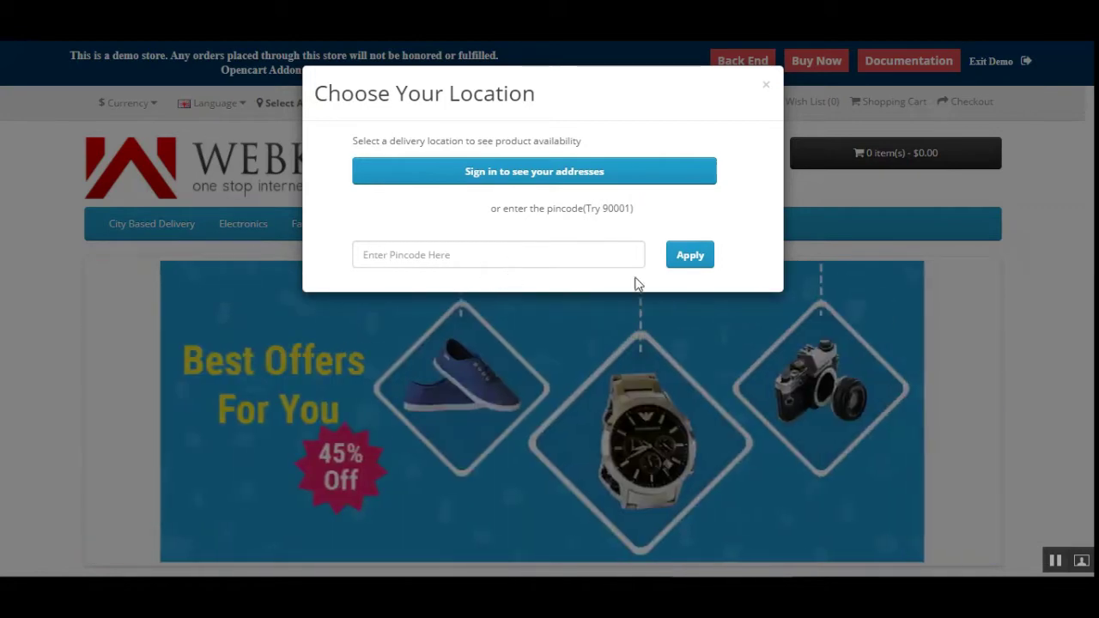
left_click(765, 85)
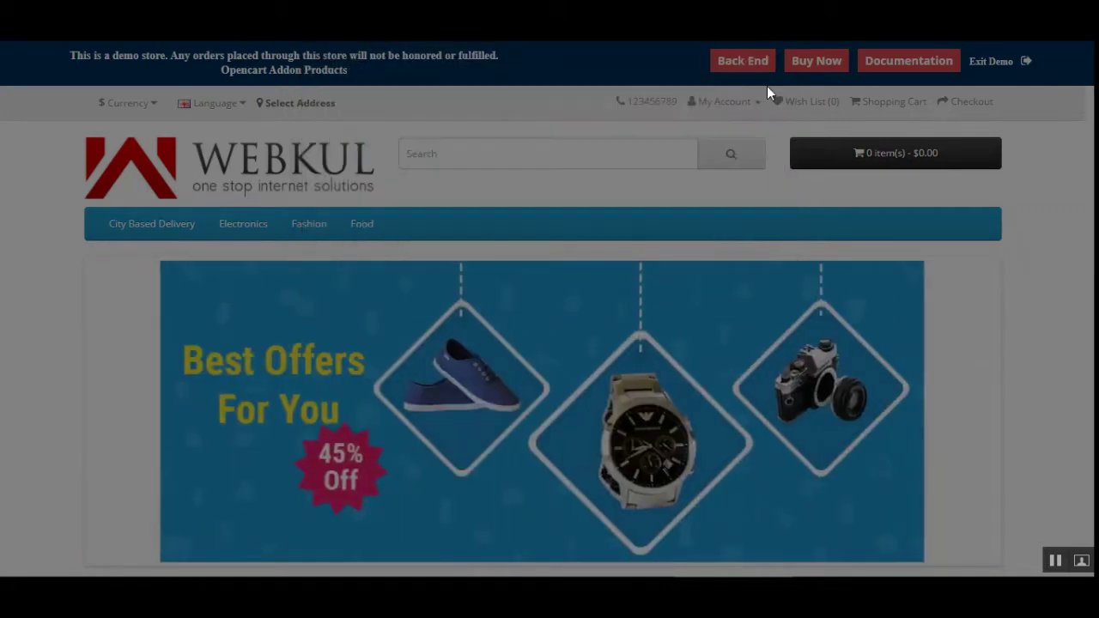
- Open the Cameras category under Electronics and examine its product listing without a delivery location set
mouse_move(247, 230)
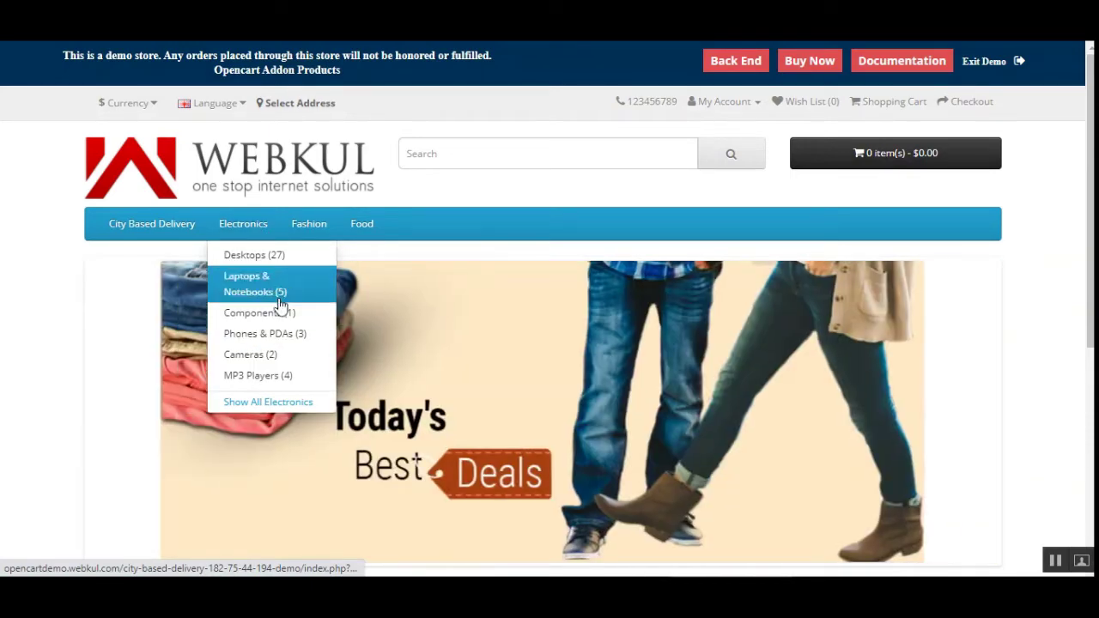
left_click(269, 357)
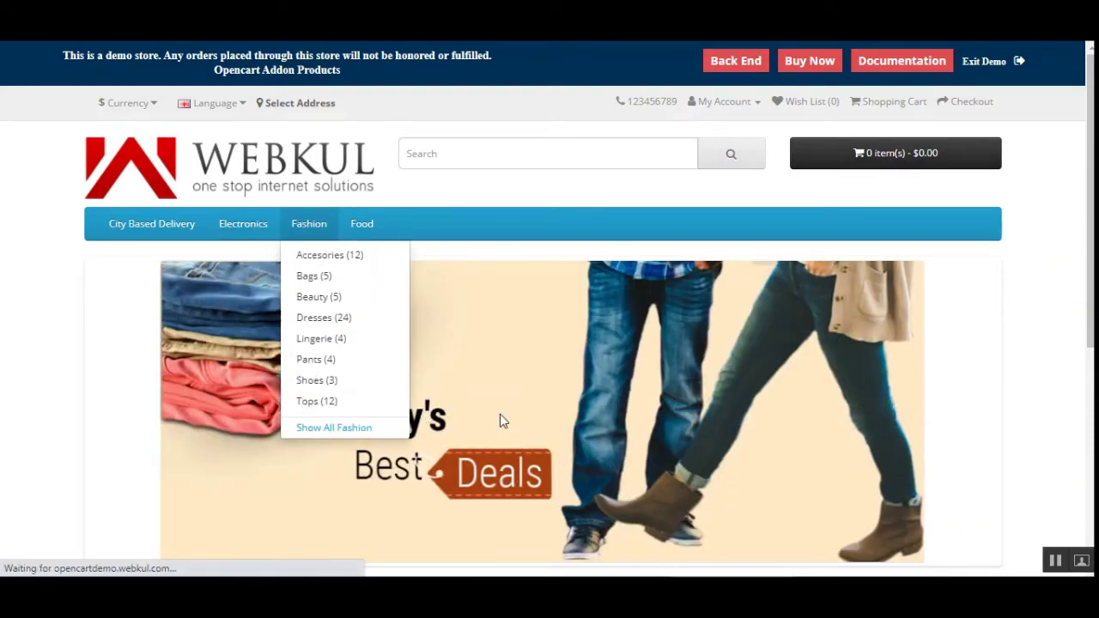
scroll(515, 398, "down", 3)
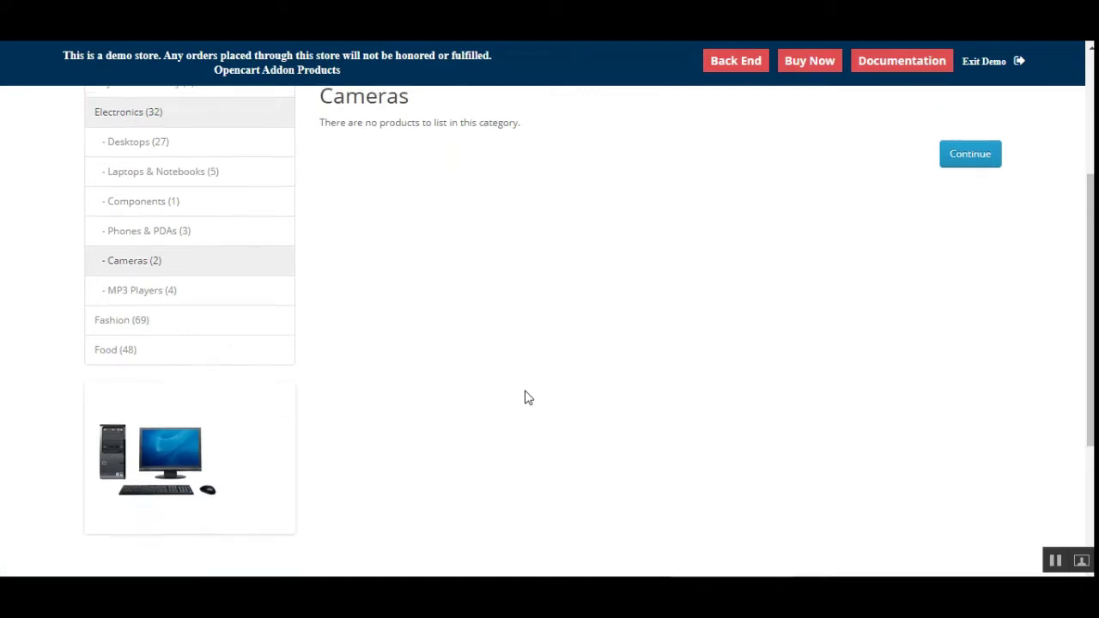
scroll(525, 395, "up", 3)
scroll(416, 410, "down", 4)
scroll(414, 412, "up", 4)
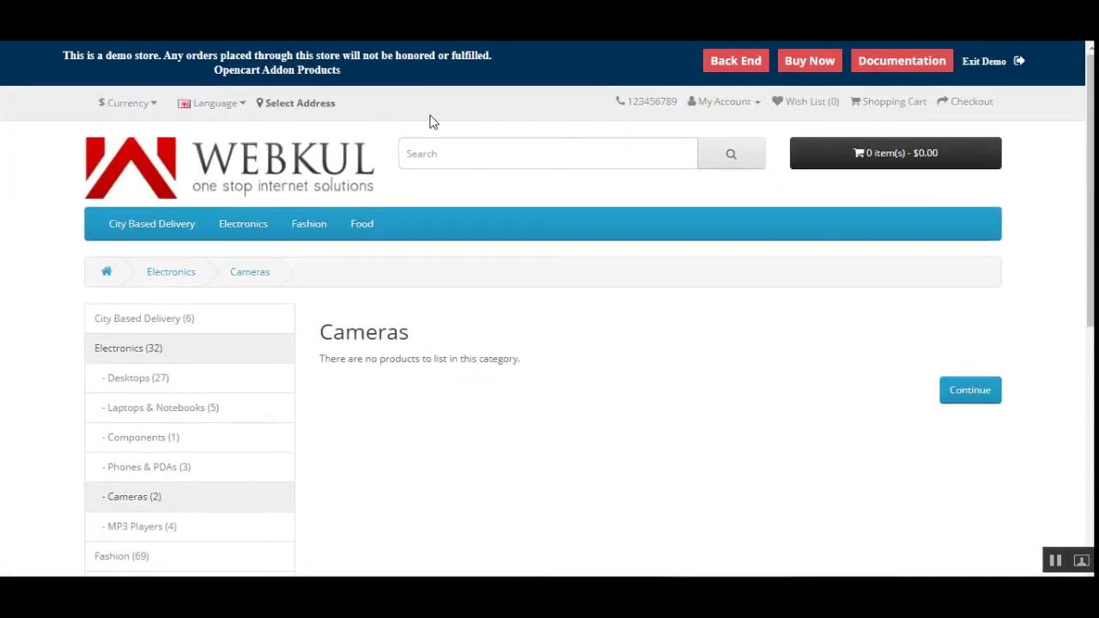
- Set the delivery location to the suggested pincode 90001 and check the Cameras listing for available products
left_click(307, 104)
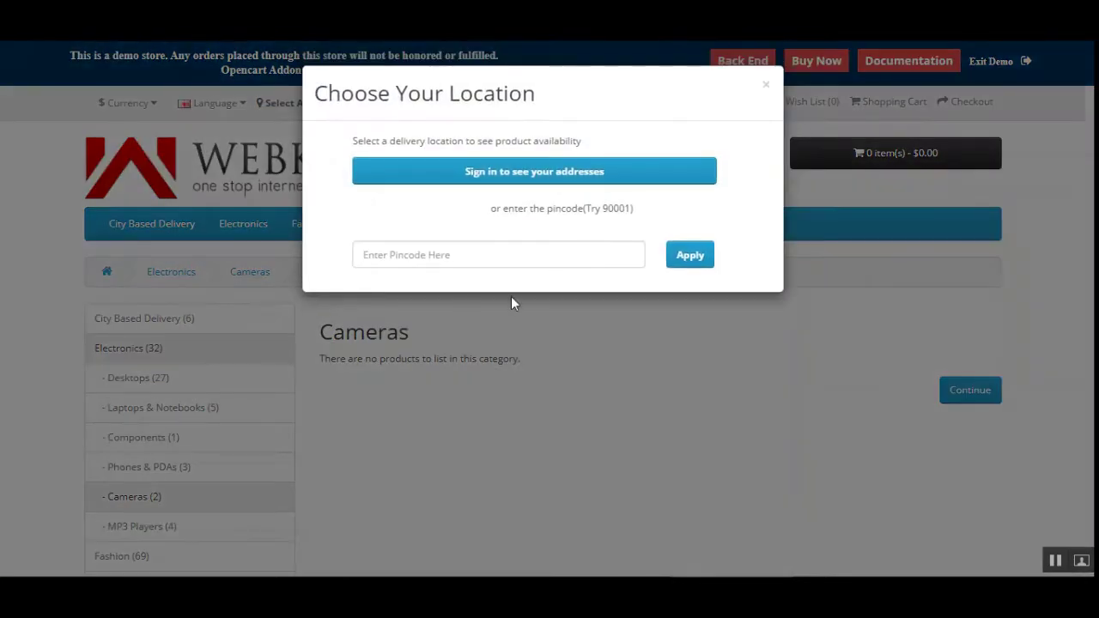
left_click_drag(602, 209, 631, 212)
right_click(632, 212)
left_click(649, 225)
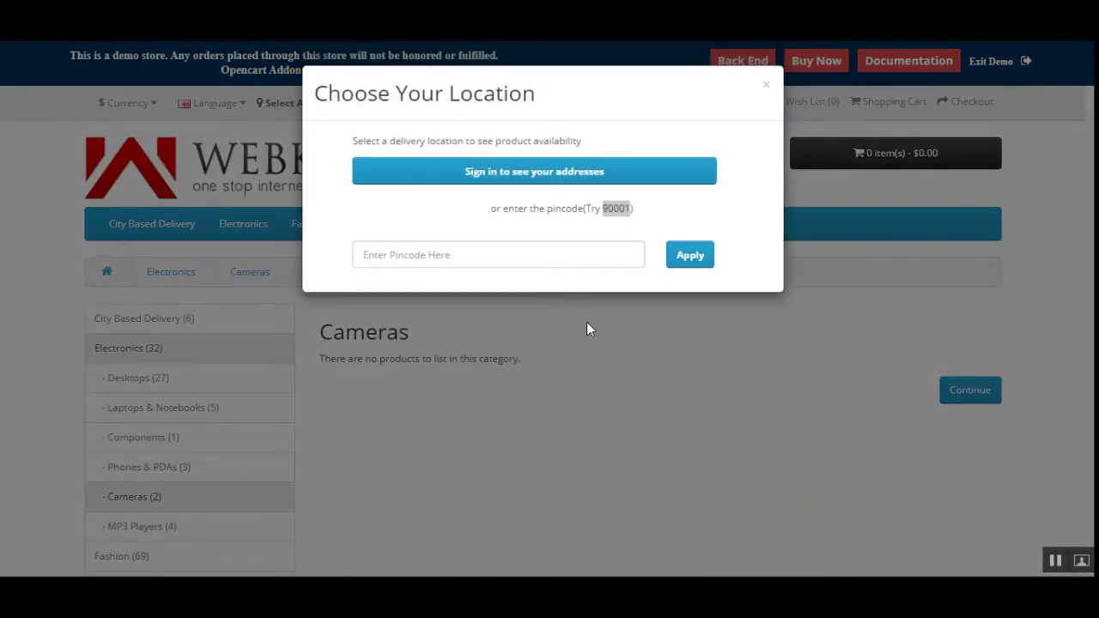
left_click(542, 252)
key("ctrl+v")
left_click(692, 257)
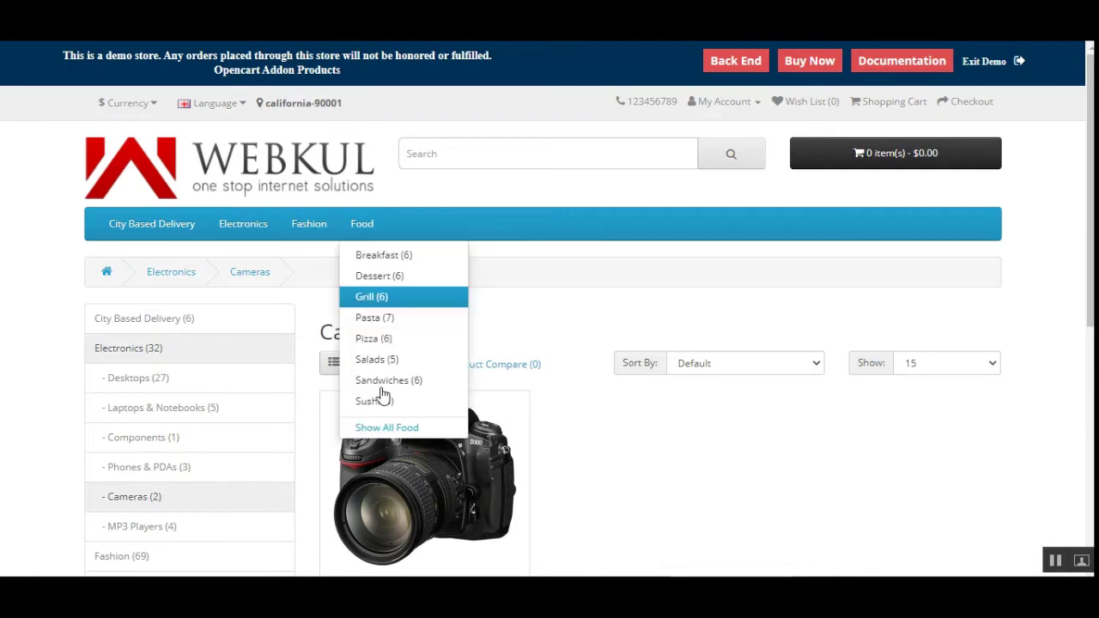
scroll(1089, 257, "down", 2)
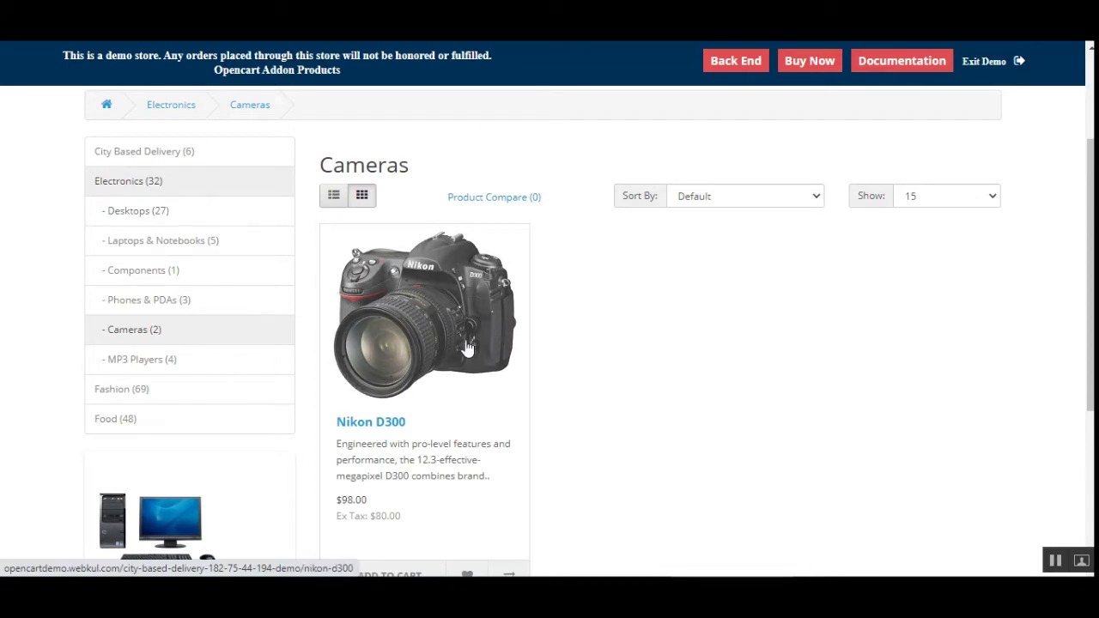
scroll(633, 388, "up", 2)
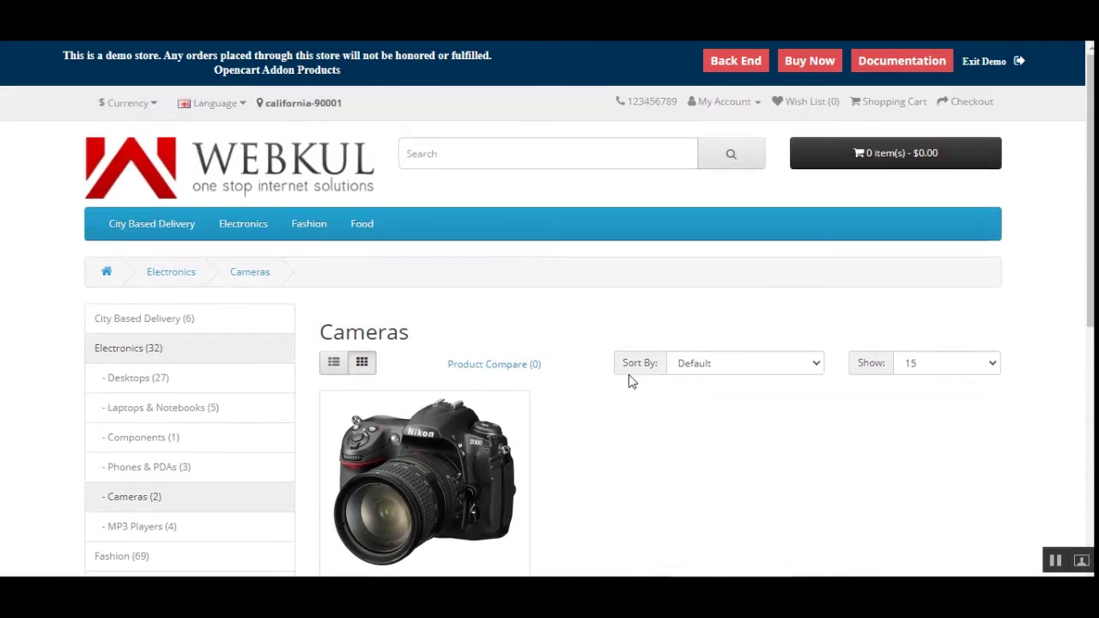
- Open the City Based Delivery category and look through the products offered for the chosen location
left_click(129, 237)
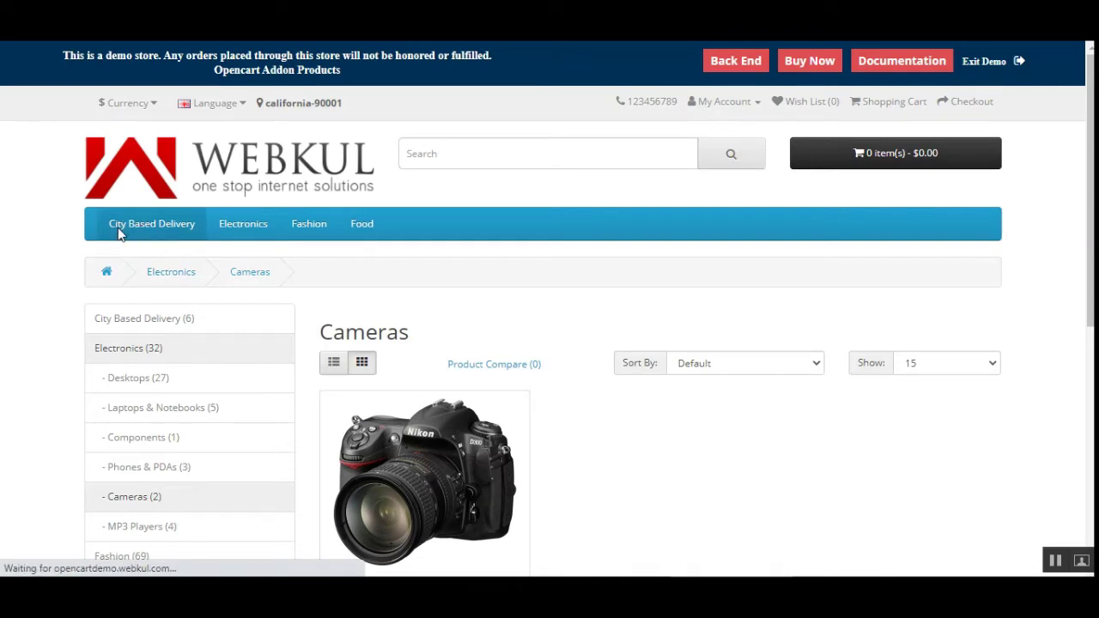
mouse_move(225, 238)
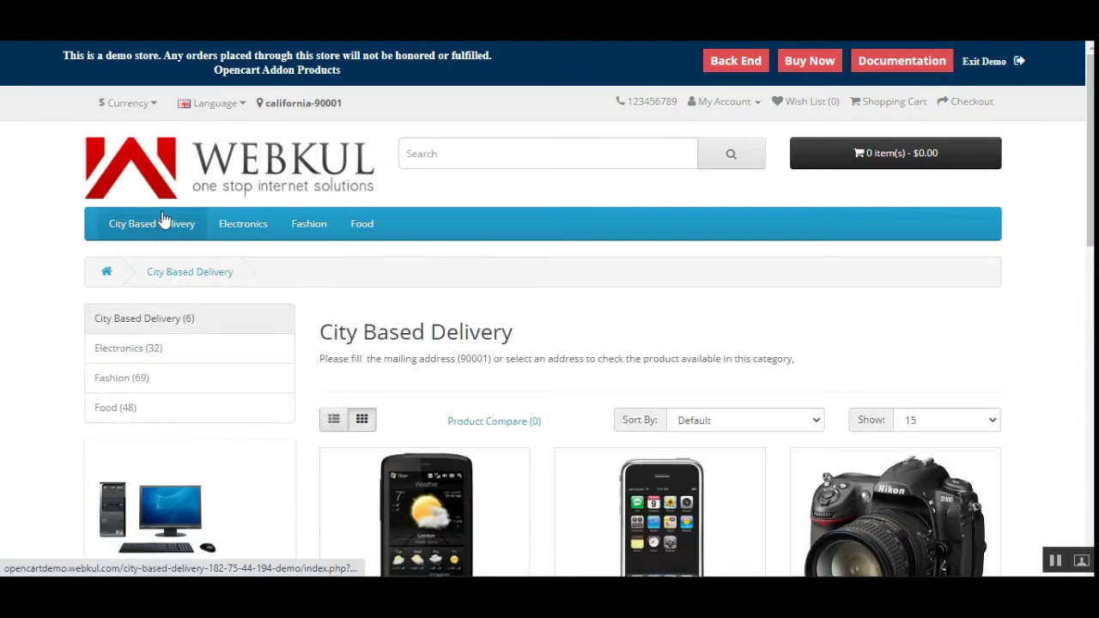
scroll(549, 326, "down", 6)
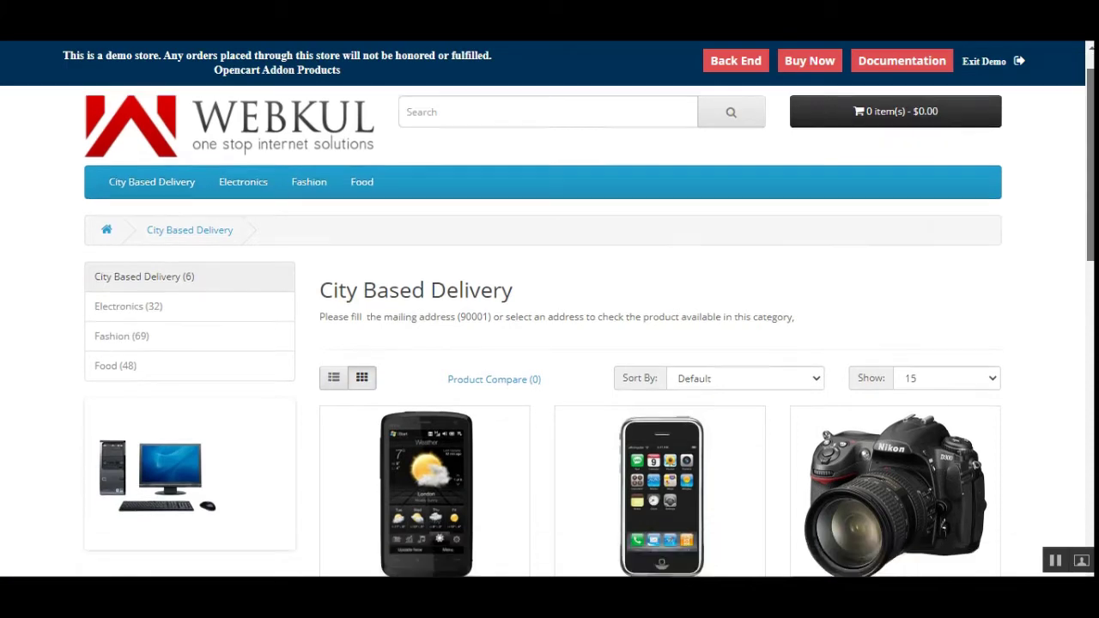
scroll(214, 203, "down", 3)
scroll(214, 203, "up", 9)
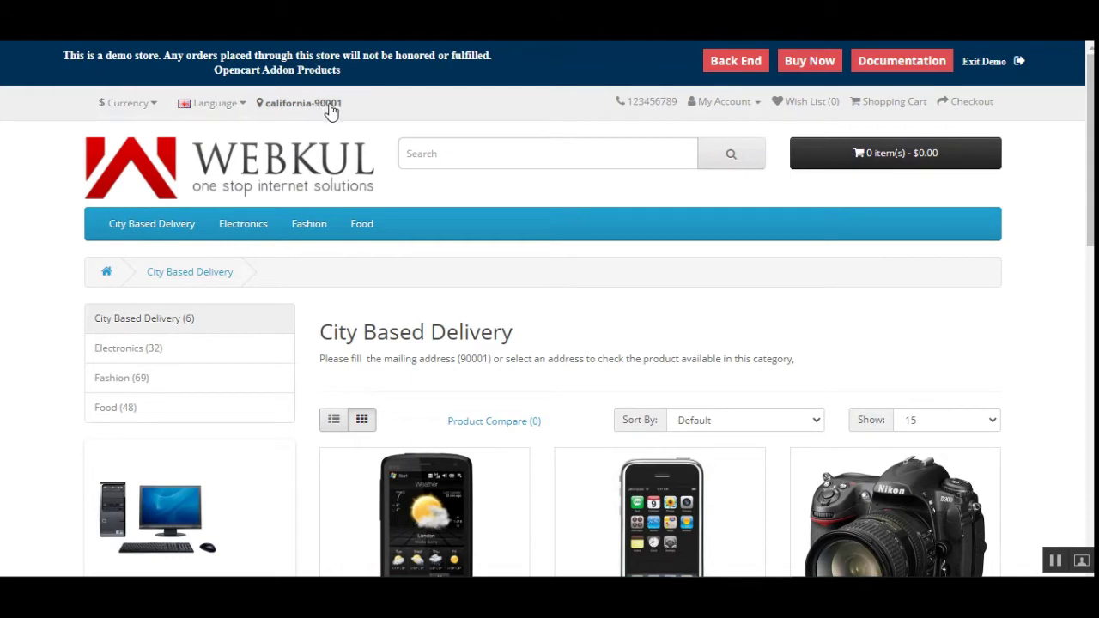
left_click(740, 103)
left_click(541, 108)
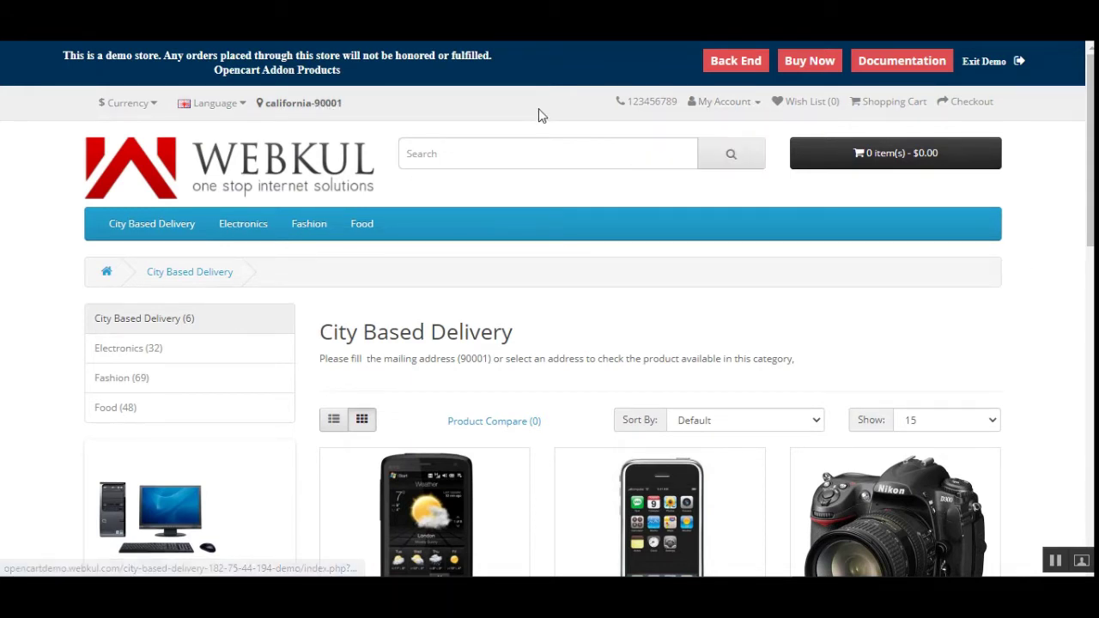
- Try to change the delivery location to pincode 201301
left_click(322, 106)
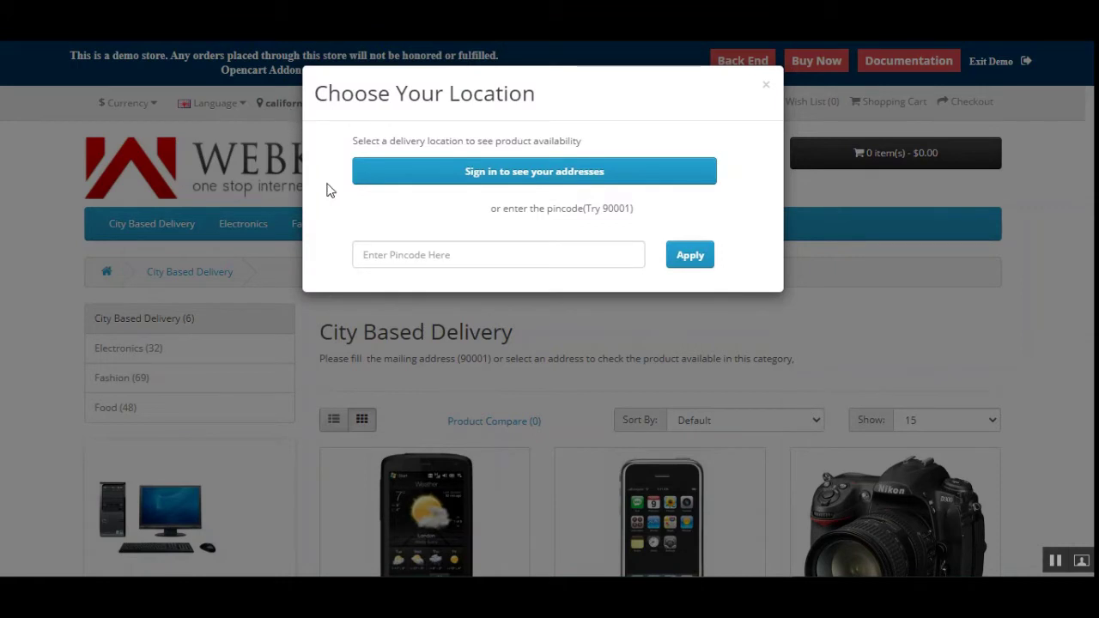
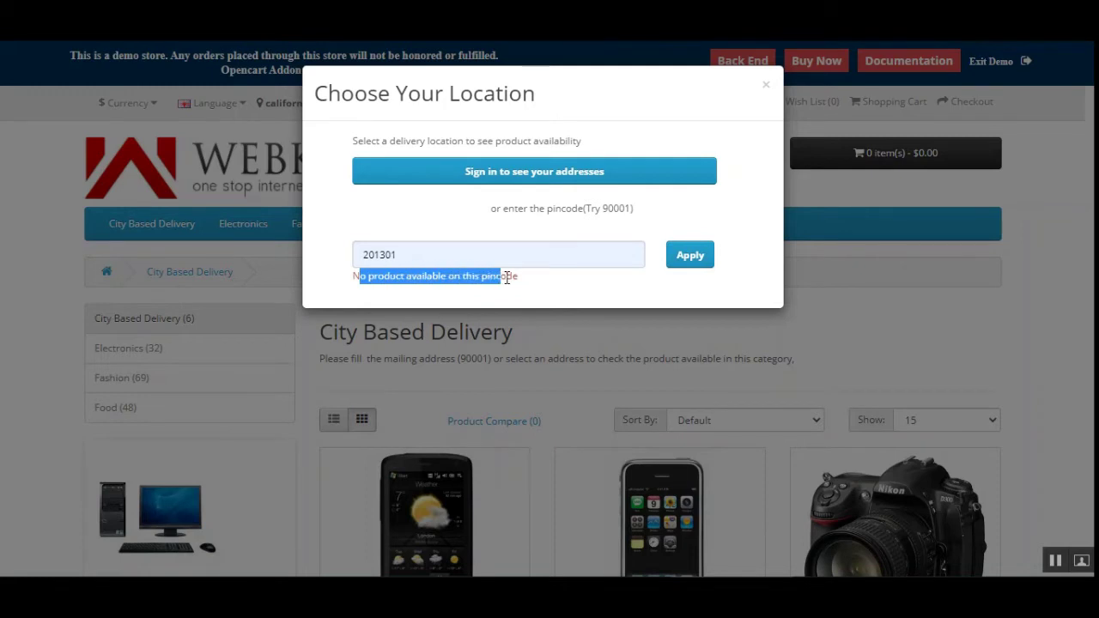
left_click(505, 281)
left_click(549, 300)
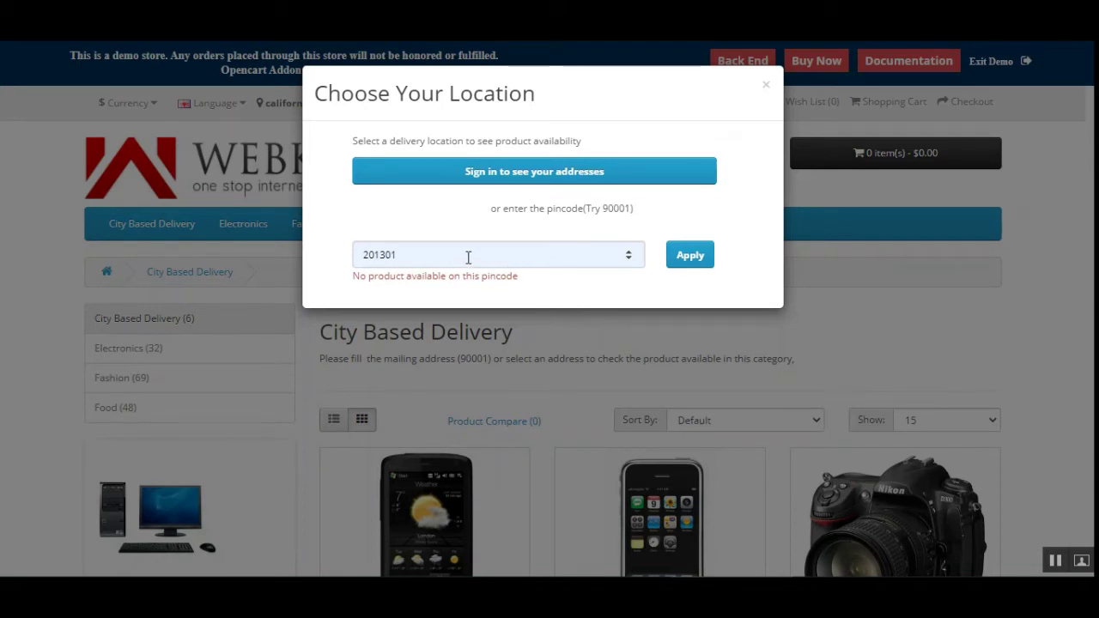
- Replace the entered delivery pincode with 90001 and apply it
double_click(390, 255)
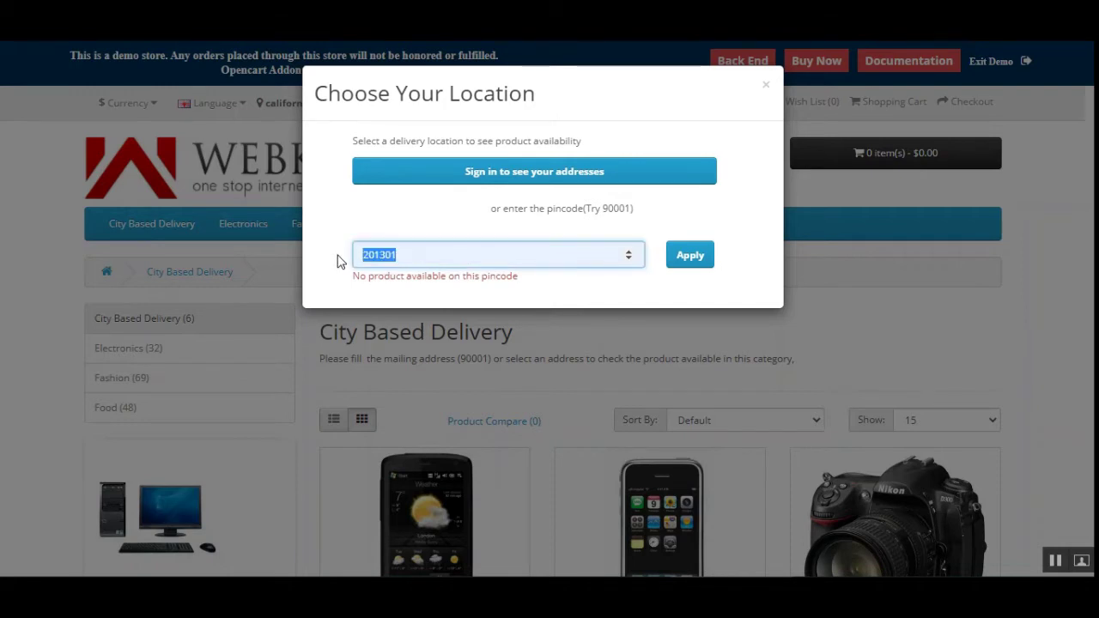
type("90001")
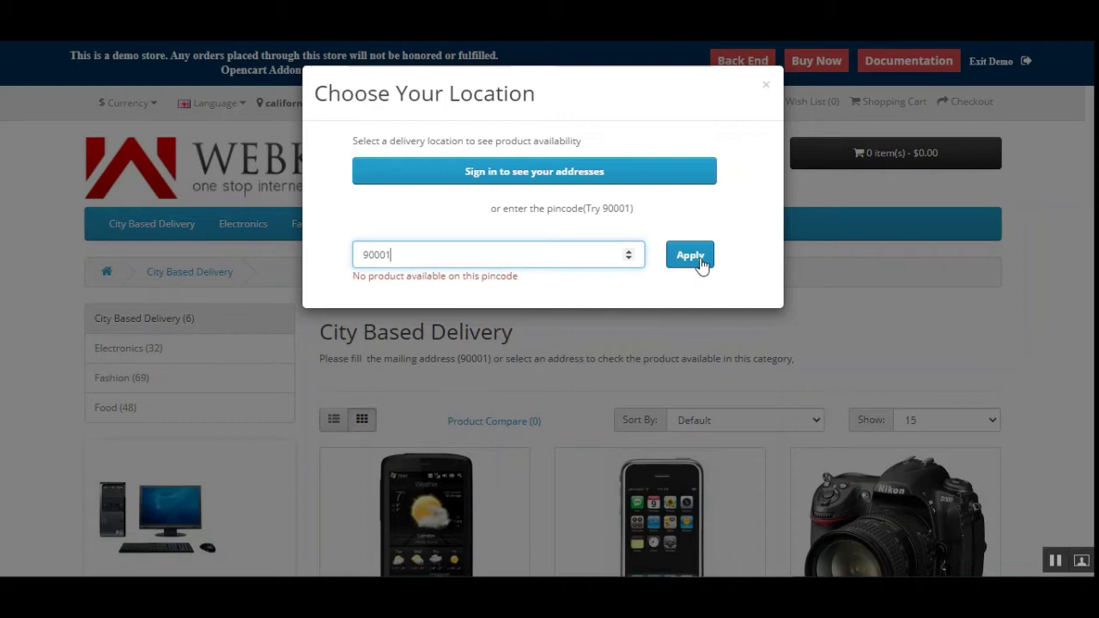
left_click(695, 256)
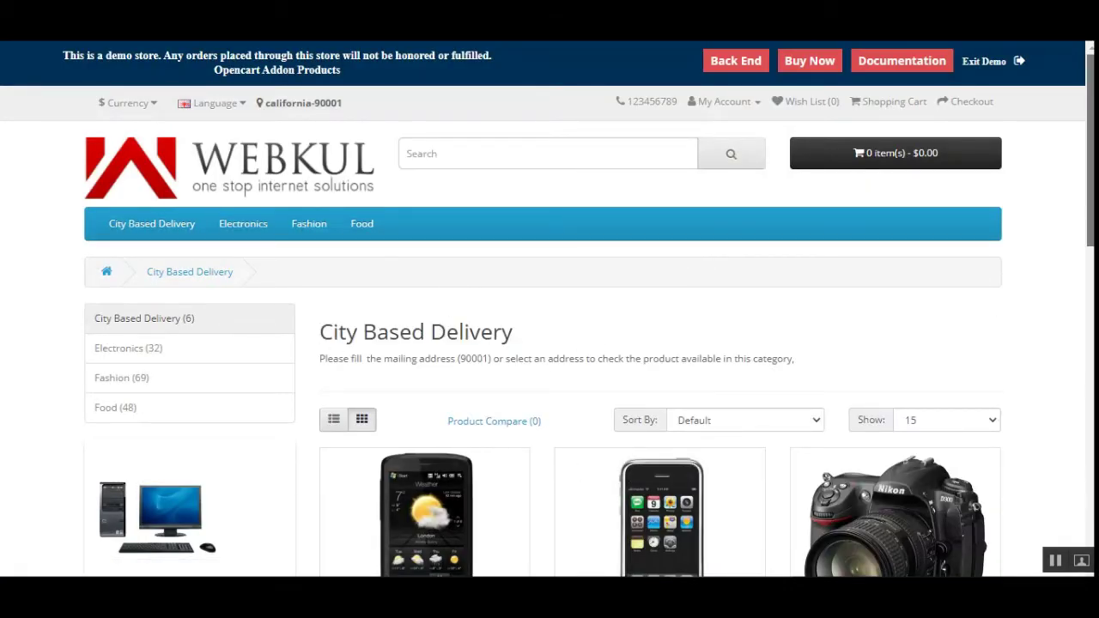
- Open the Food category and check which products it lists for the chosen delivery location
left_click_drag(1090, 146, 1090, 175)
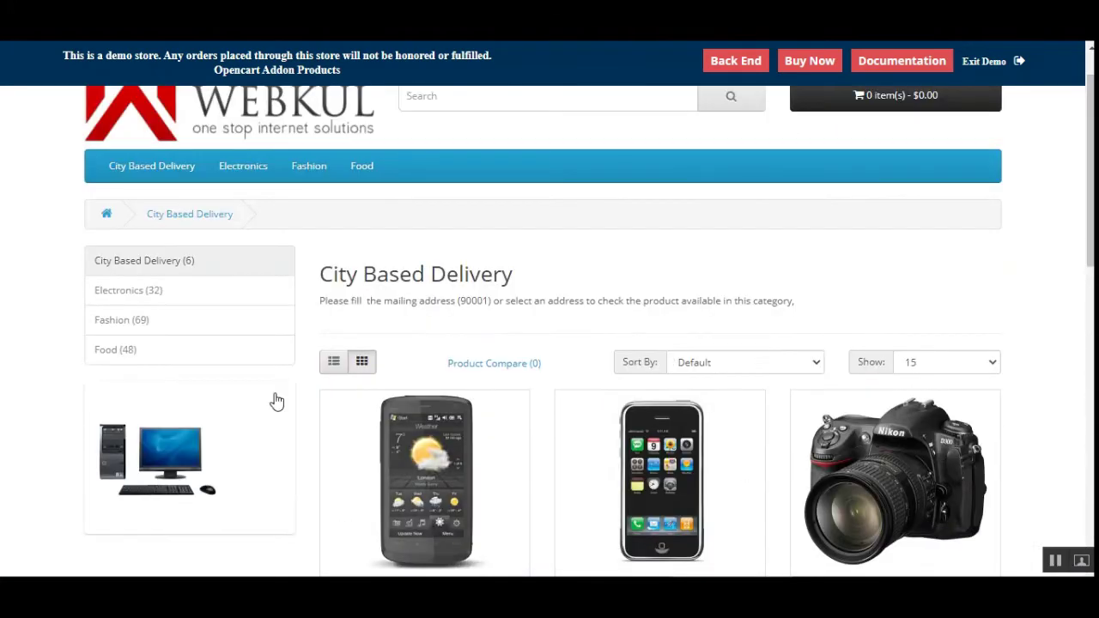
left_click(122, 357)
scroll(520, 412, "down", 5)
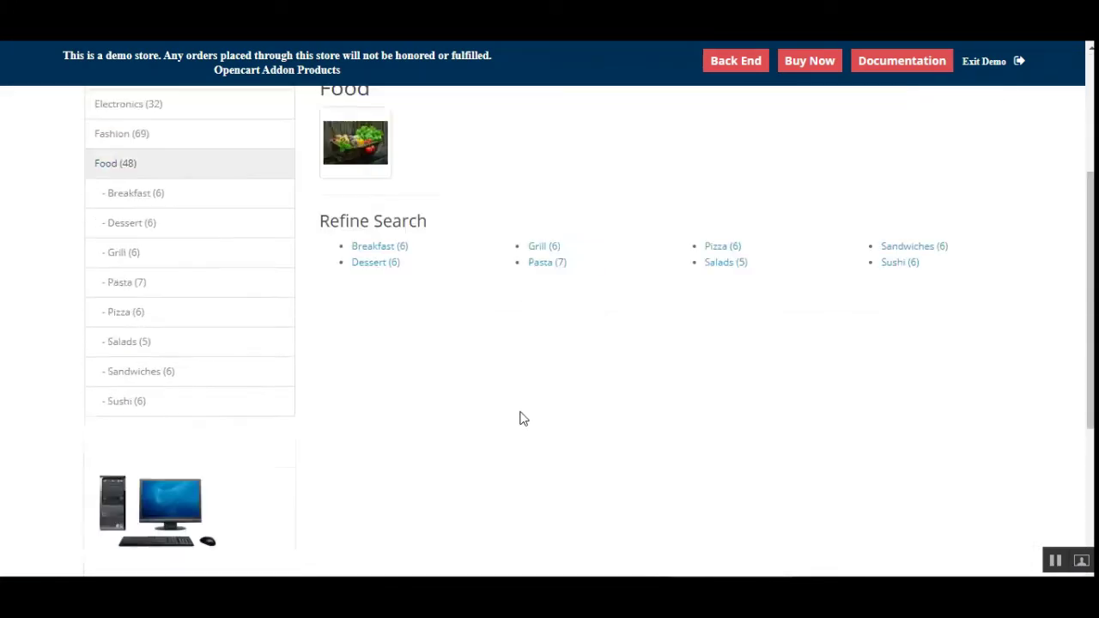
scroll(213, 412, "up", 3)
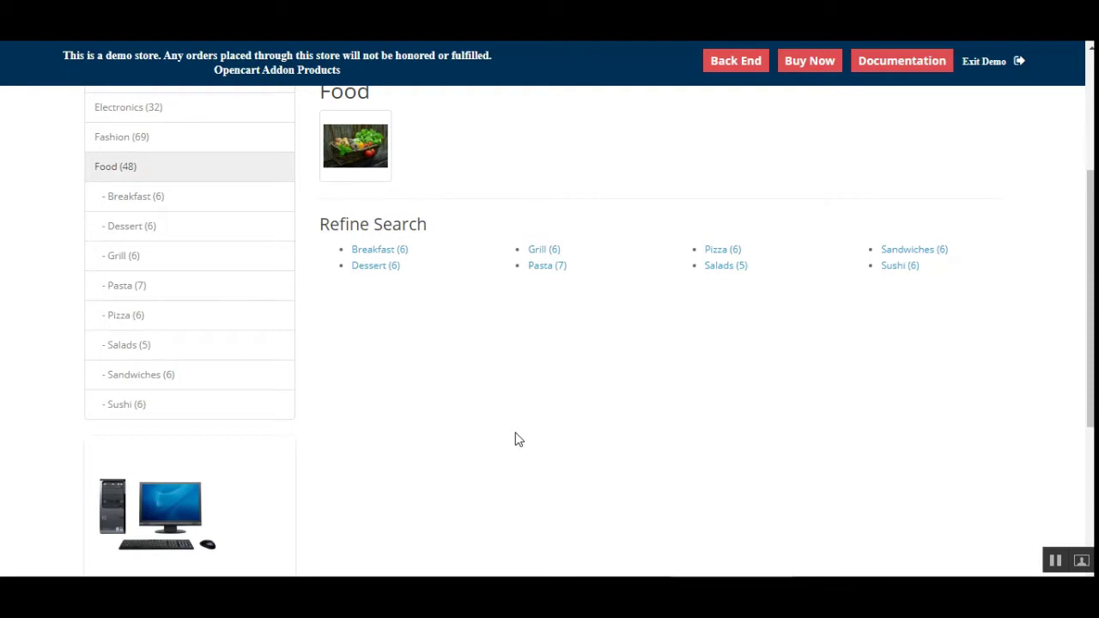
scroll(516, 439, "up", 3)
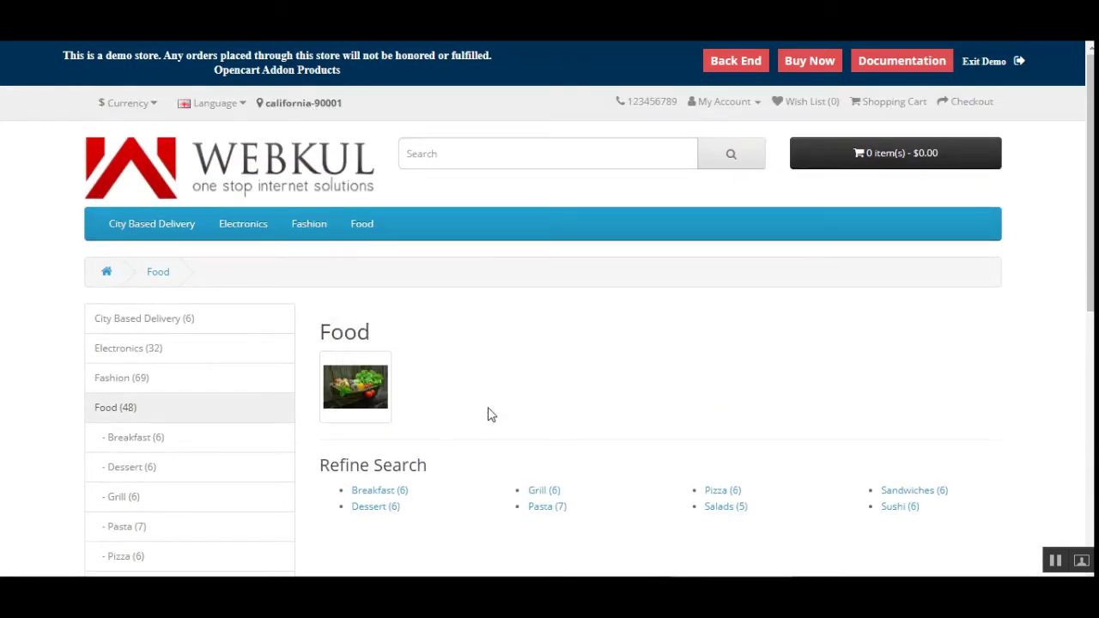
scroll(576, 474, "down", 2)
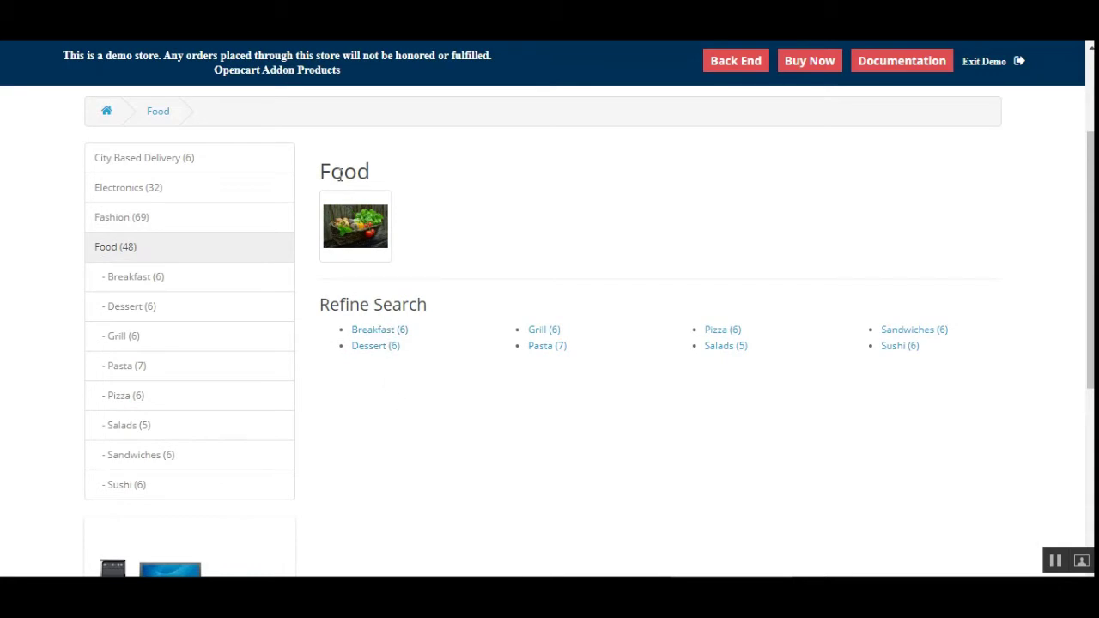
- Open the Fashion category and look through the products listed for the chosen delivery location
left_click(121, 222)
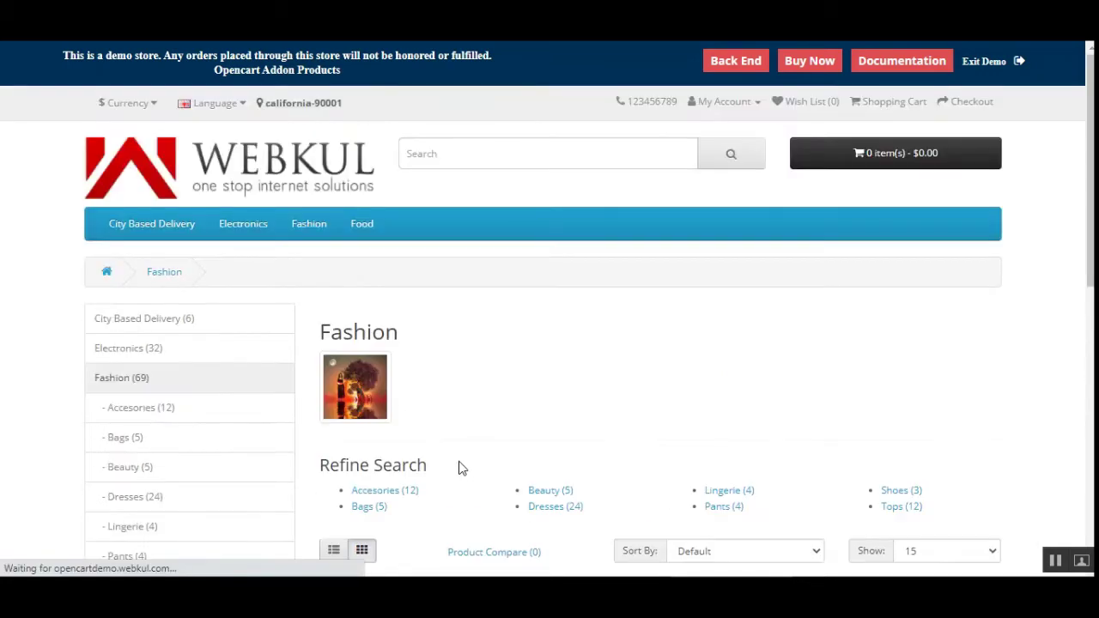
scroll(459, 463, "down", 5)
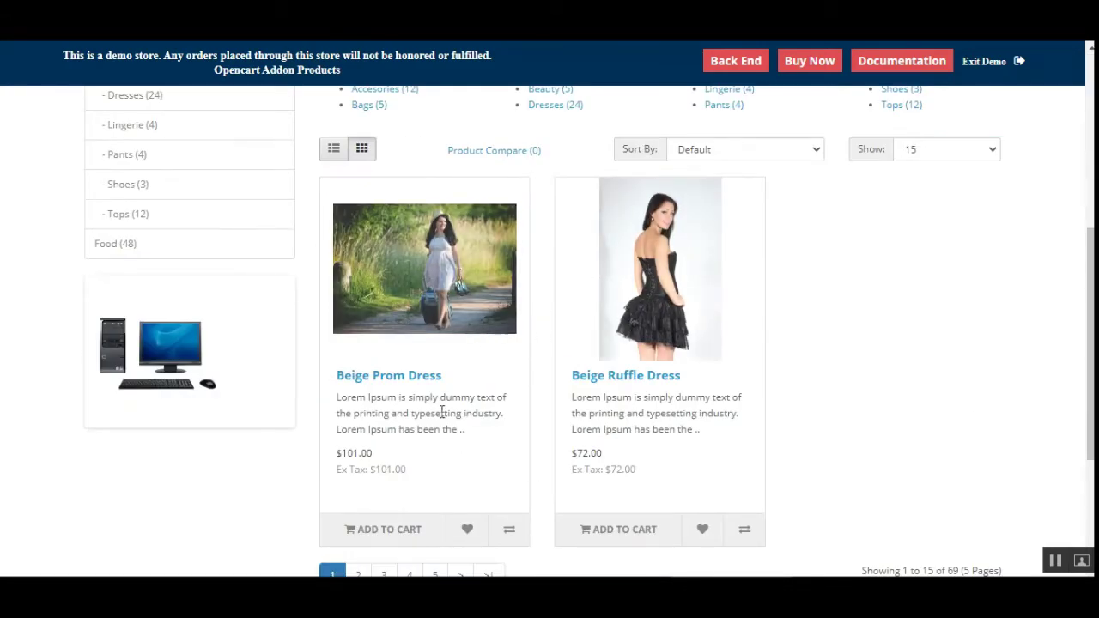
scroll(669, 294, "down", 2)
scroll(669, 293, "up", 6)
scroll(1024, 218, "up", 1)
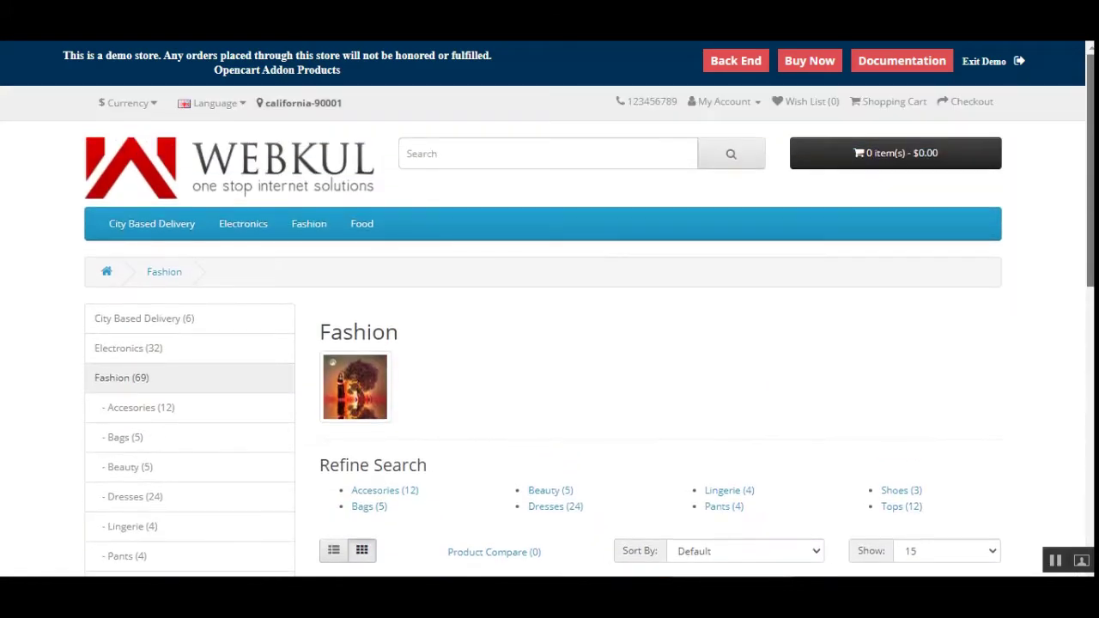
scroll(1024, 218, "down", 3)
scroll(1024, 218, "up", 3)
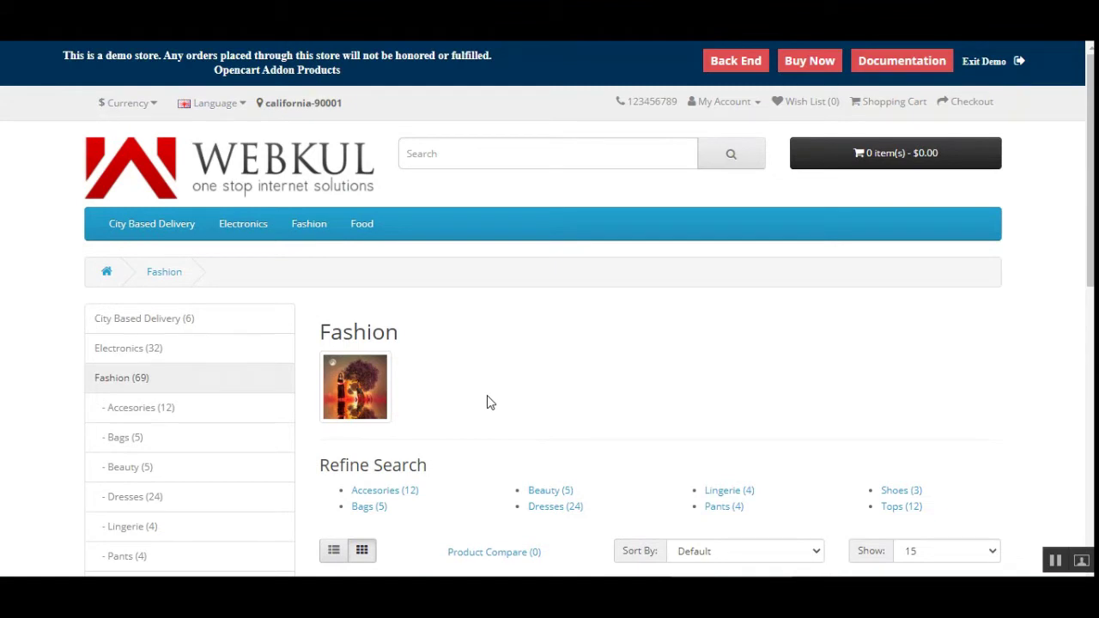
- Open the Electronics category and its Cameras subcategory and check which products are listed for the current delivery location
left_click(153, 355)
scroll(494, 441, "down", 2)
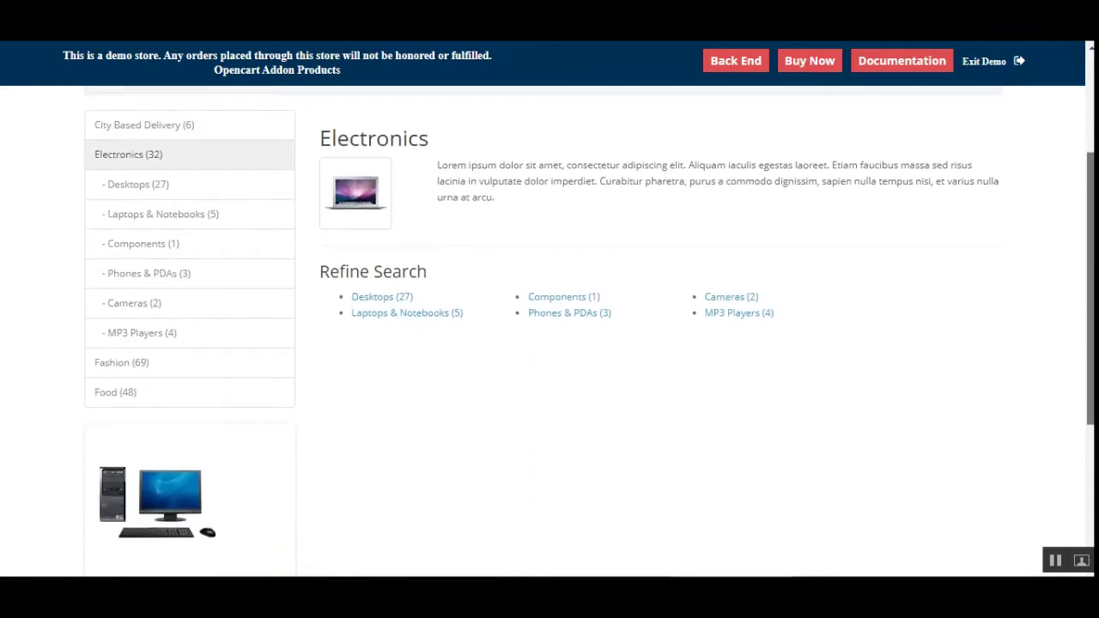
scroll(494, 441, "up", 2)
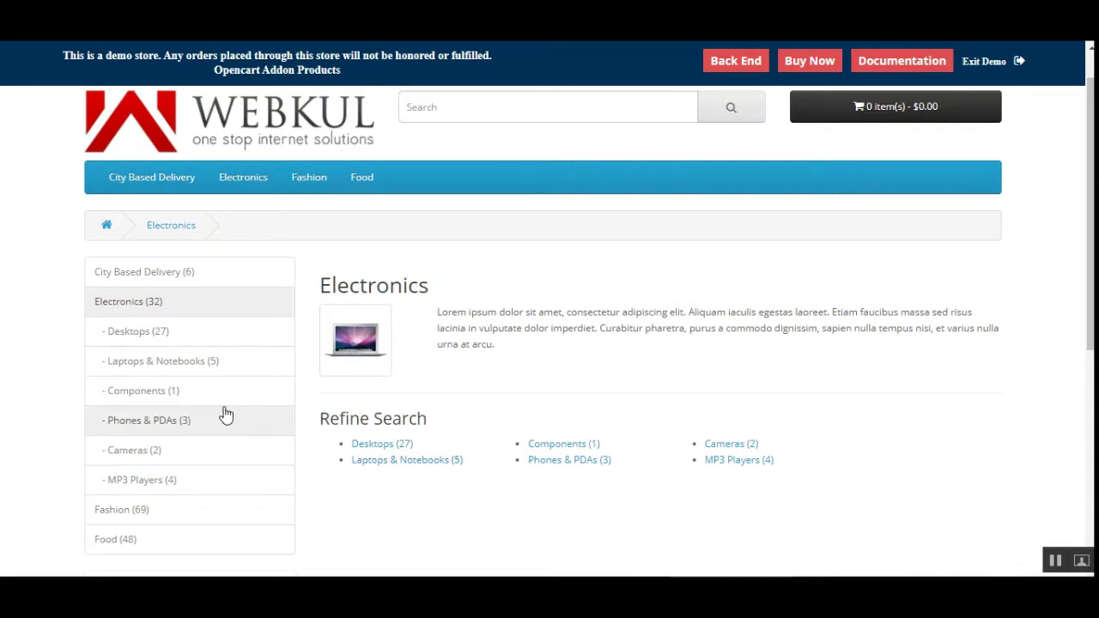
left_click(180, 460)
scroll(429, 447, "down", 2)
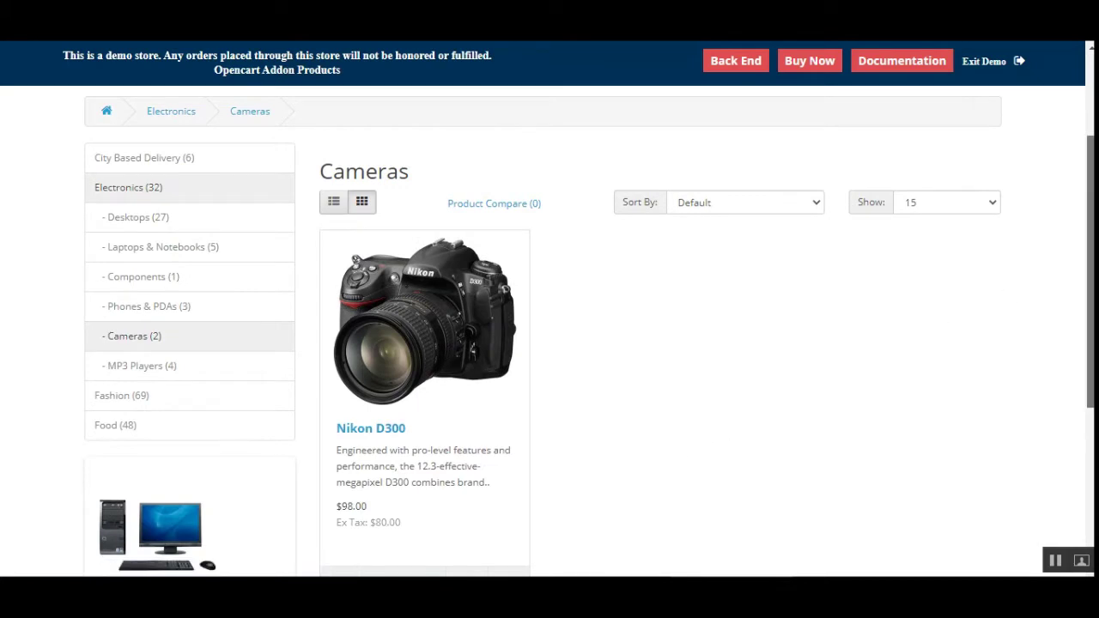
scroll(653, 302, "up", 2)
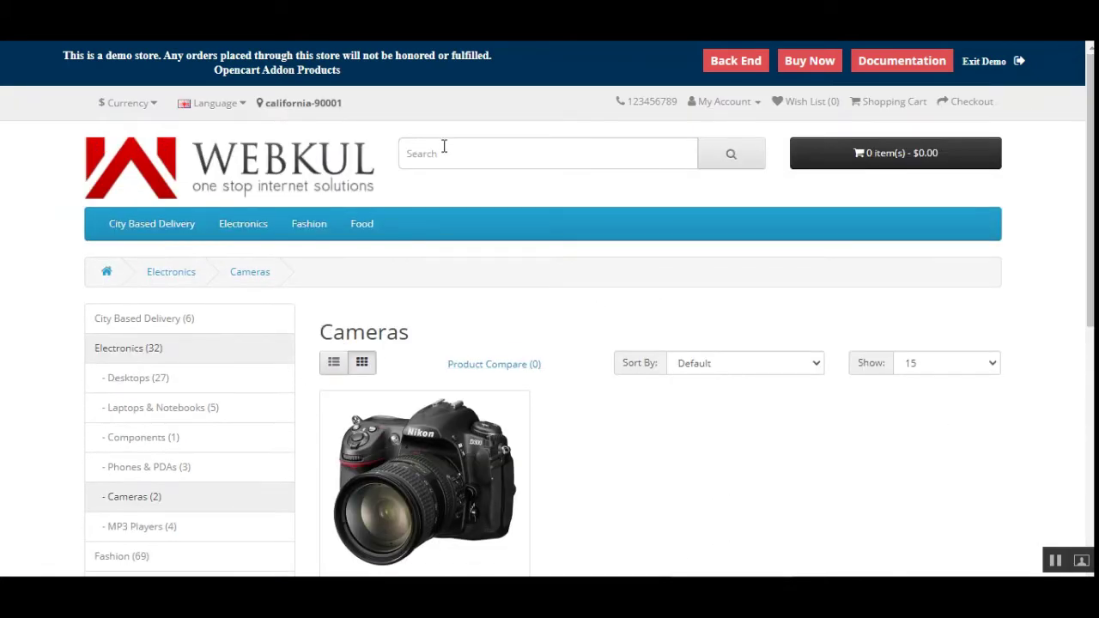
- Try to apply 201301 as the delivery pincode, and close the location chooser
left_click(316, 111)
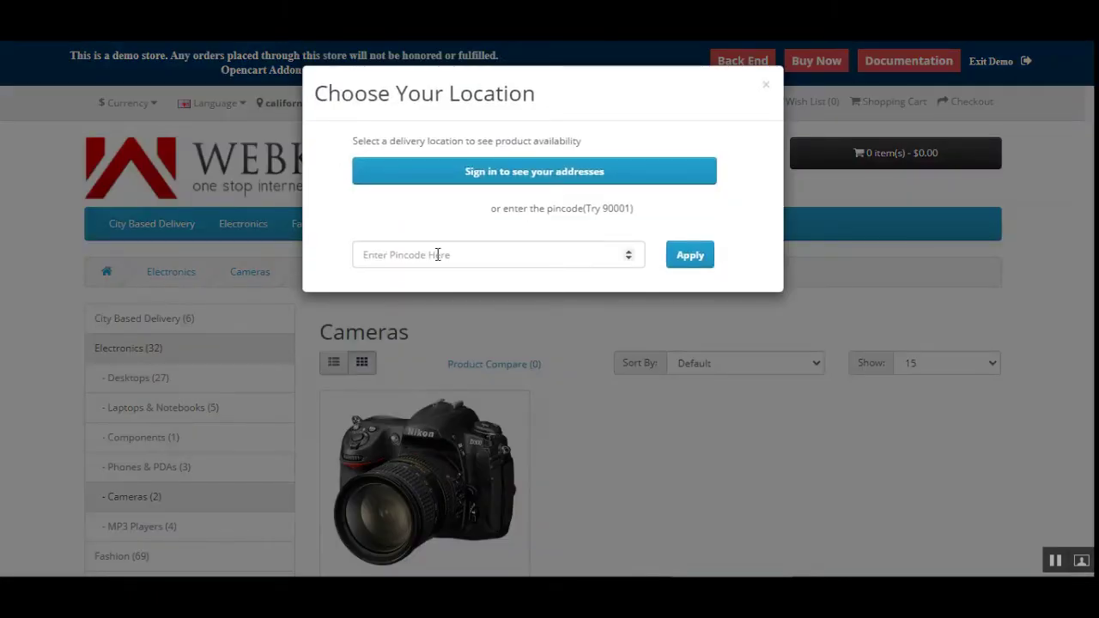
left_click(438, 255)
left_click(430, 294)
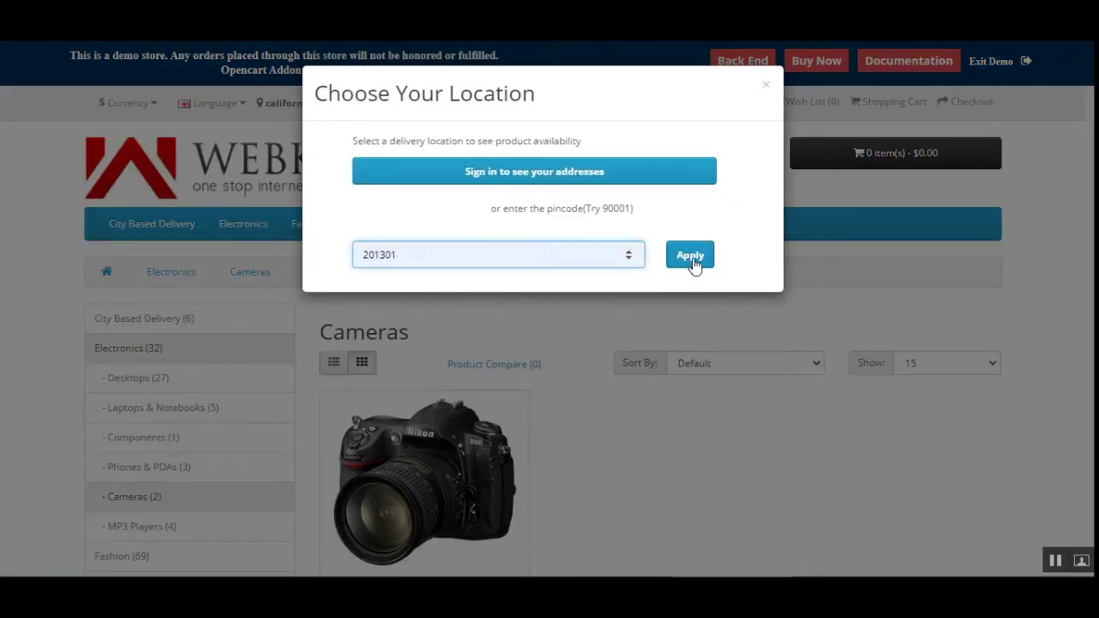
left_click(686, 262)
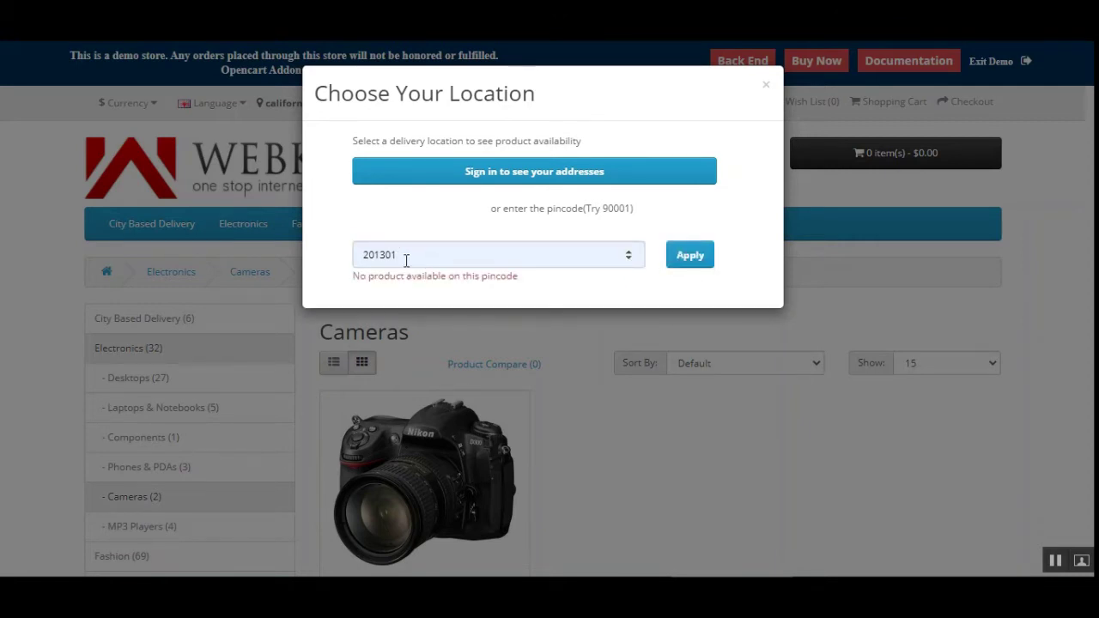
left_click(765, 89)
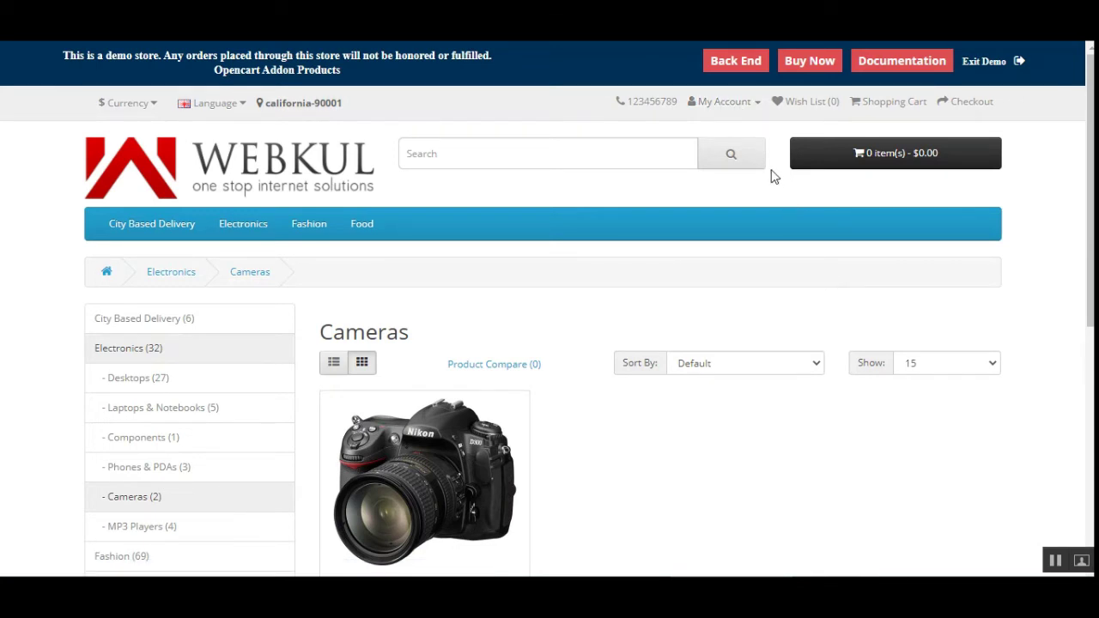
- Log in to the store as a returning customer with the prefilled credentials and look over the account page
left_click(728, 104)
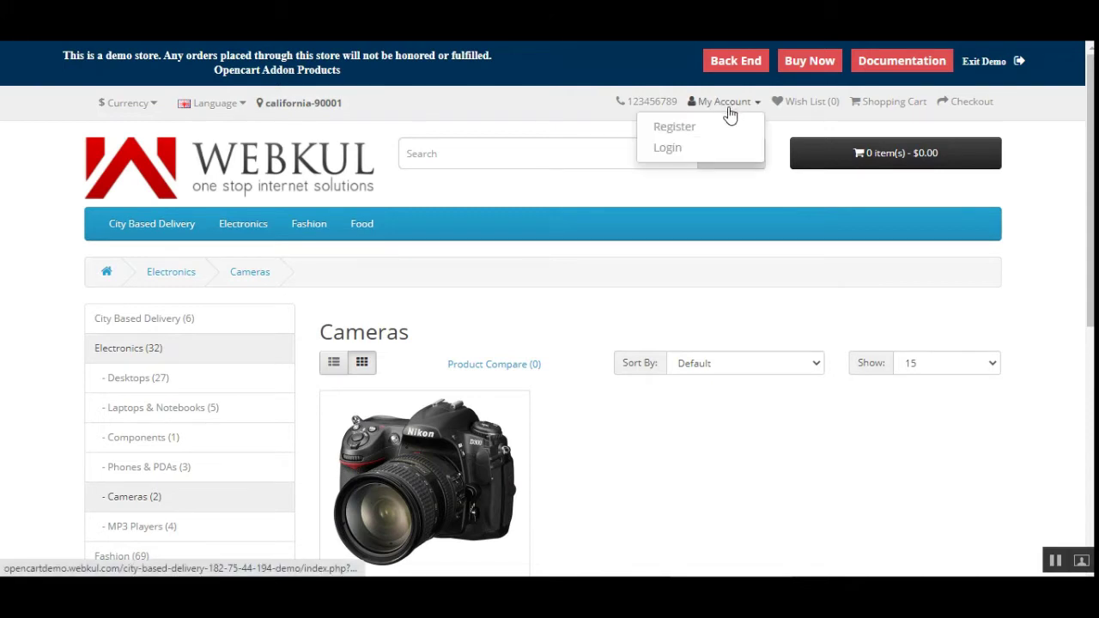
left_click(696, 145)
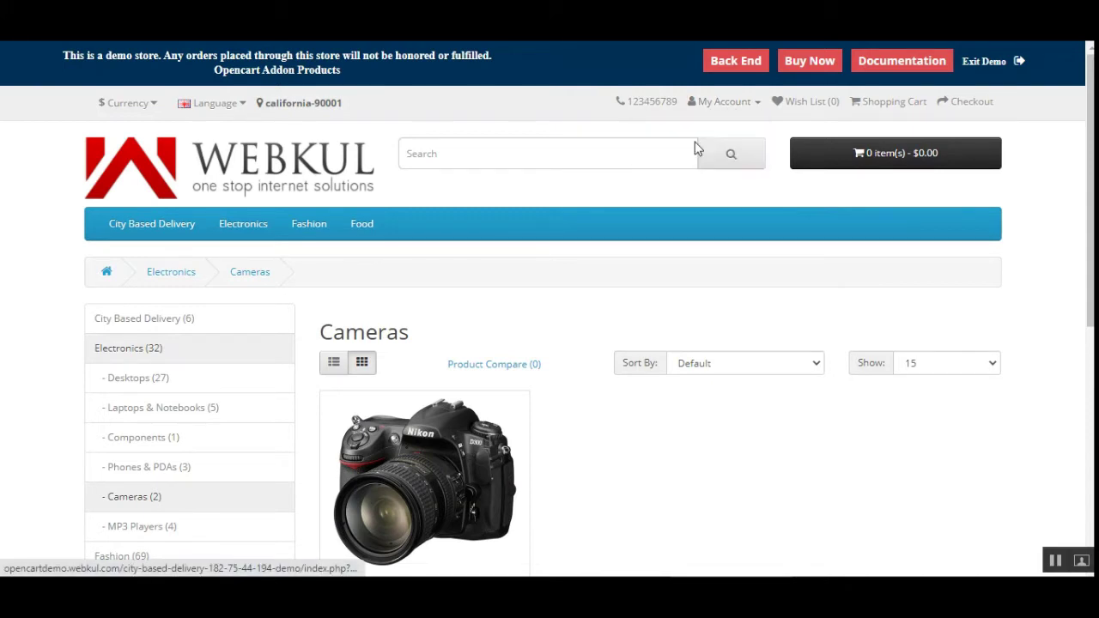
scroll(695, 283, "down", 3)
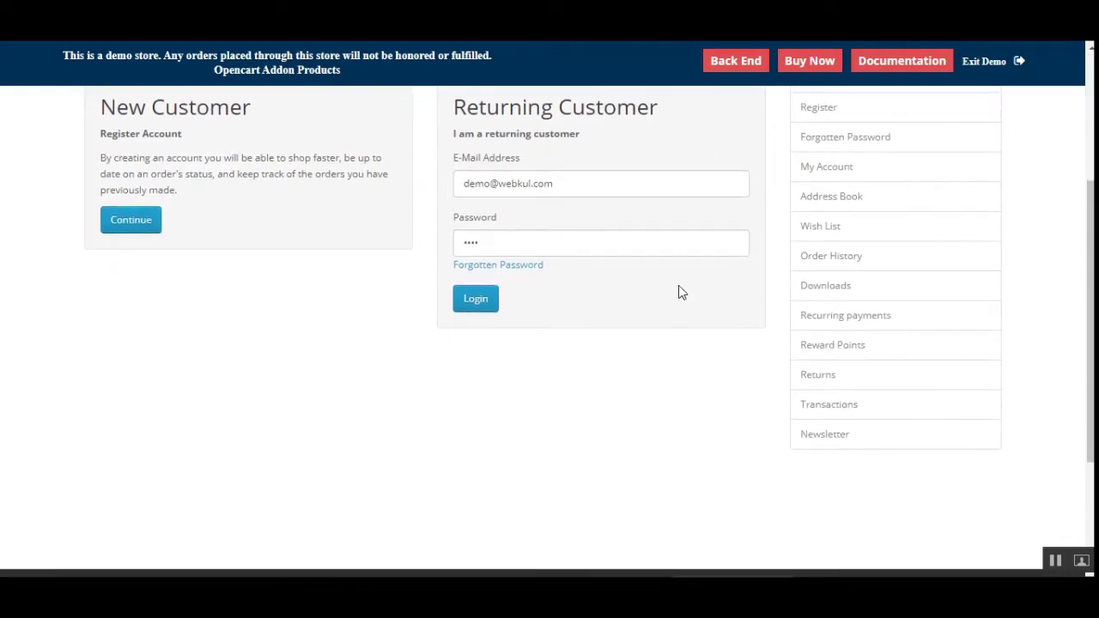
left_click(472, 299)
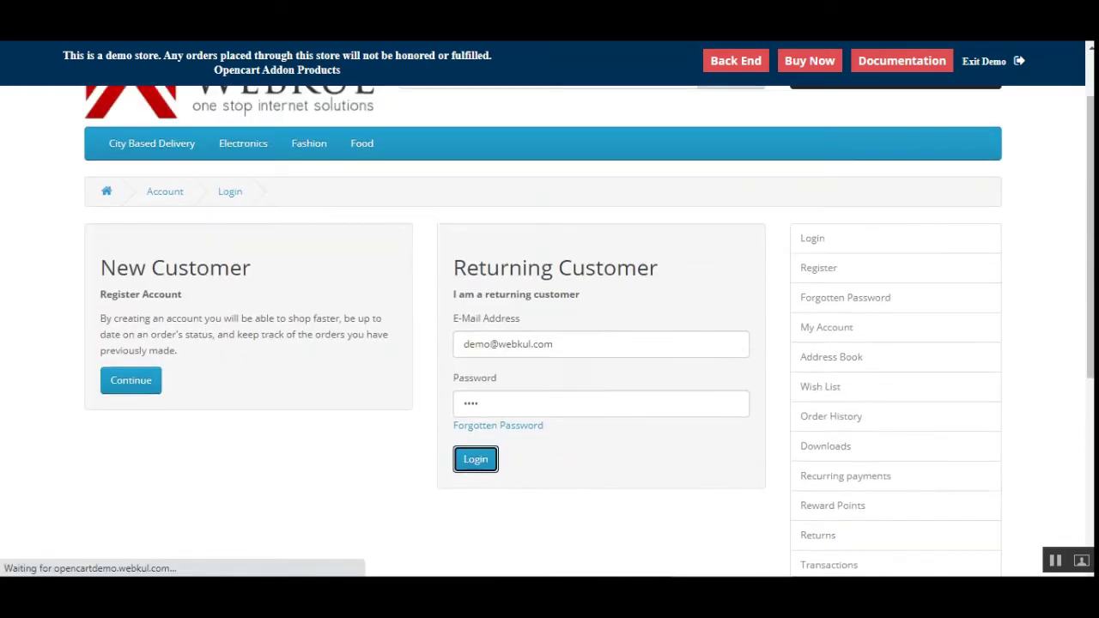
scroll(1088, 314, "down", 4)
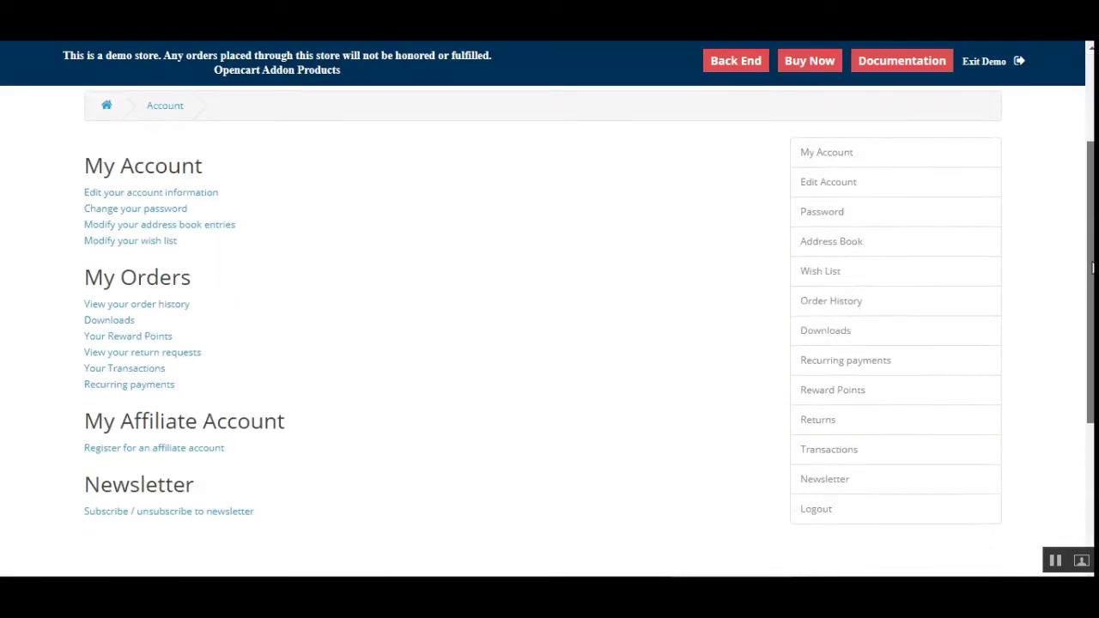
scroll(1088, 313, "up", 3)
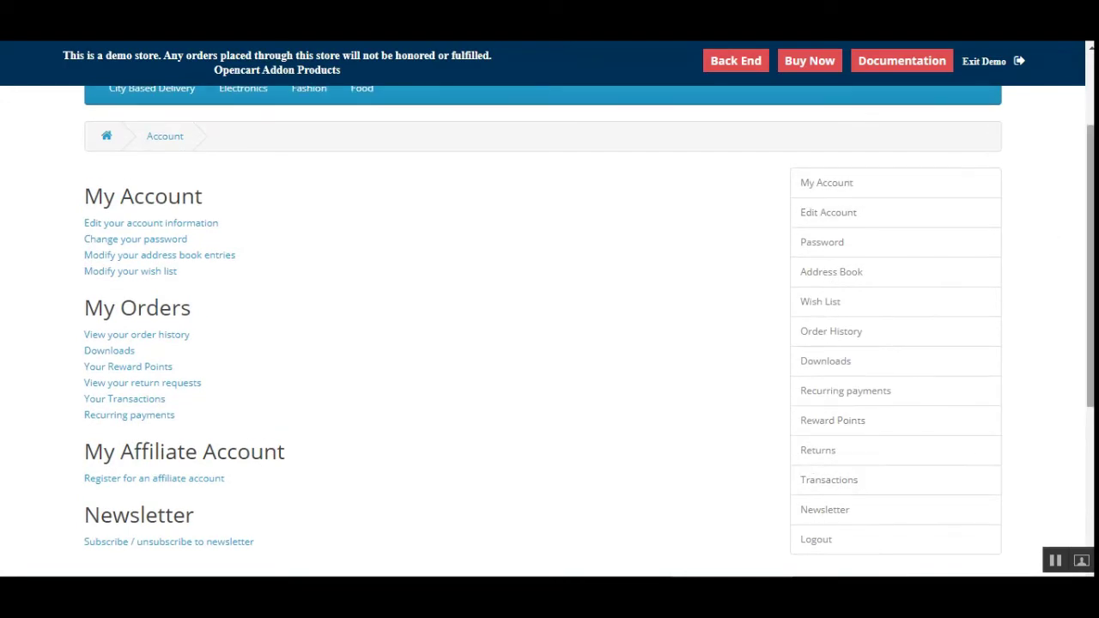
scroll(815, 343, "up", 2)
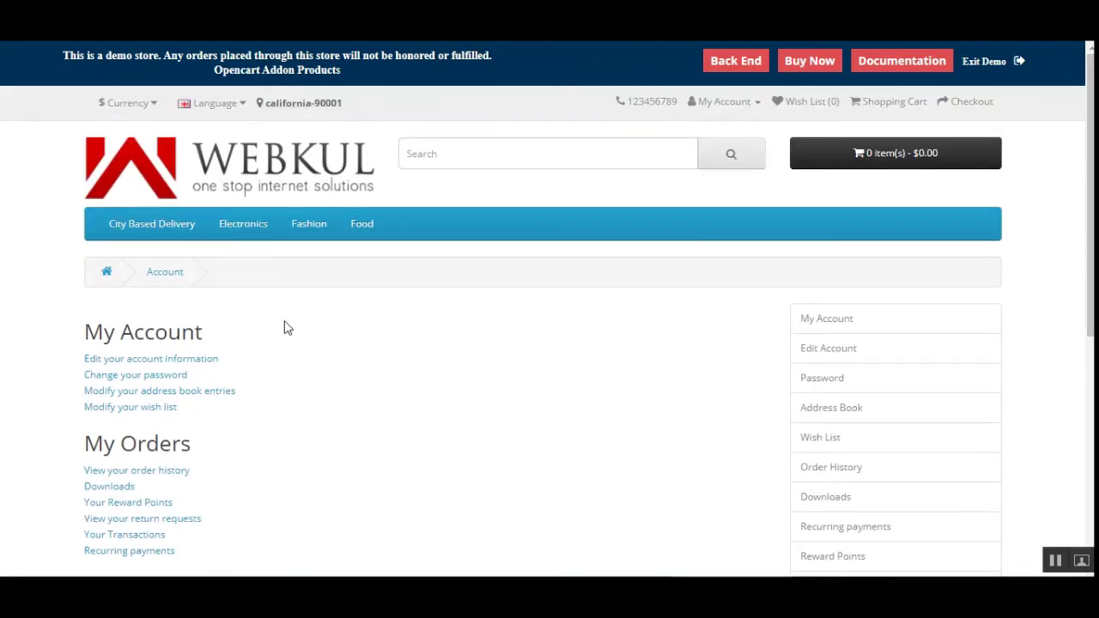
- Open the City Based Delivery category and look through its products for the California delivery location
left_click(146, 227)
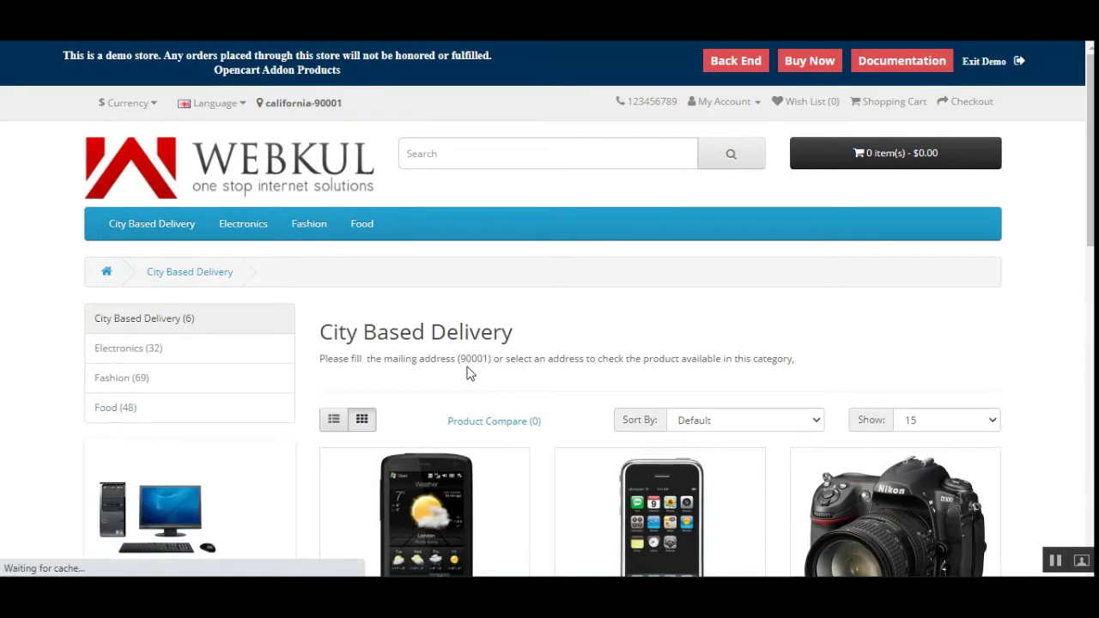
scroll(467, 371, "down", 3)
scroll(481, 247, "up", 3)
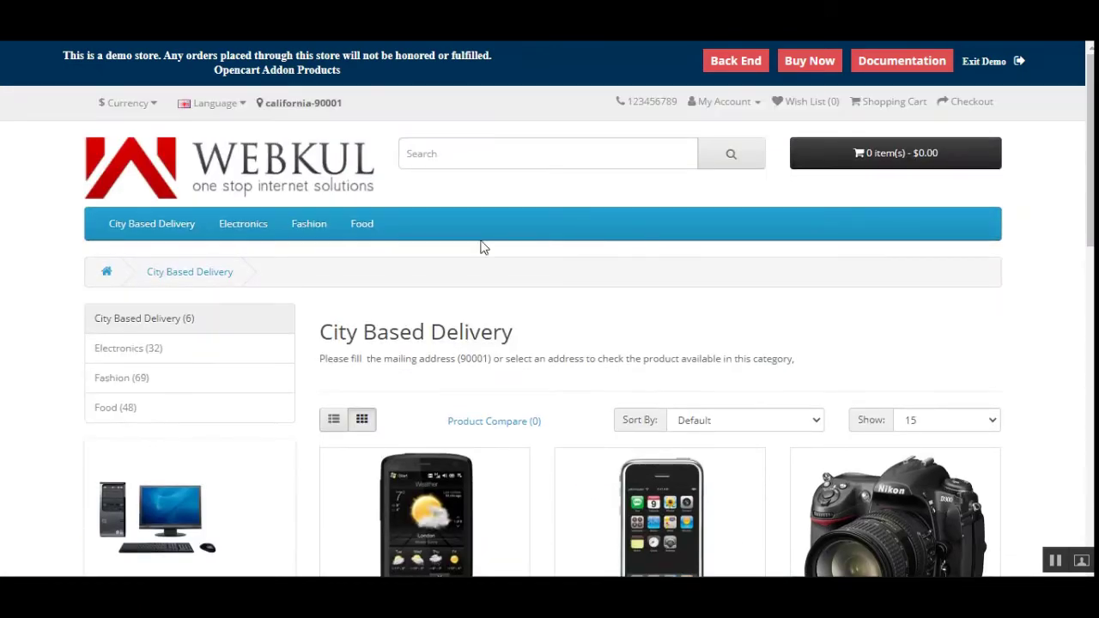
- Change the delivery location to the customer's saved Bristol address
left_click(319, 104)
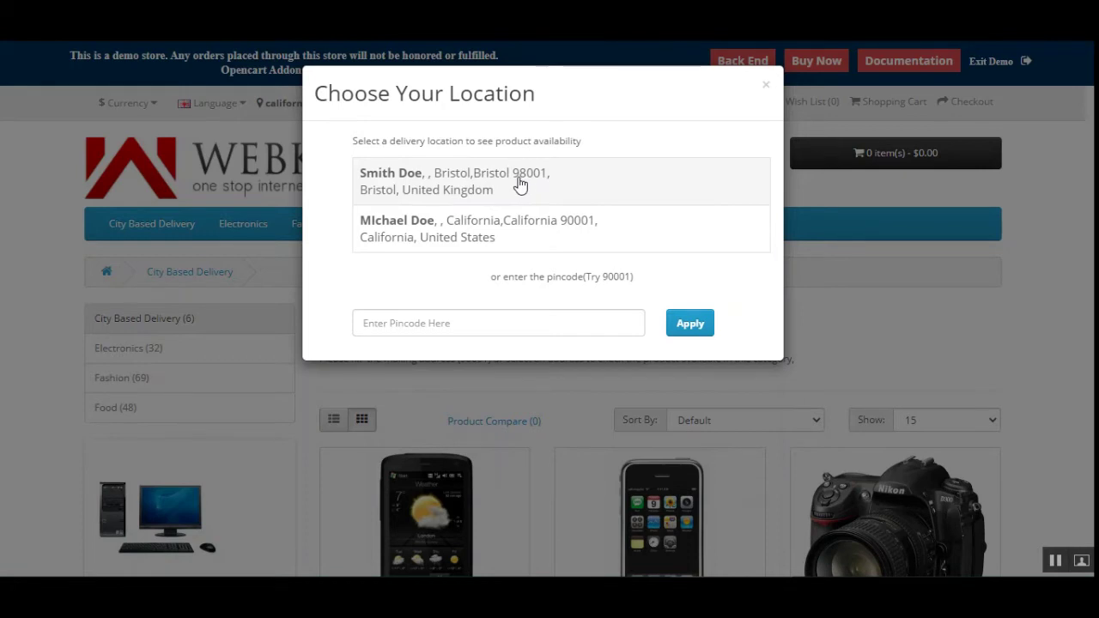
left_click(689, 242)
left_click(523, 249)
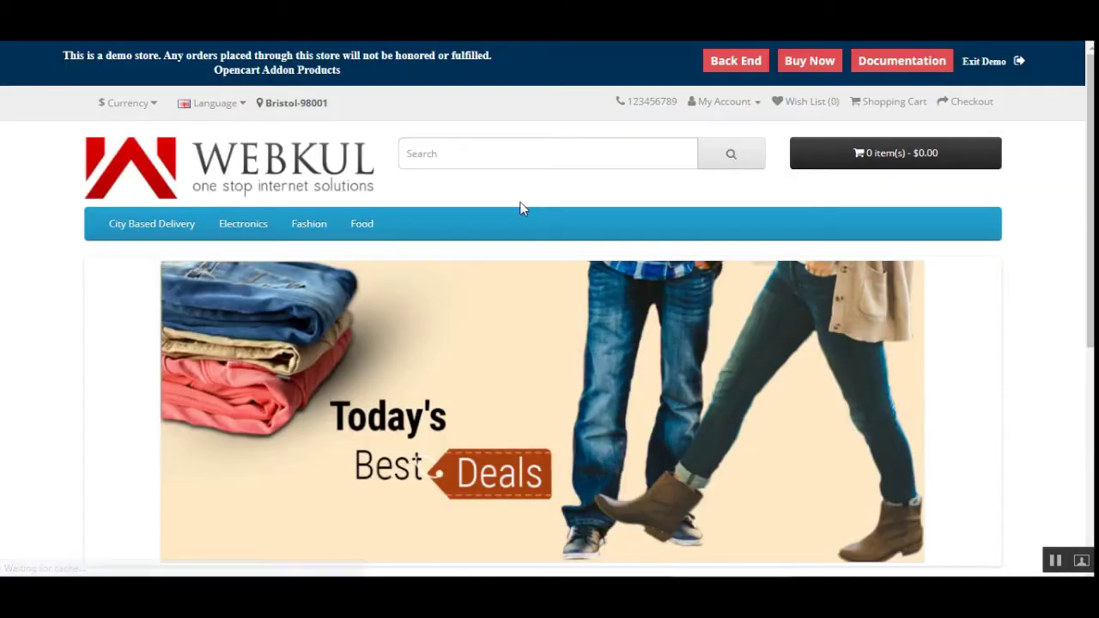
- Open the City Based Delivery category and check its product availability for the Bristol location
left_click(171, 228)
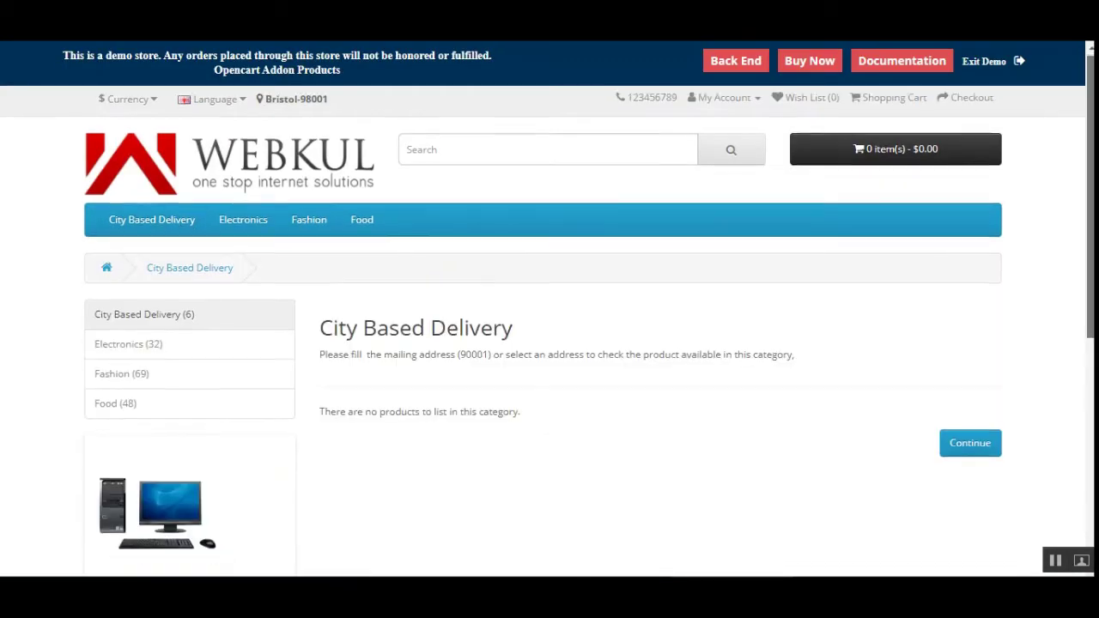
scroll(598, 429, "down", 2)
scroll(599, 429, "up", 2)
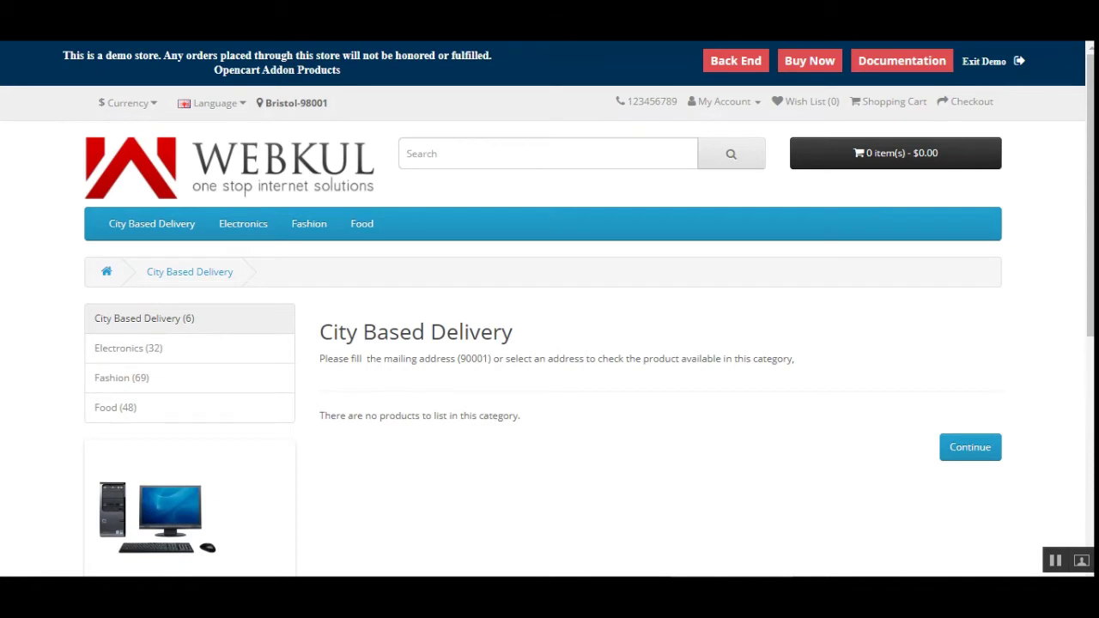
scroll(549, 343, "down", 3)
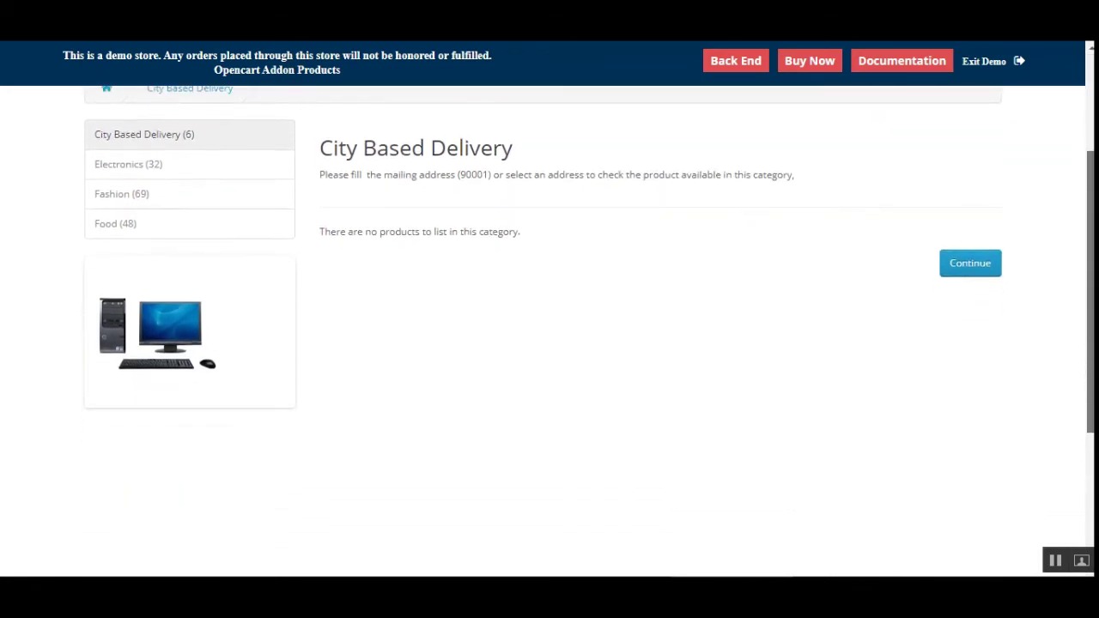
scroll(509, 478, "up", 3)
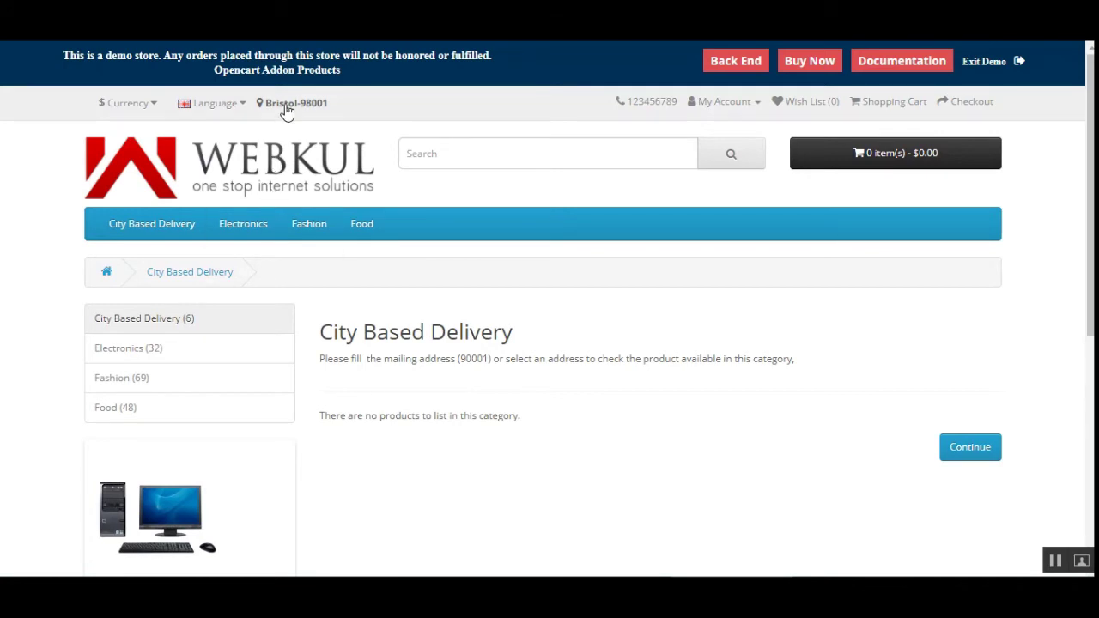
- Open the Electronics category and its Cameras subcategory to check product availability for the Bristol location
left_click(166, 350)
scroll(191, 386, "down", 5)
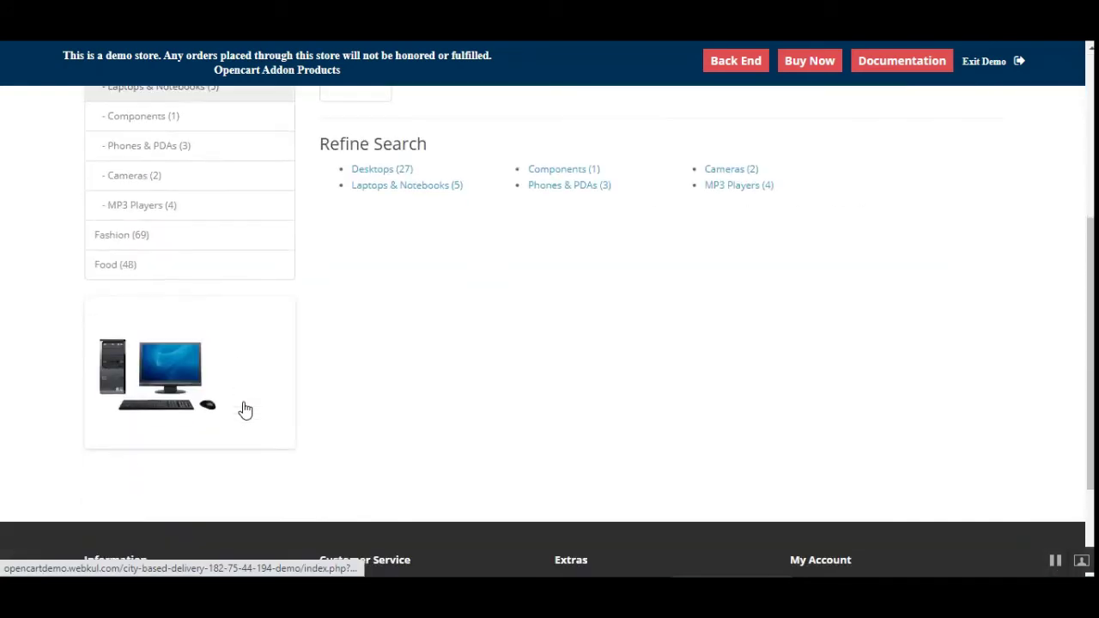
scroll(245, 409, "up", 5)
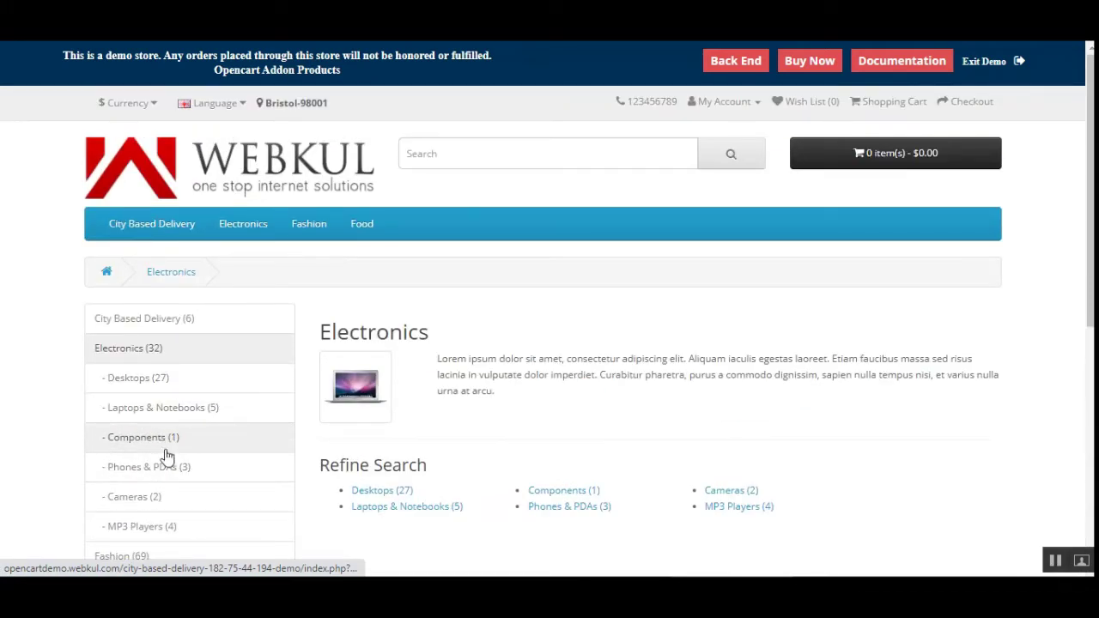
left_click(161, 501)
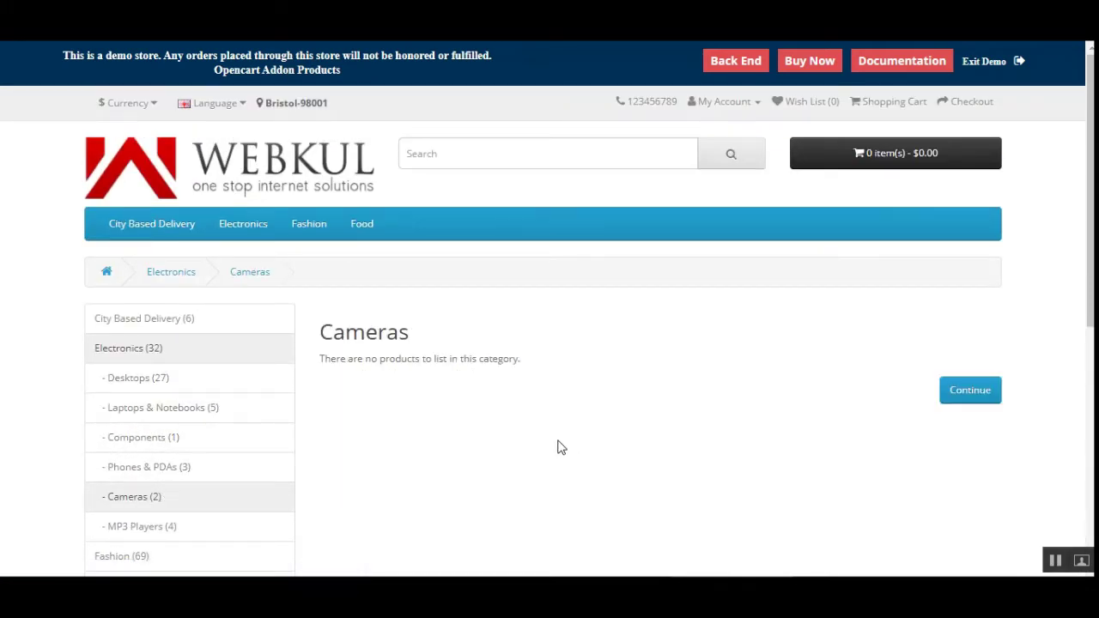
- Switch the delivery location to the saved California address and open the City Based Delivery category
left_click(306, 104)
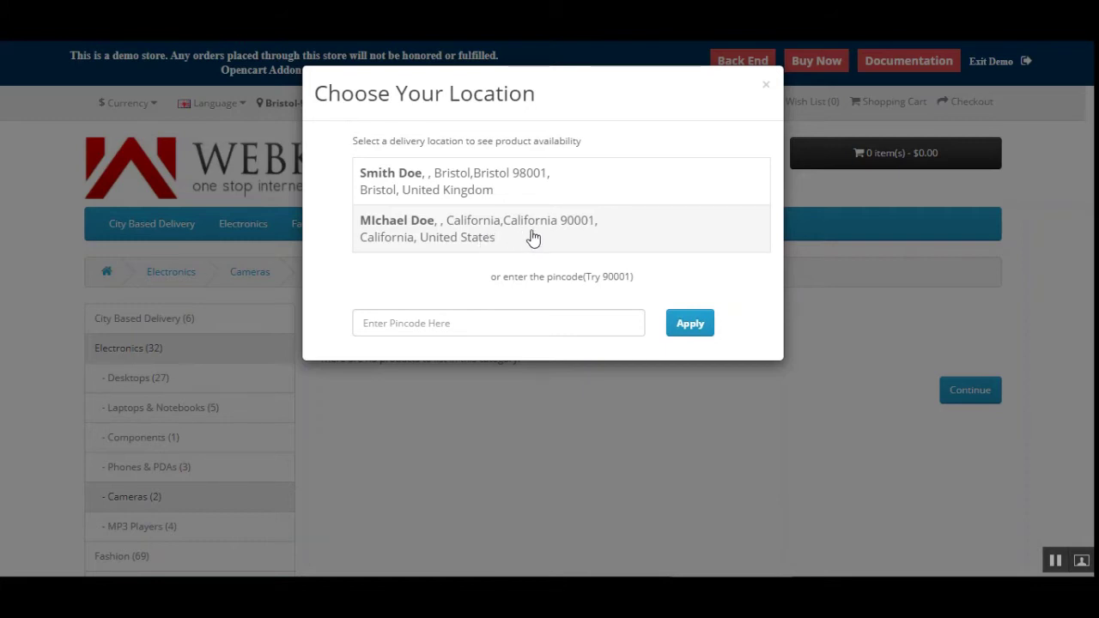
left_click(485, 234)
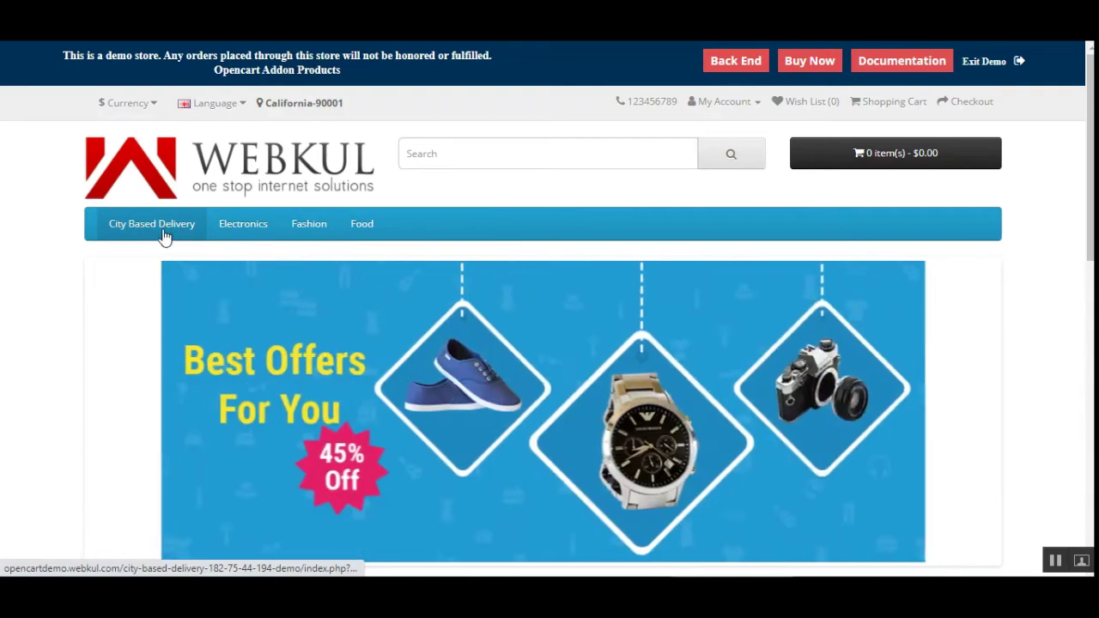
left_click(166, 235)
- Look through all products listed in the City Based Delivery category for the California location
scroll(338, 231, "down", 4)
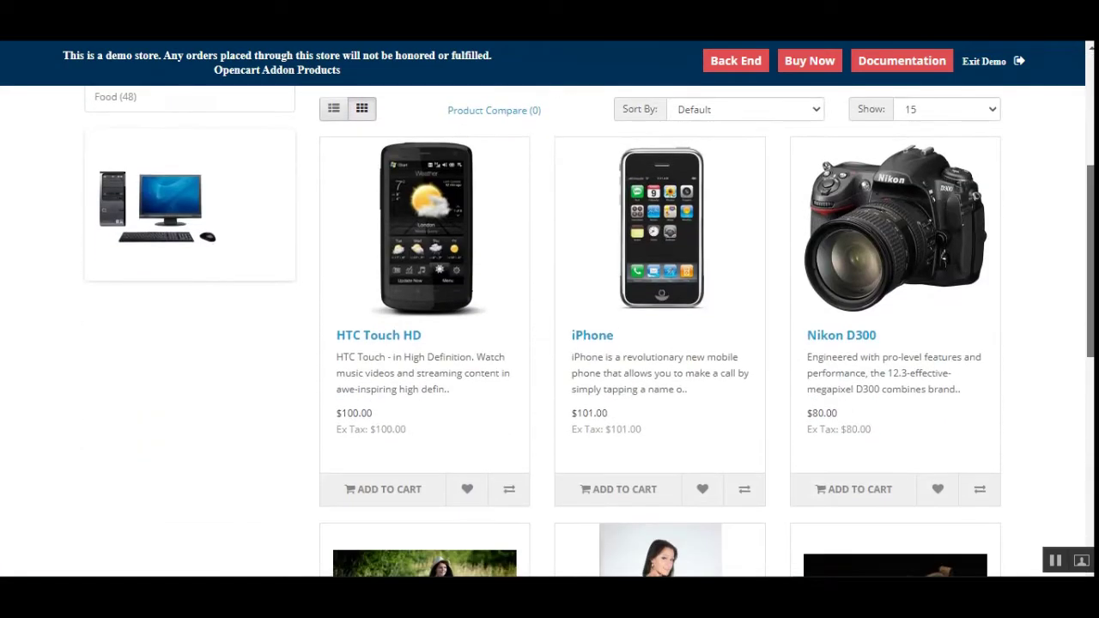
scroll(338, 231, "up", 2)
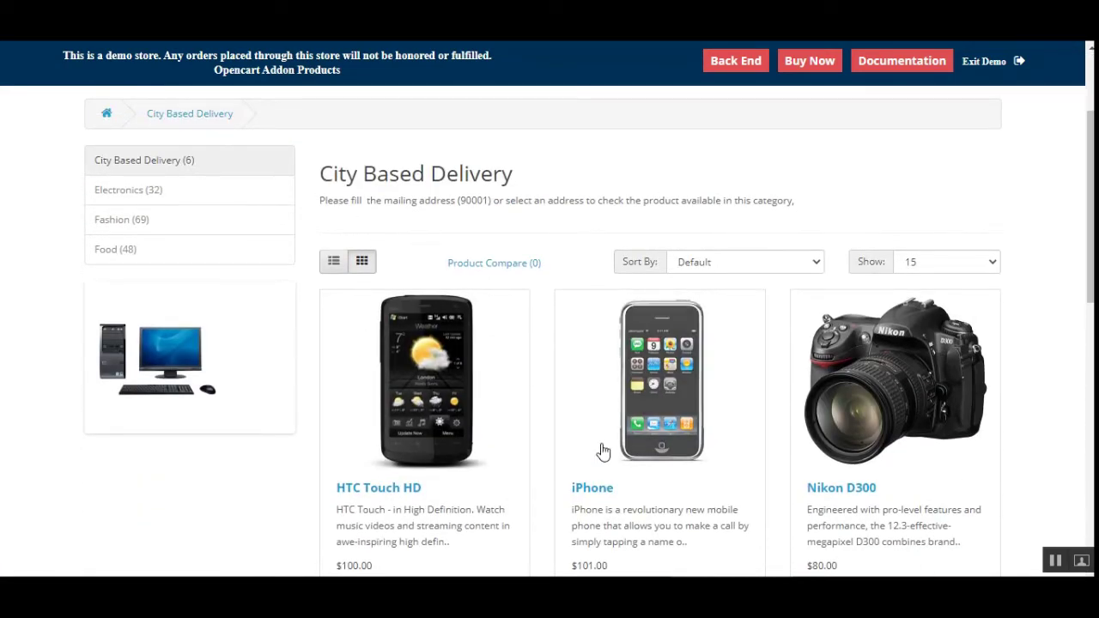
scroll(601, 449, "down", 4)
scroll(550, 331, "down", 4)
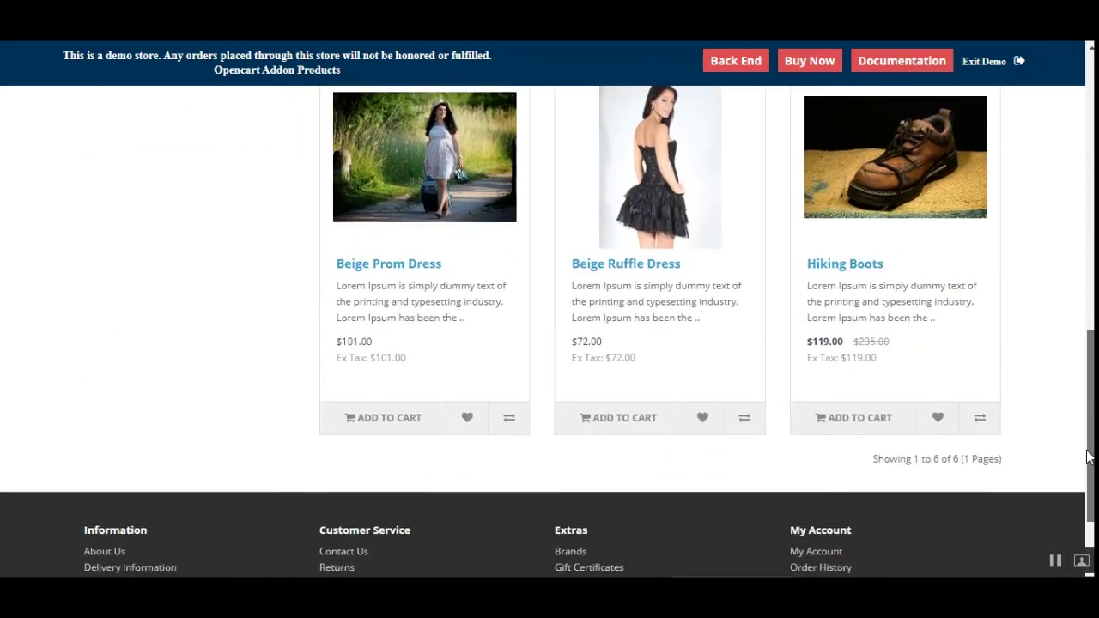
scroll(549, 330, "up", 9)
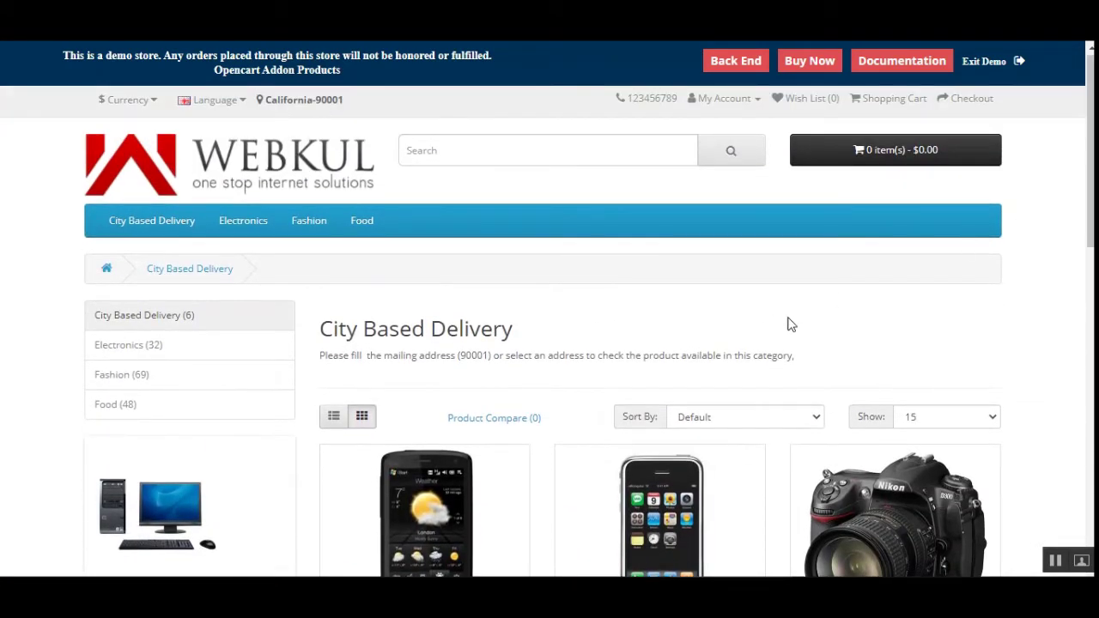
scroll(876, 274, "up", 1)
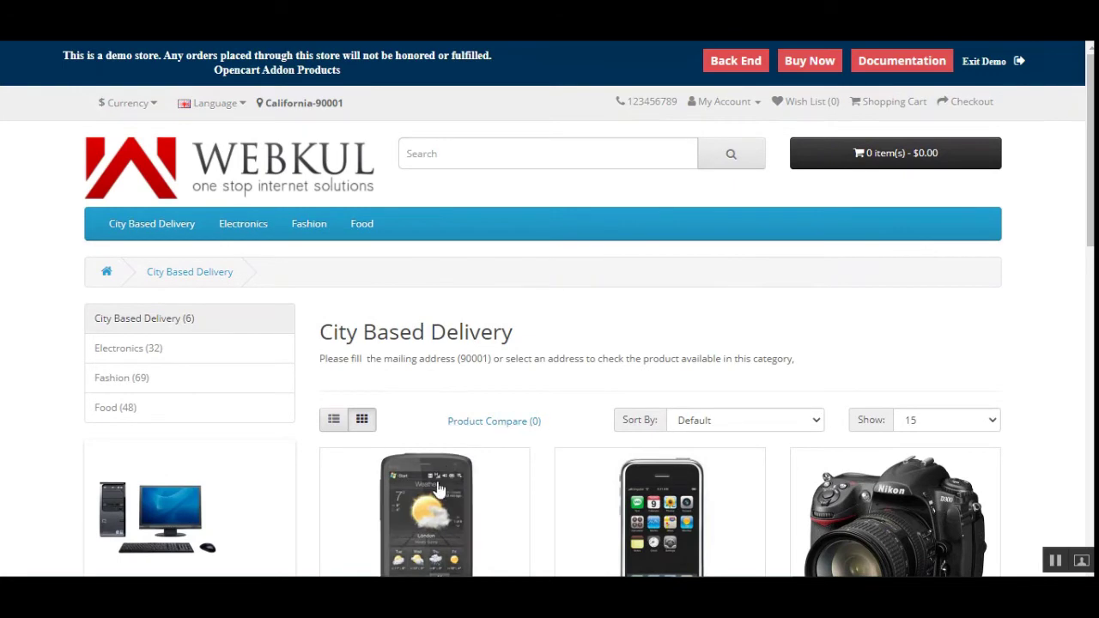
- Add the HTC Touch HD to the shopping cart and open the cart summary
scroll(426, 414, "down", 5)
left_click(410, 404)
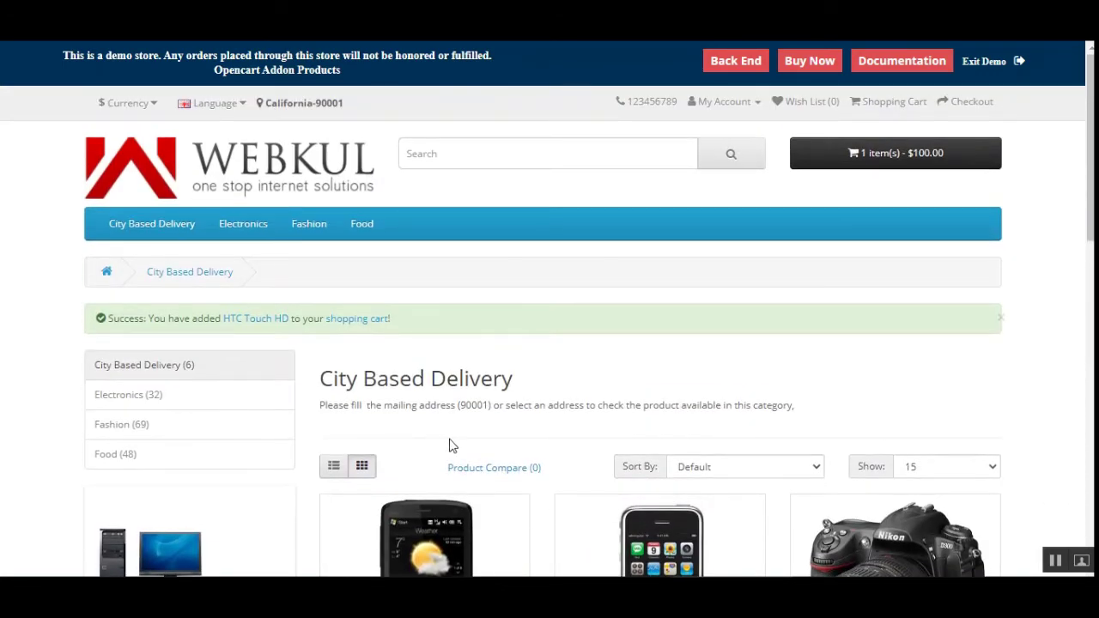
left_click(898, 160)
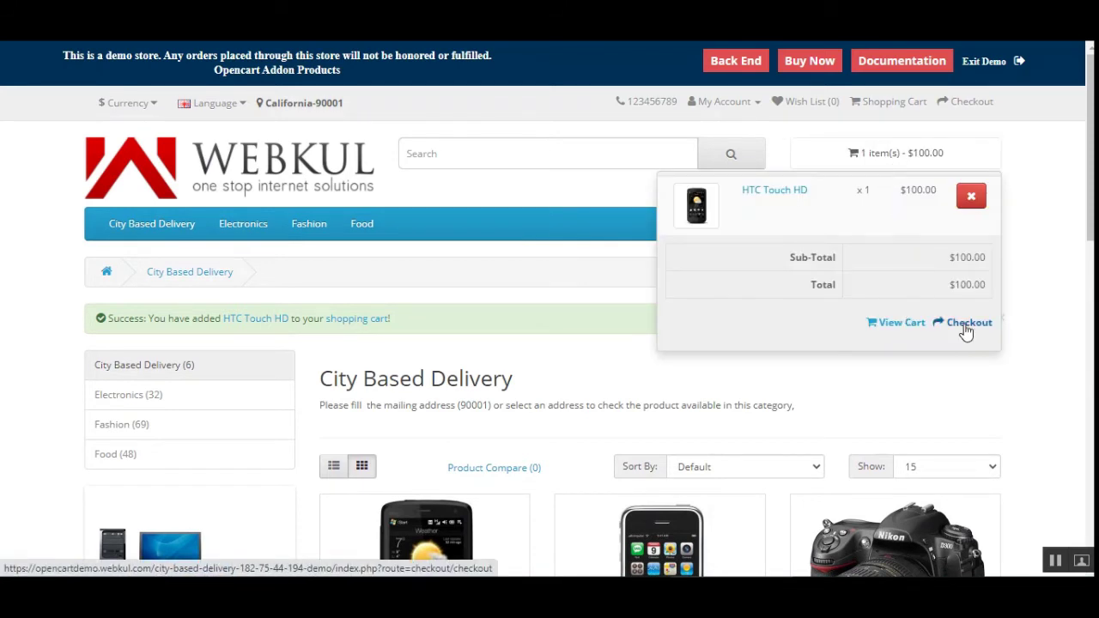
- Dismiss the cart summary and try to set the delivery location to pincode 201301
left_click(1068, 212)
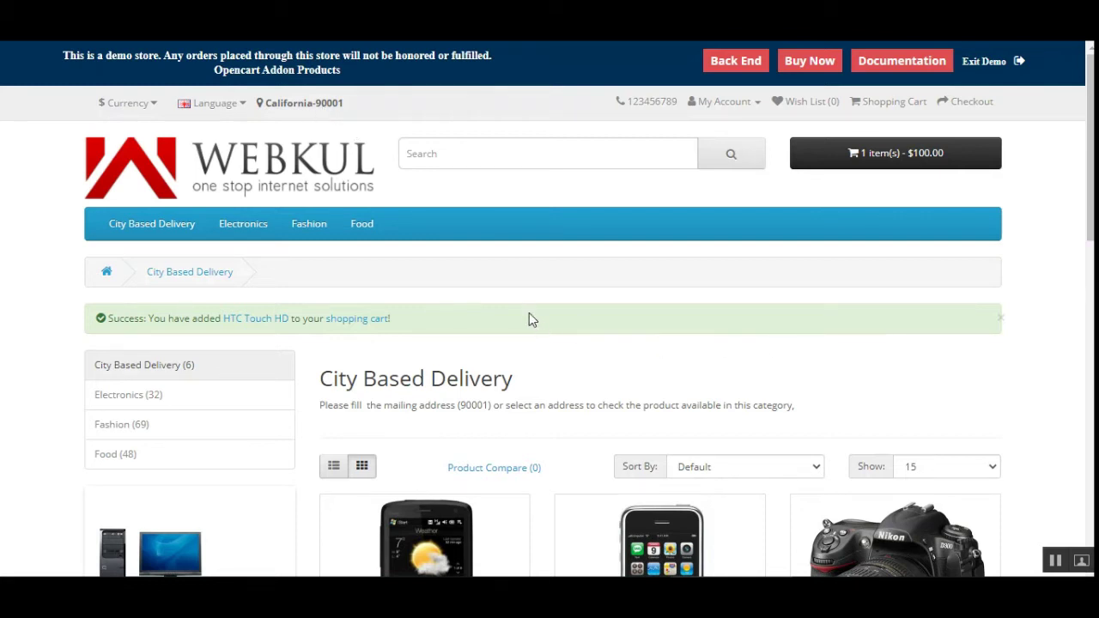
left_click(315, 111)
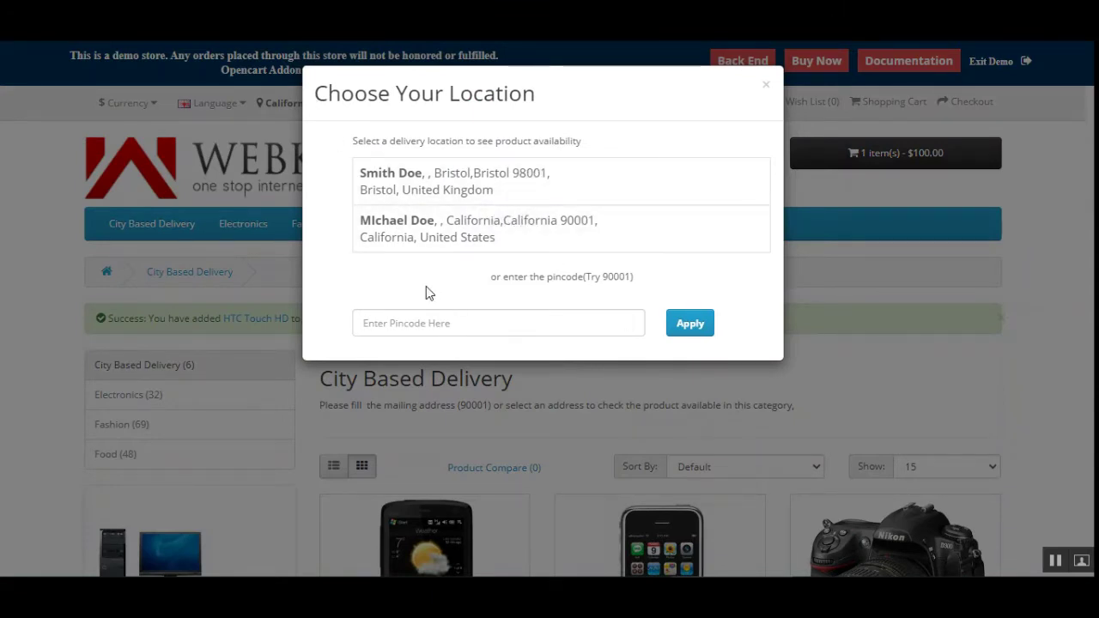
left_click(457, 321)
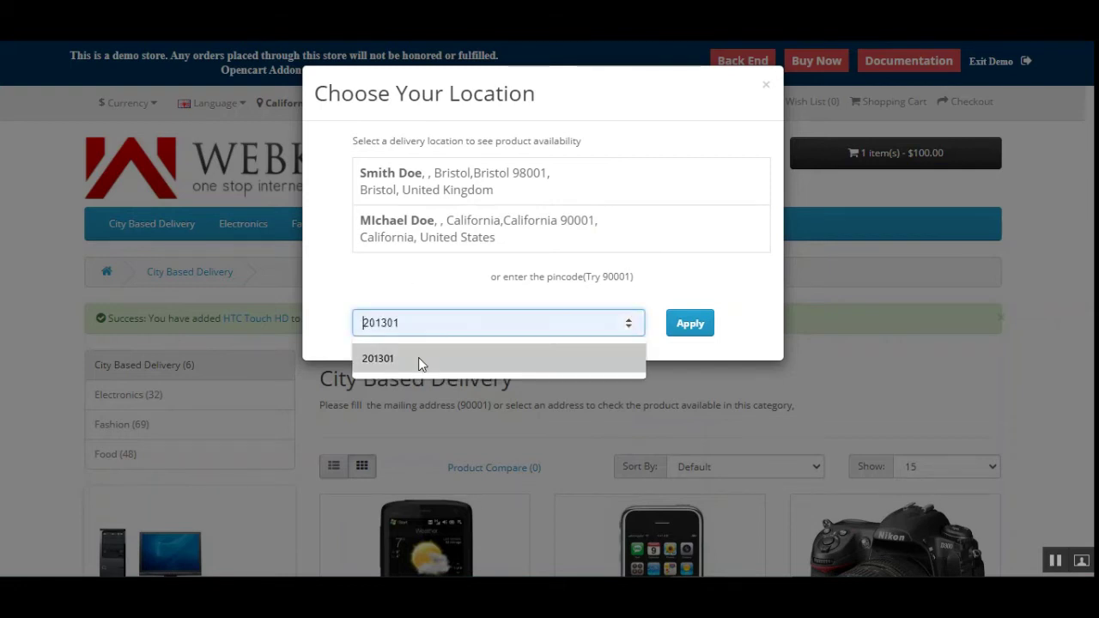
left_click(416, 359)
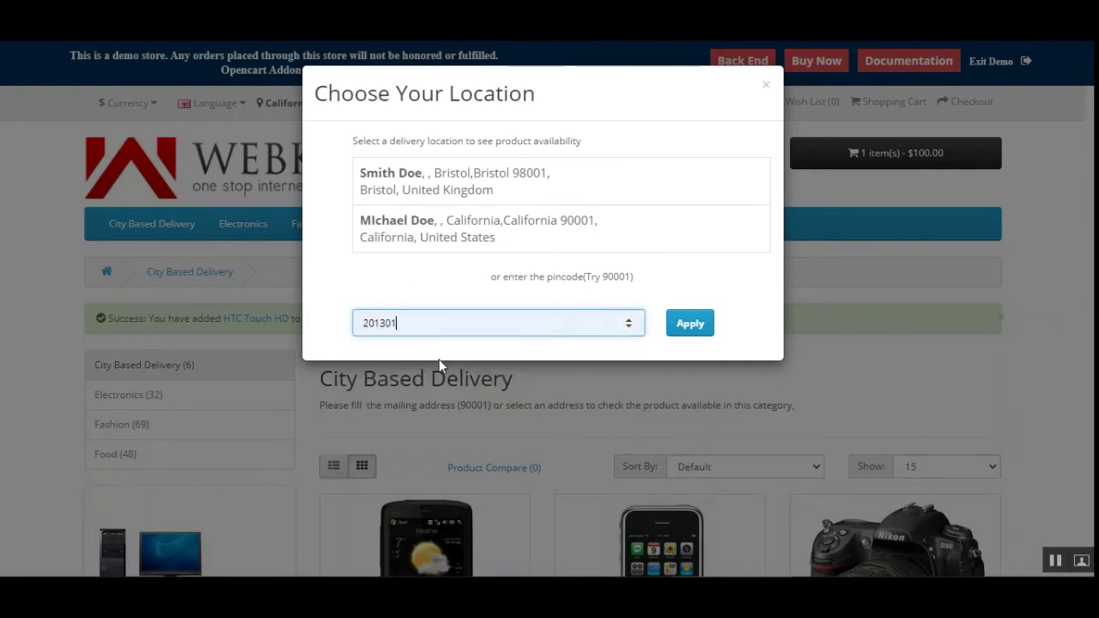
left_click(699, 324)
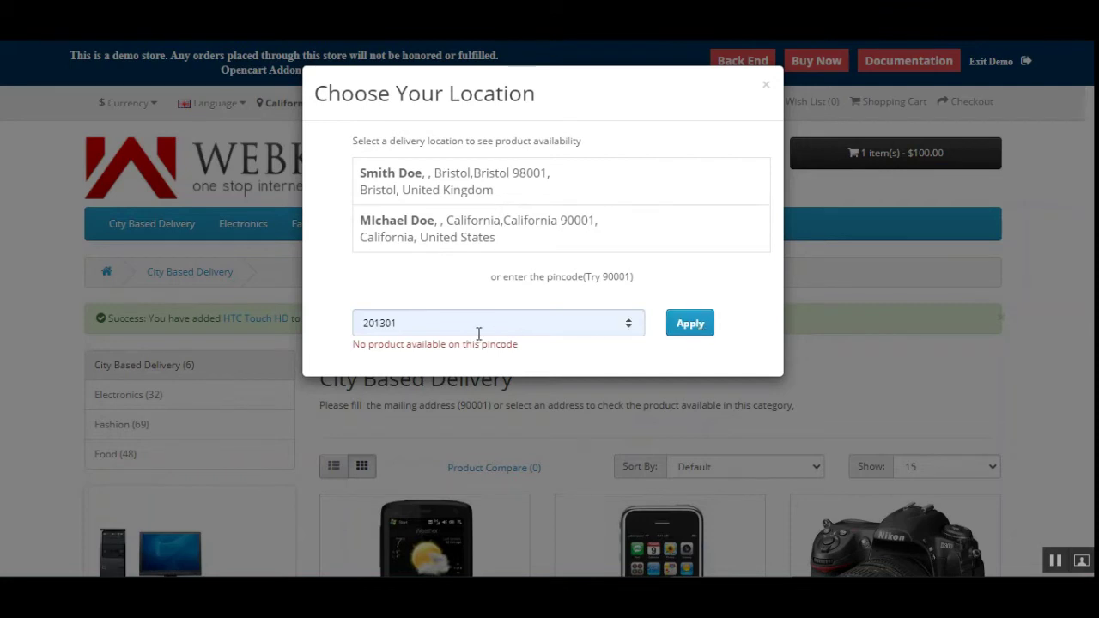
- Replace the pincode with 90001 and apply it as the delivery location
left_click_drag(409, 323, 322, 326)
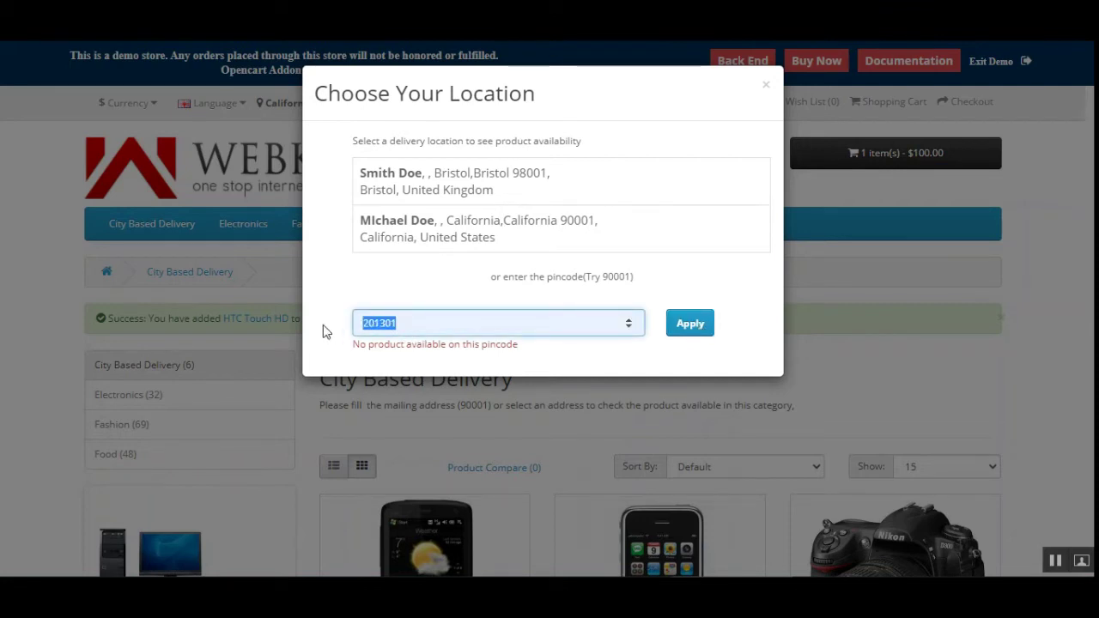
type("90001")
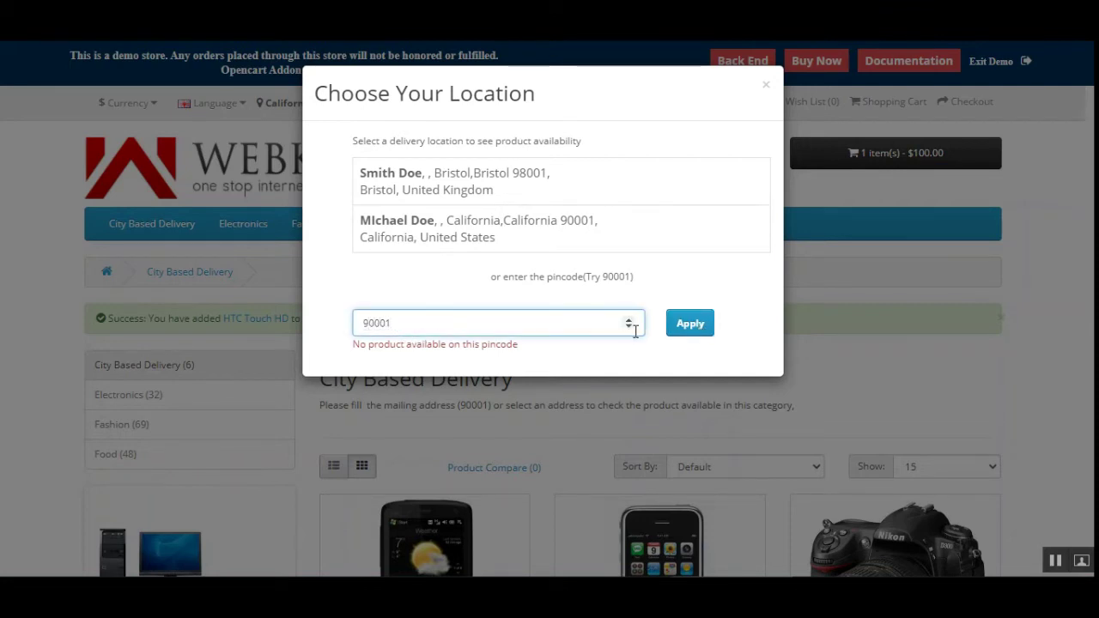
left_click(689, 323)
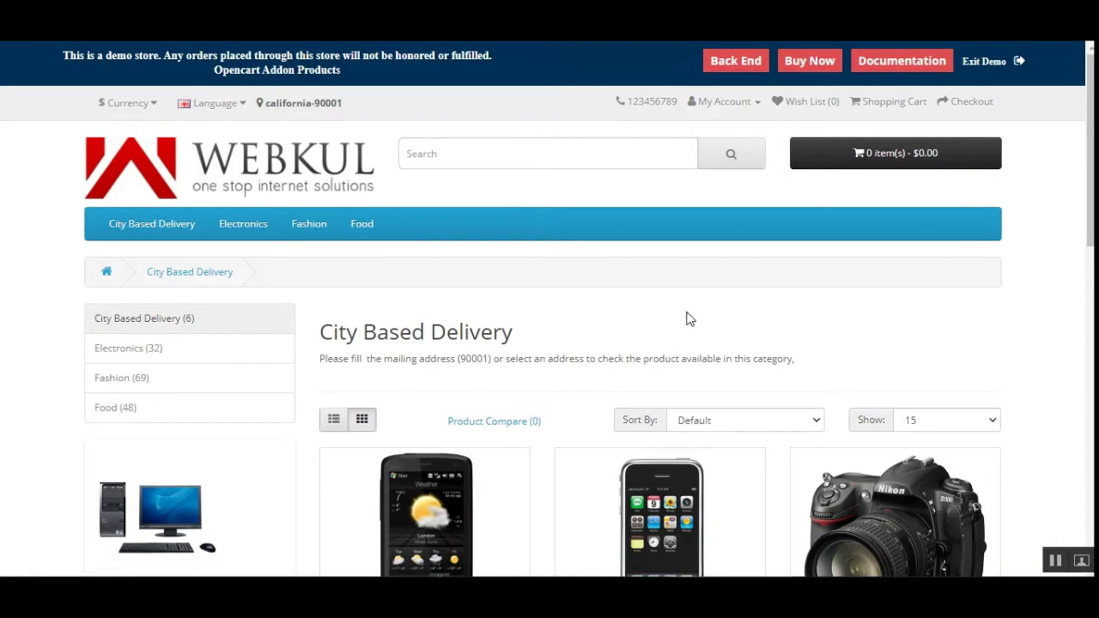
- Look through the products in the City Based Delivery category for pincode 90001
left_click_drag(311, 341, 520, 337)
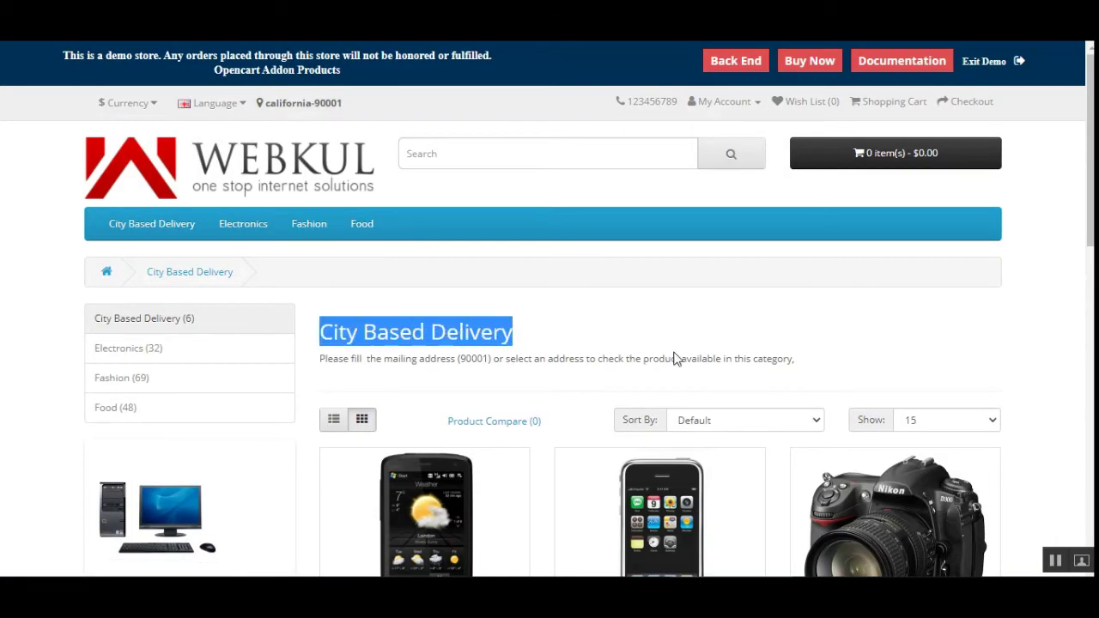
scroll(368, 380, "down", 1)
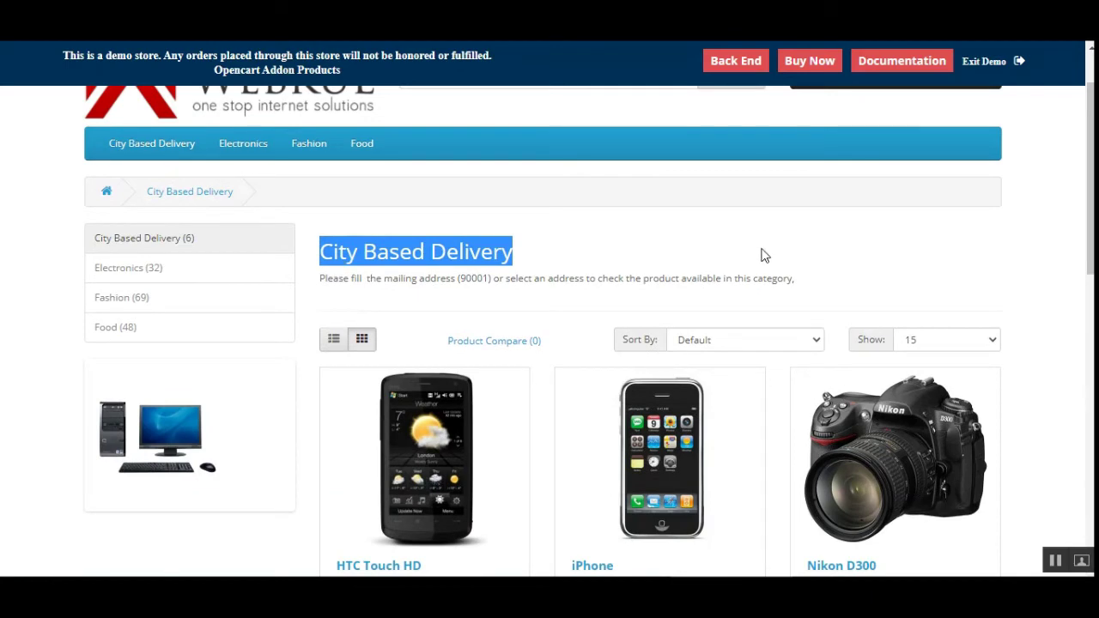
left_click(1067, 266)
scroll(1073, 266, "down", 4)
scroll(1073, 265, "up", 5)
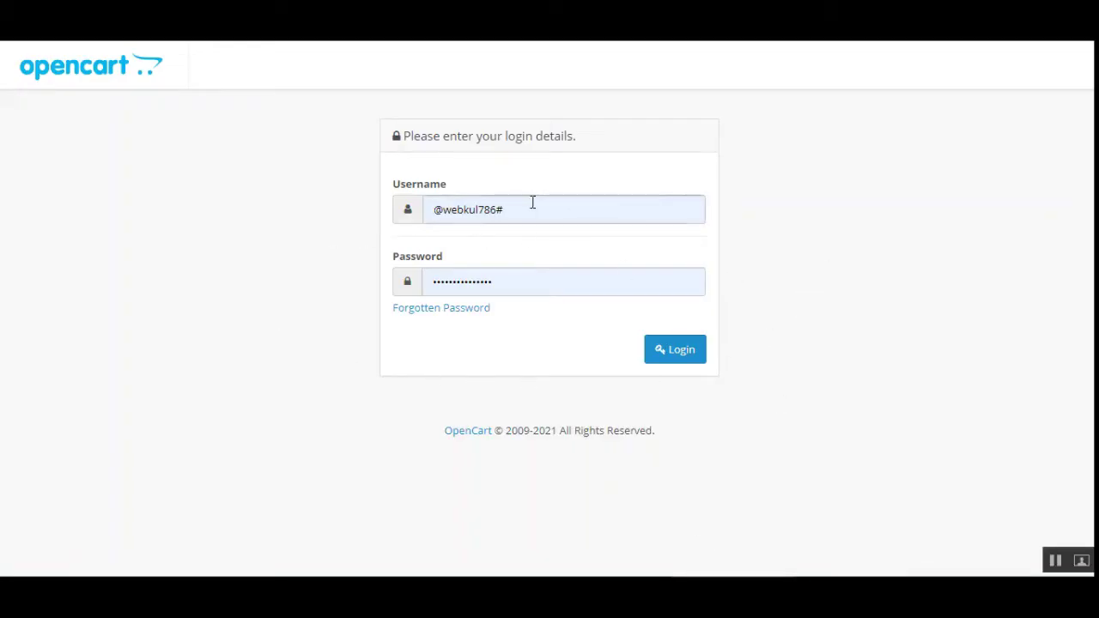
- Log in to the OpenCart admin with the prefilled credentials and list the extensions of type Modules
left_click(677, 357)
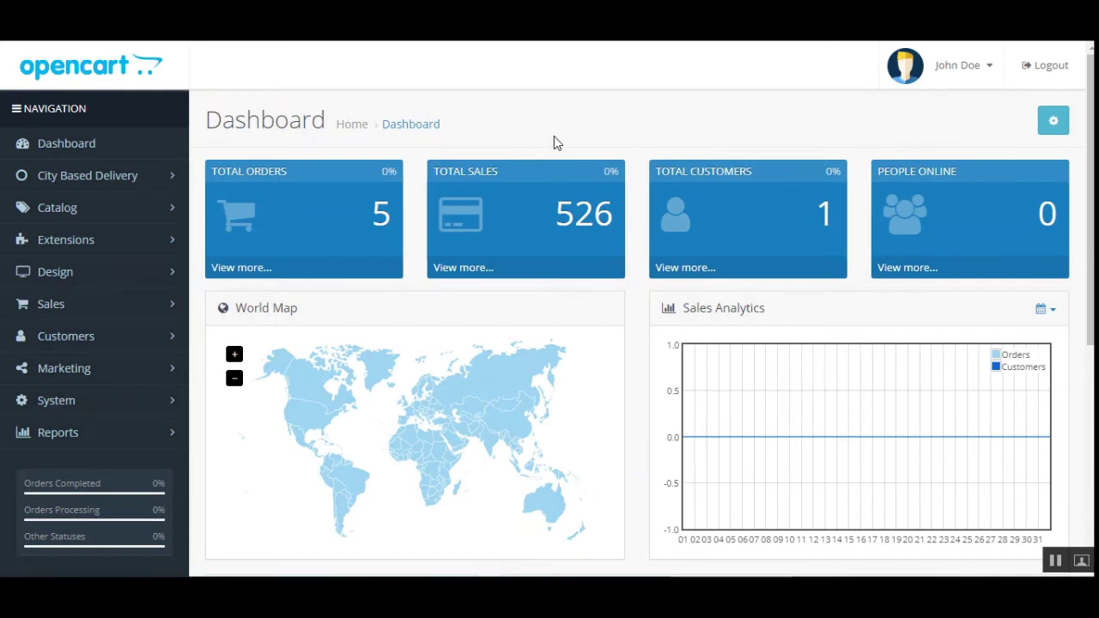
left_click(79, 249)
left_click(93, 340)
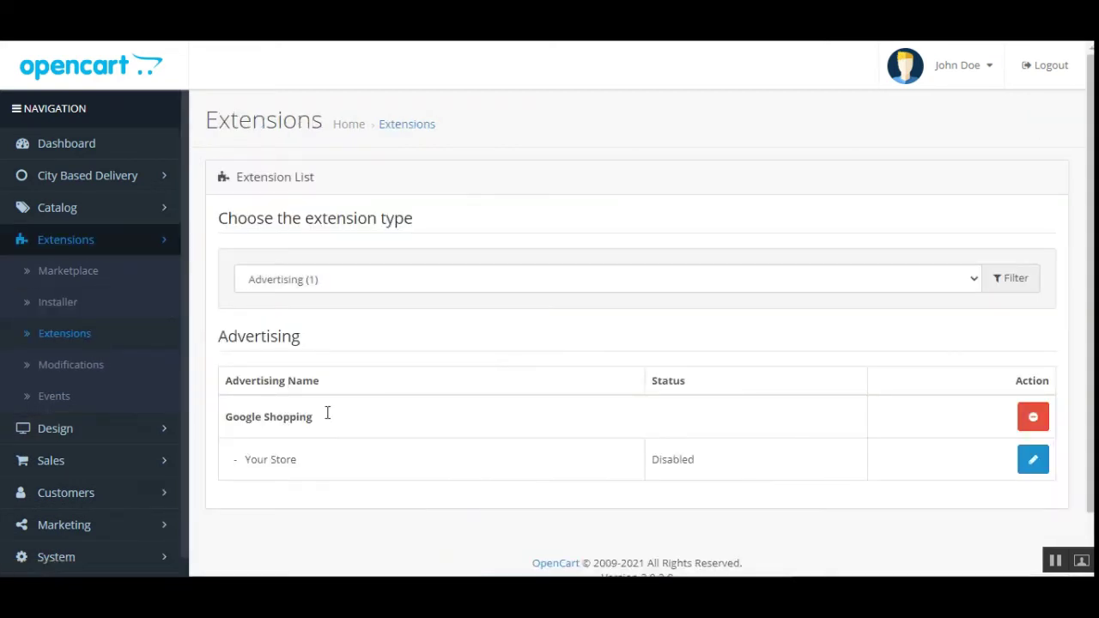
left_click(421, 284)
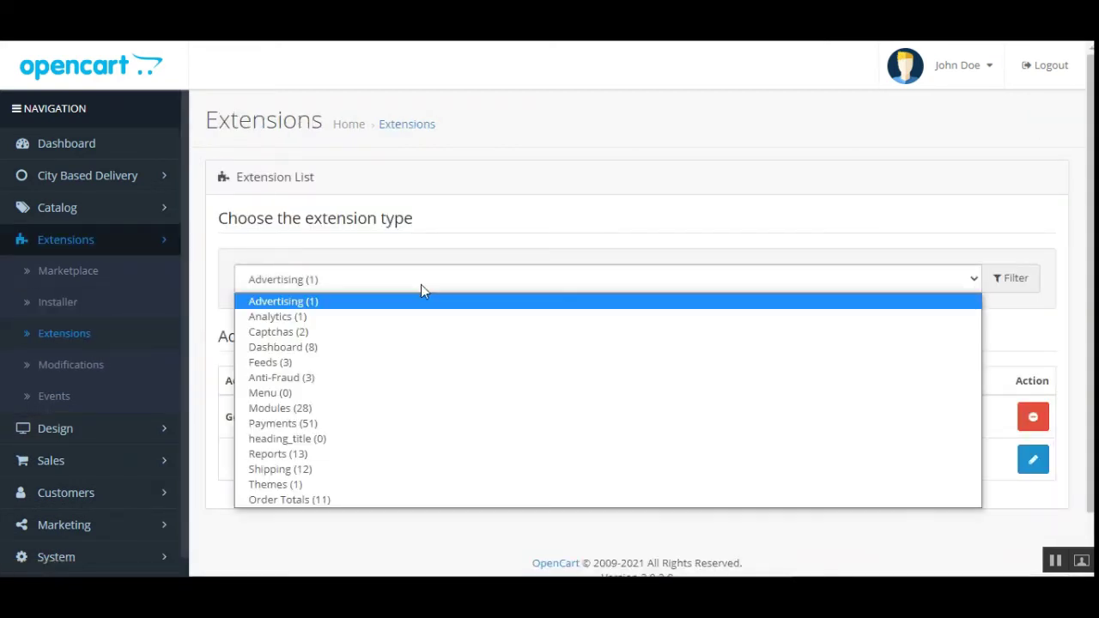
left_click(382, 407)
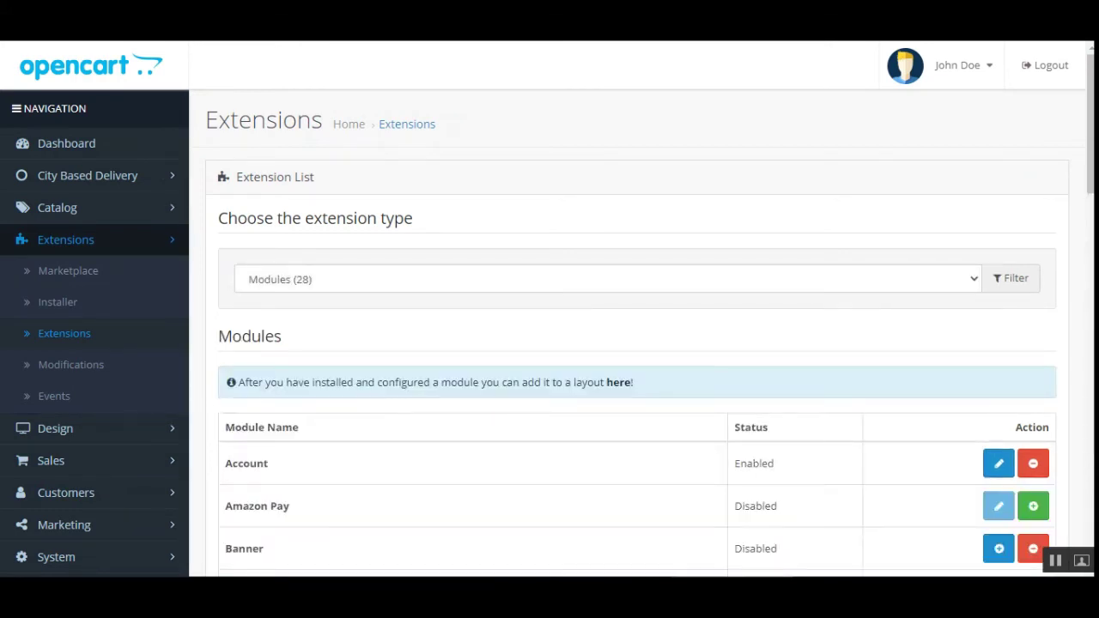
- Open the City Based Delivery System module for editing and check its Status options, keeping it Enabled
scroll(293, 292, "down", 7)
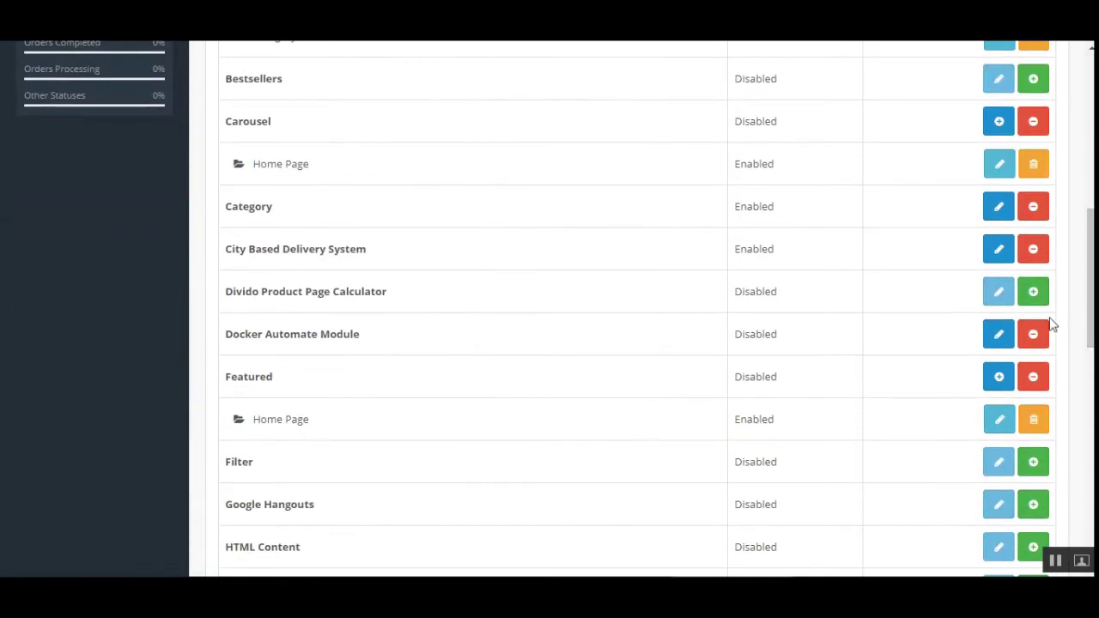
left_click_drag(233, 249, 392, 270)
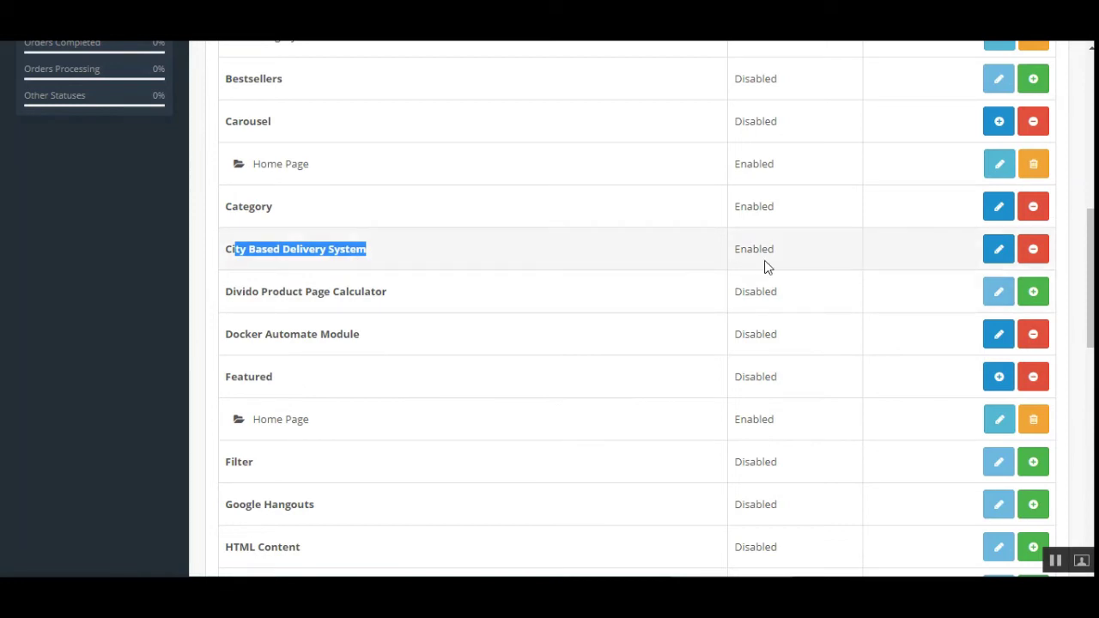
left_click(998, 250)
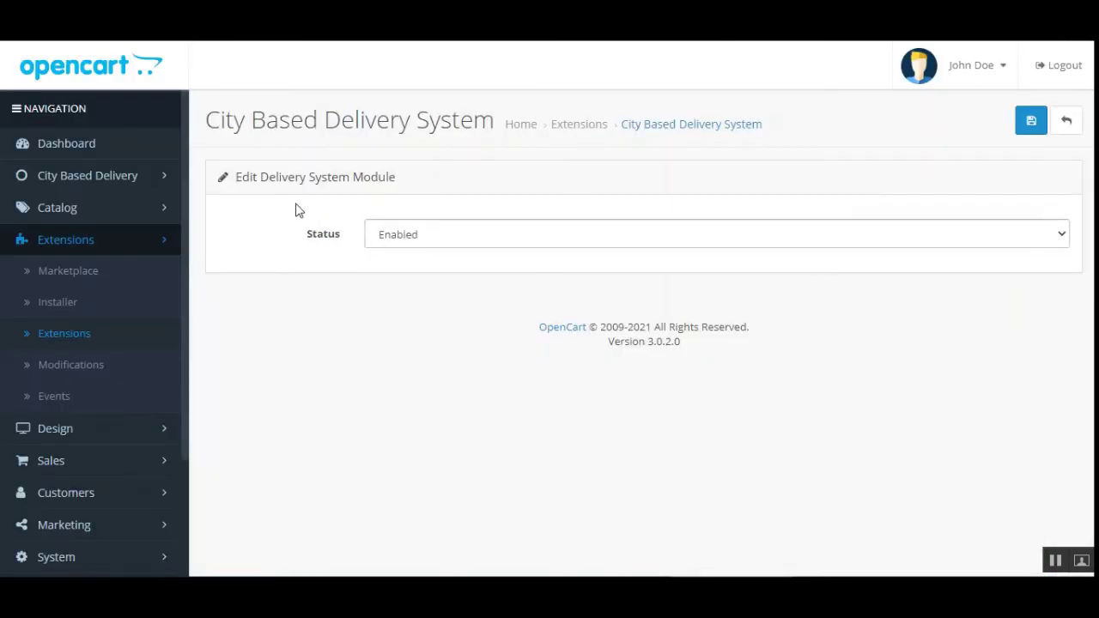
left_click_drag(248, 129, 484, 155)
left_click(484, 158)
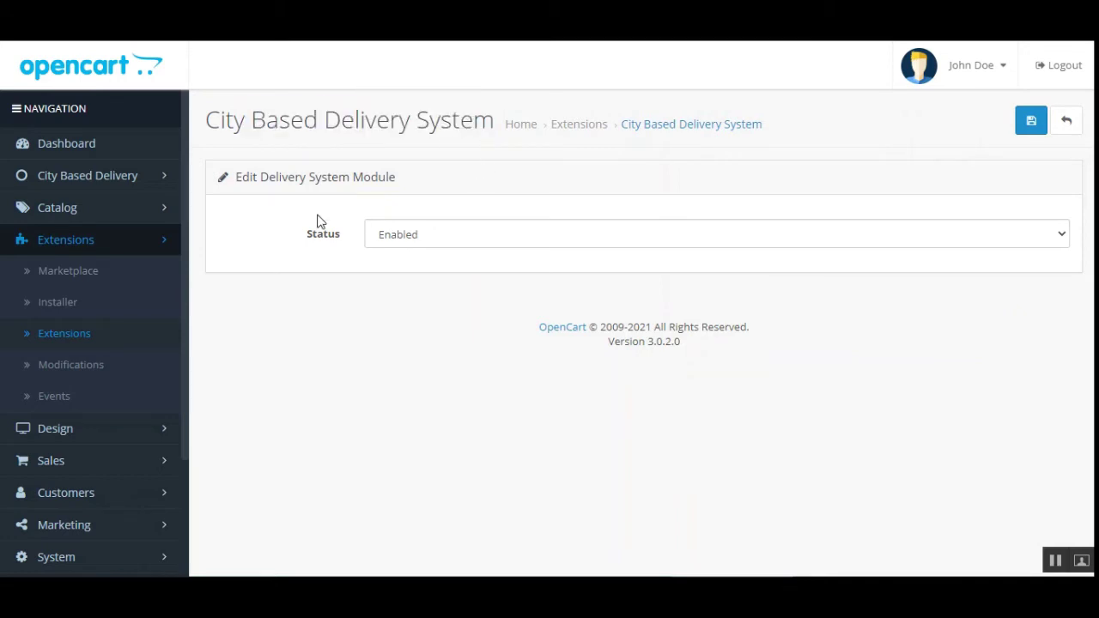
left_click(429, 241)
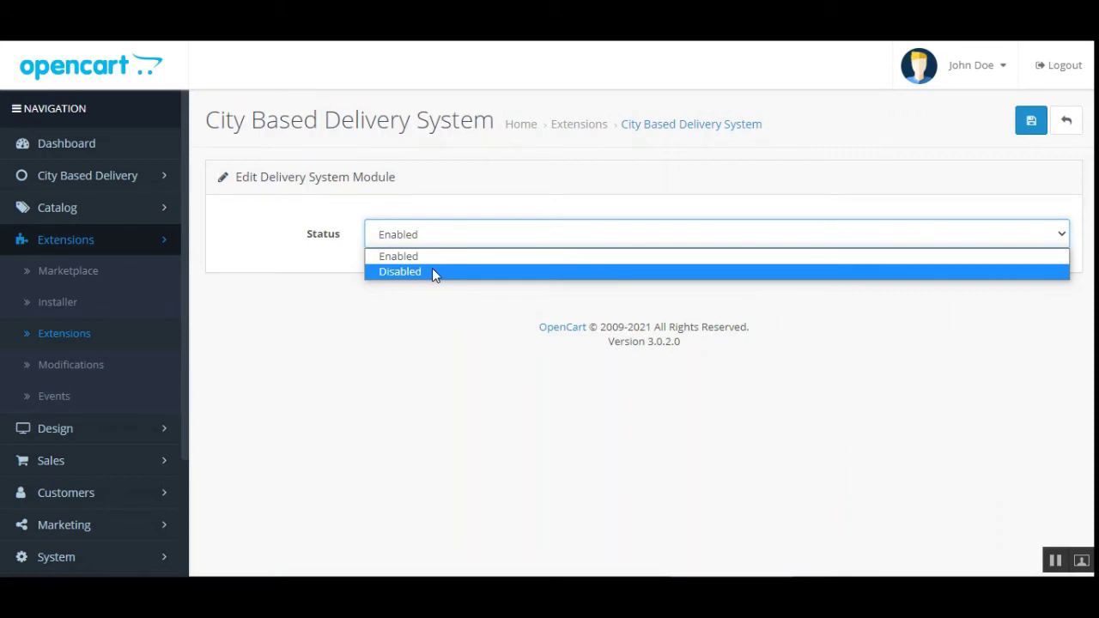
left_click(443, 325)
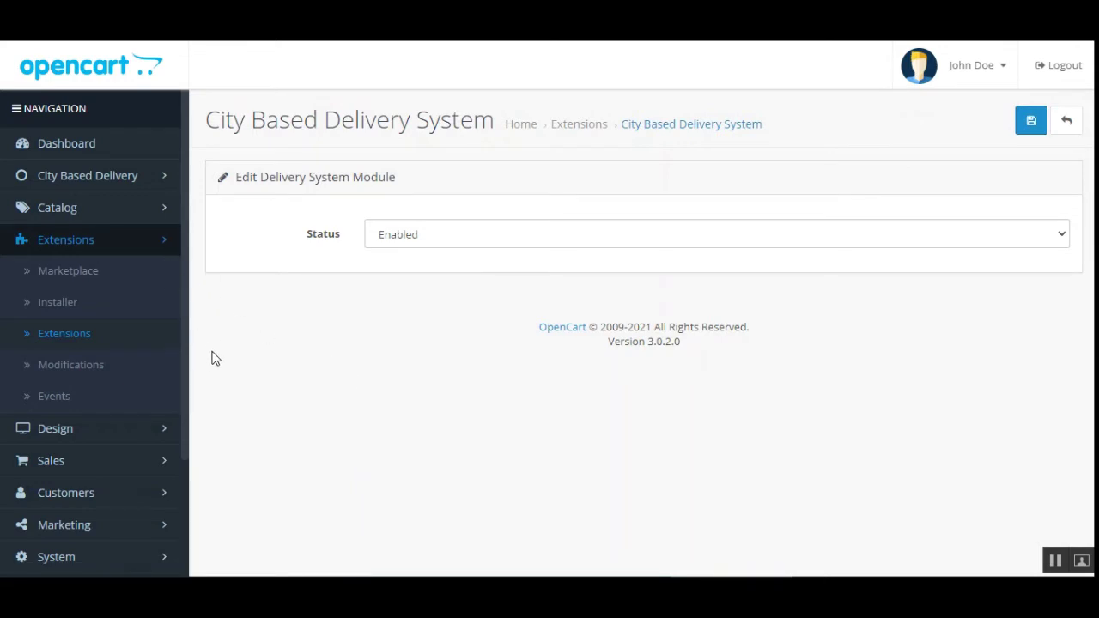
- Open the Manage City and Manage Product Data pages of City Based Delivery in new browser tabs
left_click(152, 185)
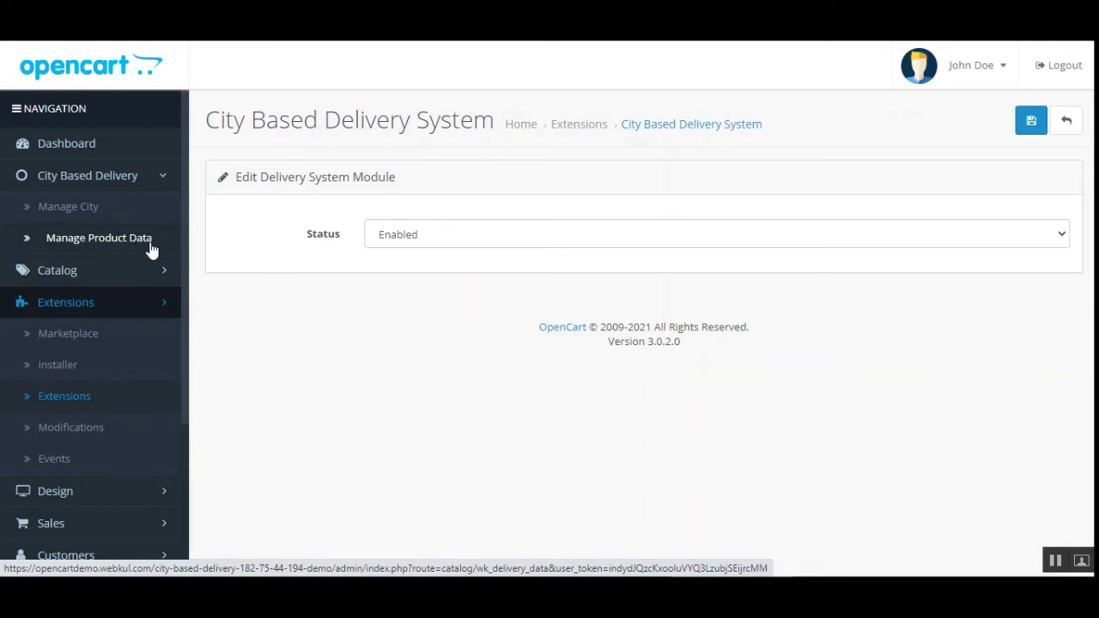
right_click(88, 208)
left_click(120, 215)
right_click(98, 234)
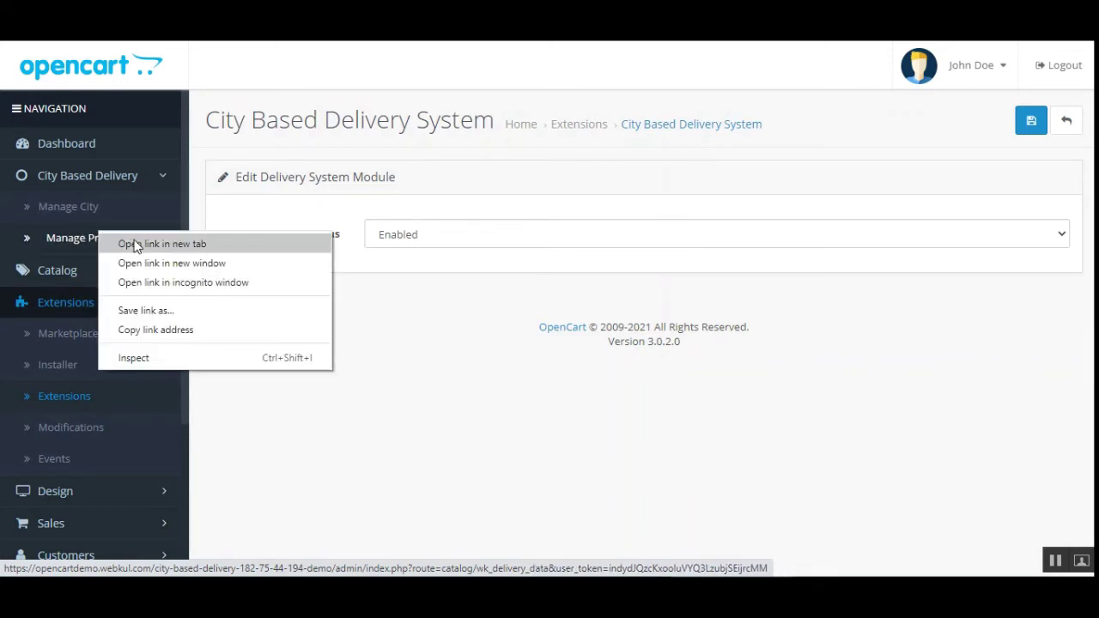
left_click(134, 247)
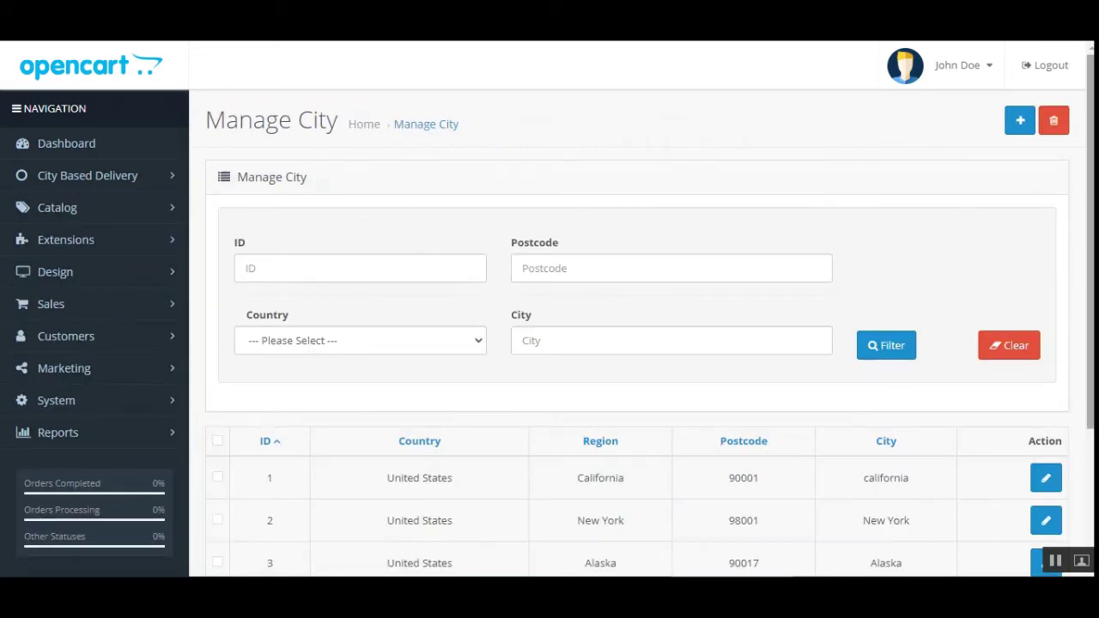
- Examine the Manage City page, including its filter fields, city list columns and edit actions
scroll(1090, 257, "down", 2)
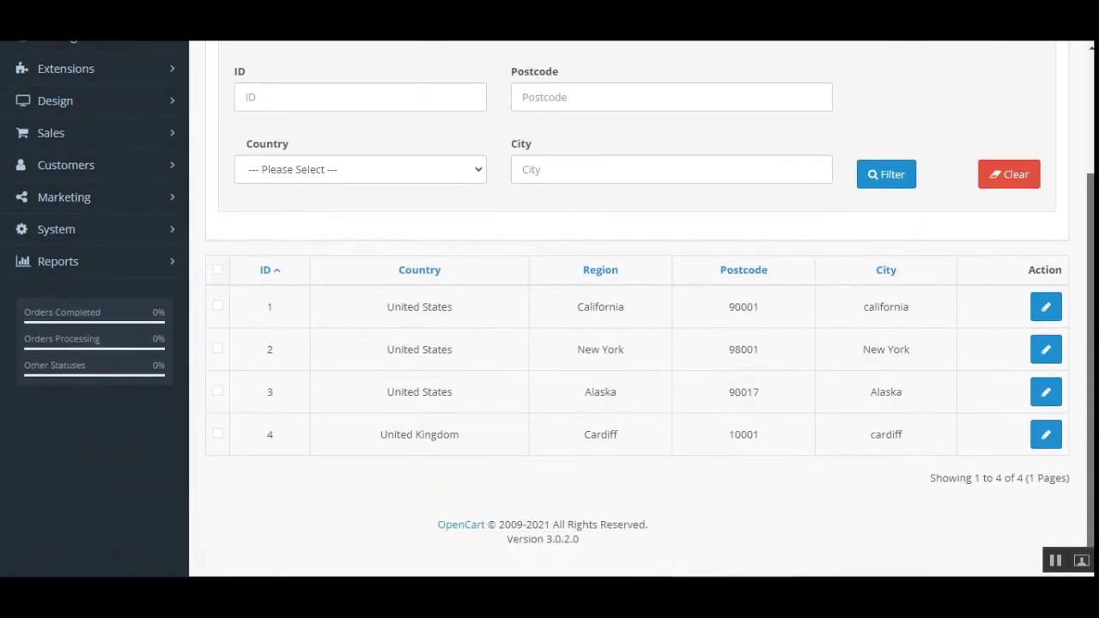
scroll(1090, 258, "up", 1)
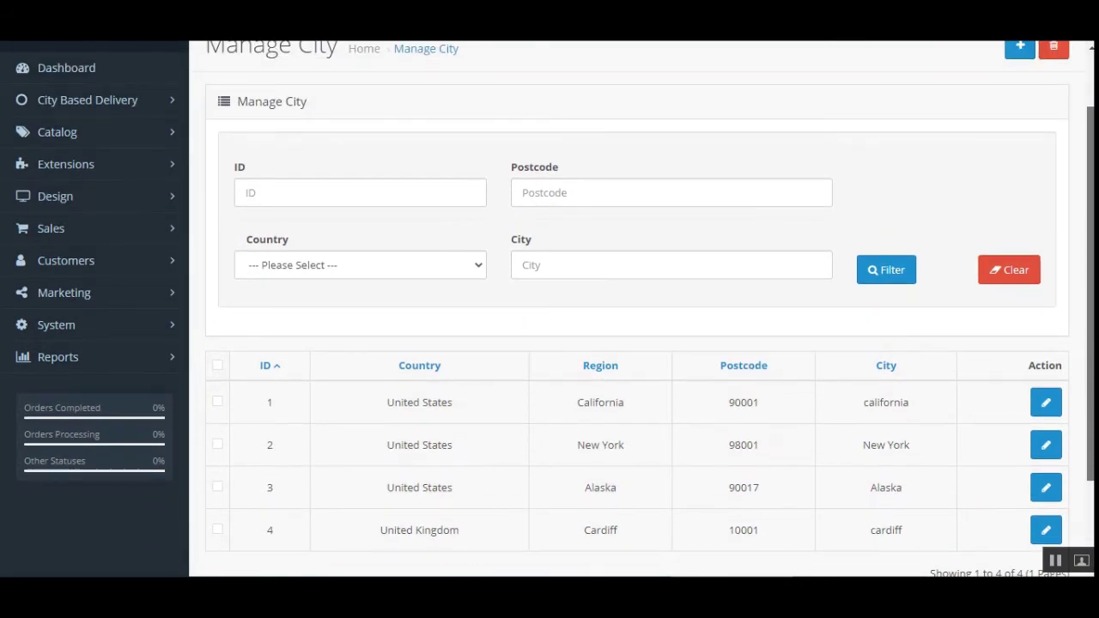
scroll(1090, 258, "down", 1)
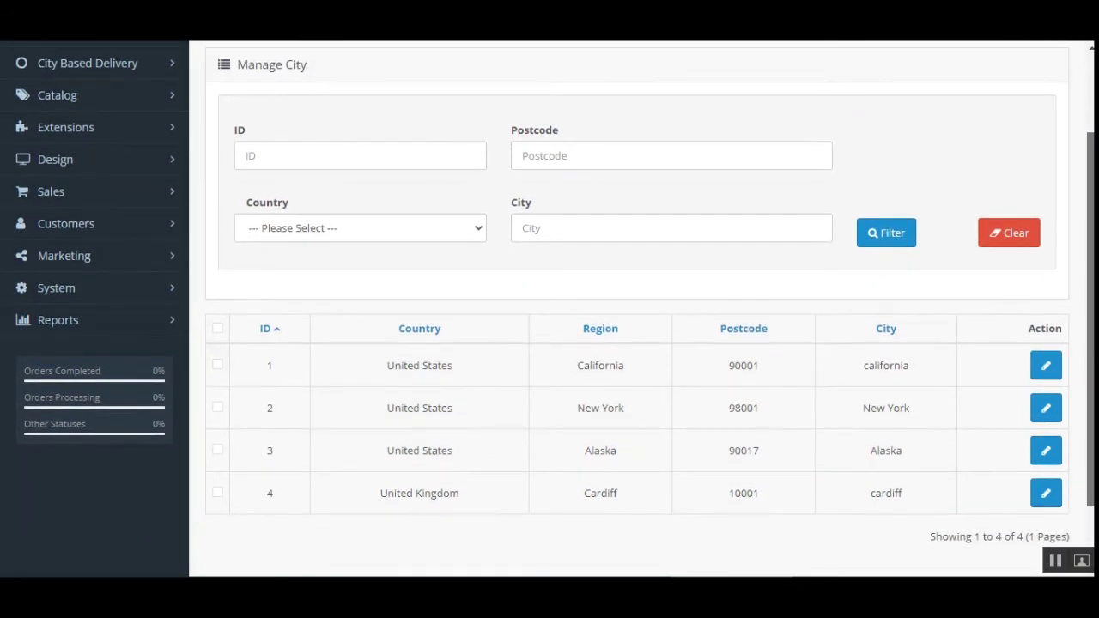
scroll(1090, 257, "down", 1)
scroll(1090, 258, "up", 2)
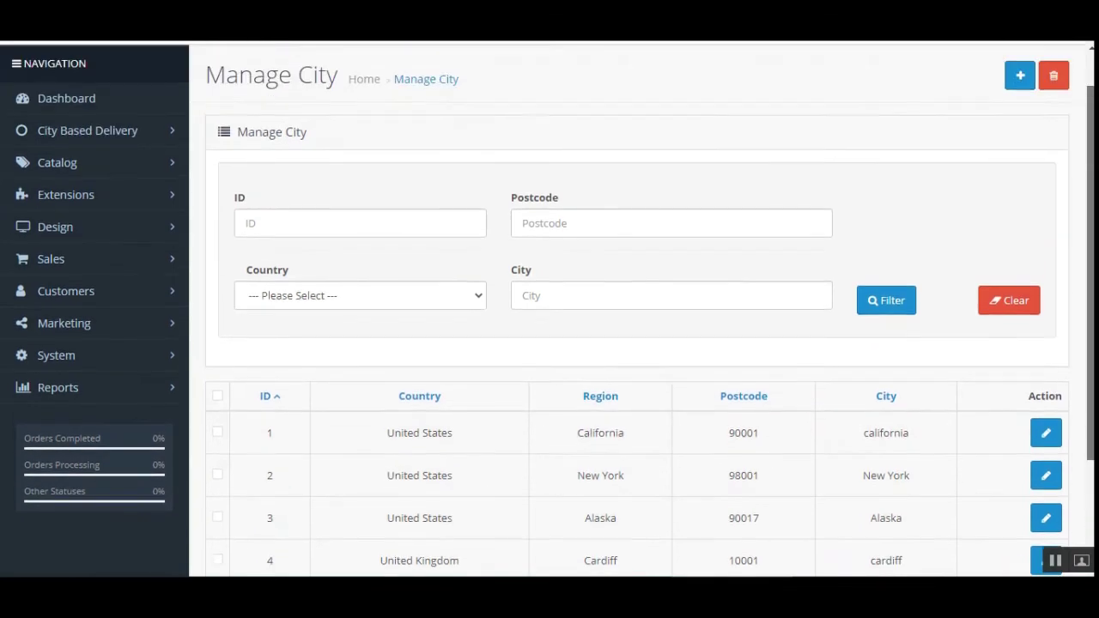
scroll(649, 319, "up", 1)
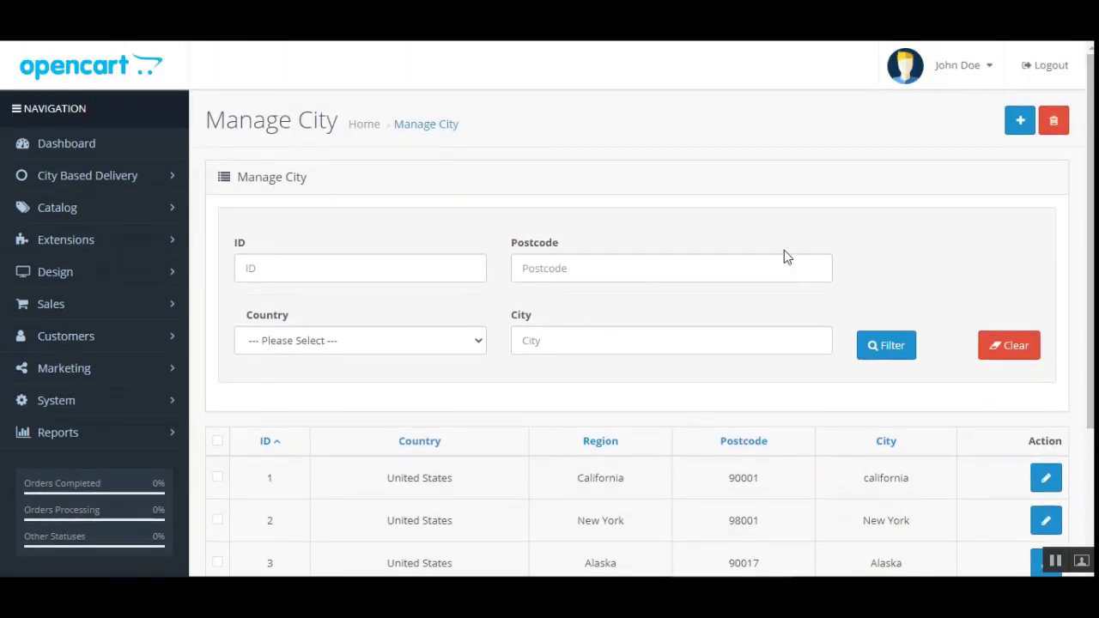
scroll(412, 379, "down", 2)
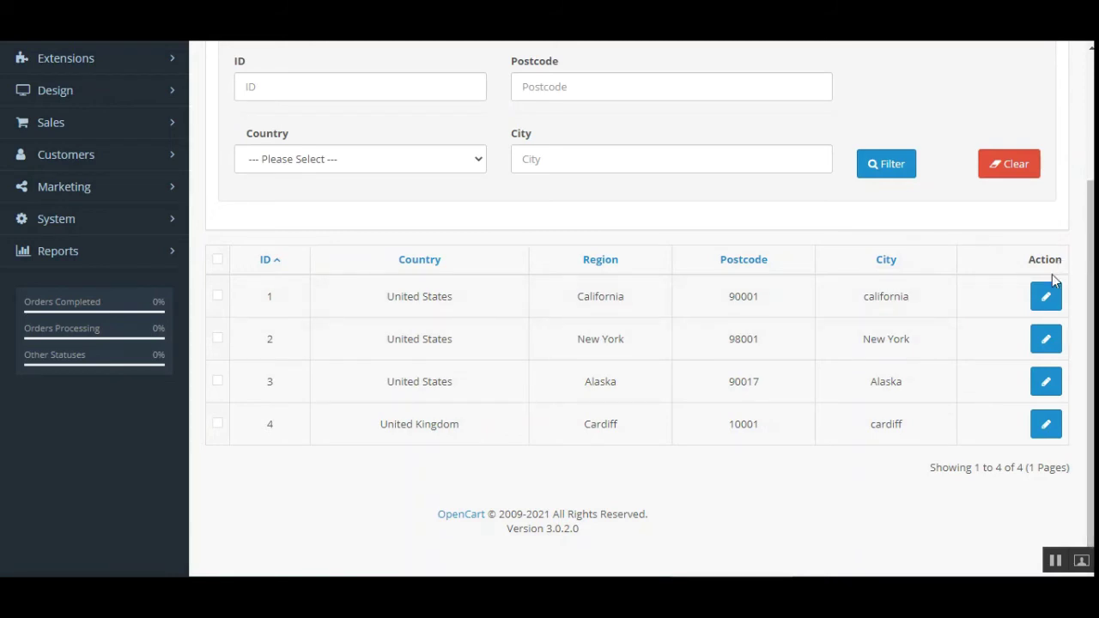
scroll(559, 324, "up", 2)
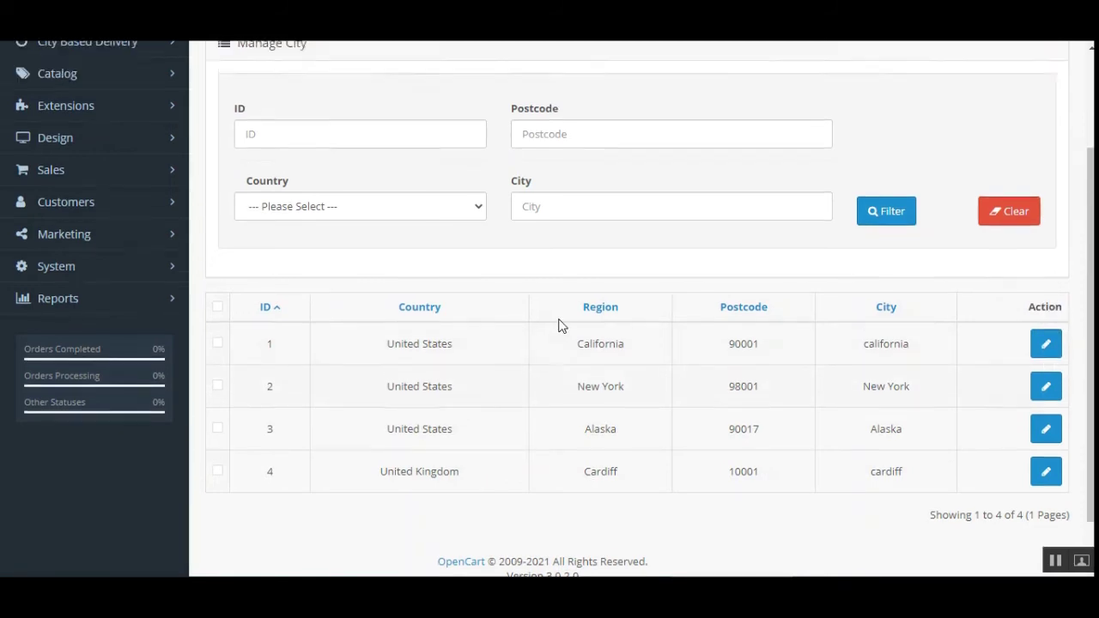
scroll(564, 325, "down", 2)
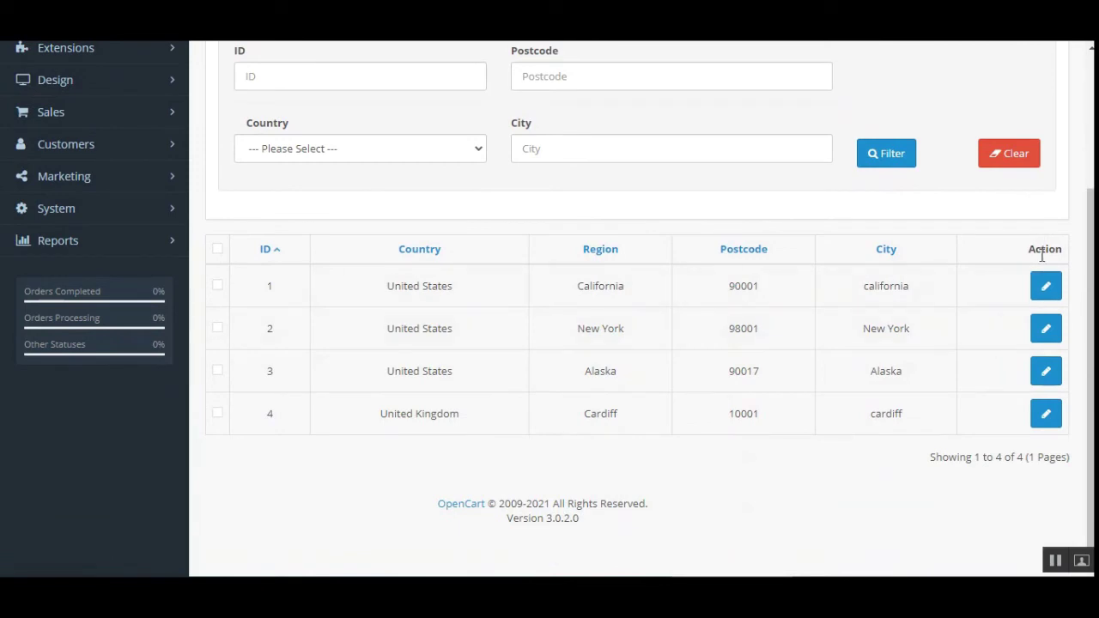
- Open the california city entry for editing, check its Country and Region/State options, and return to the city list without saving
left_click(1046, 286)
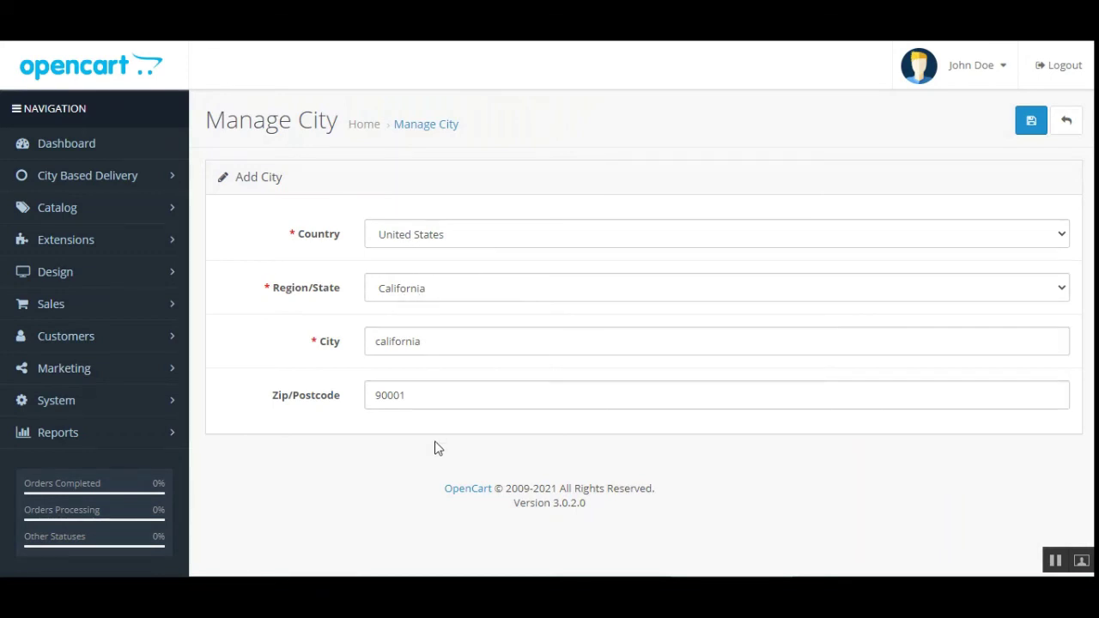
left_click(495, 247)
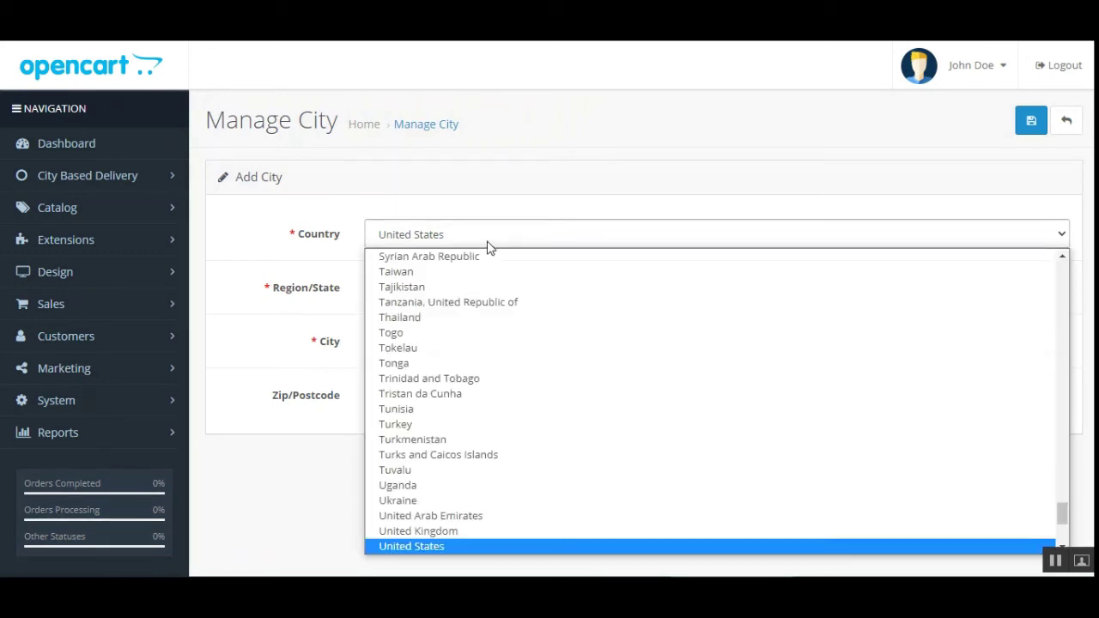
left_click(486, 245)
left_click(456, 297)
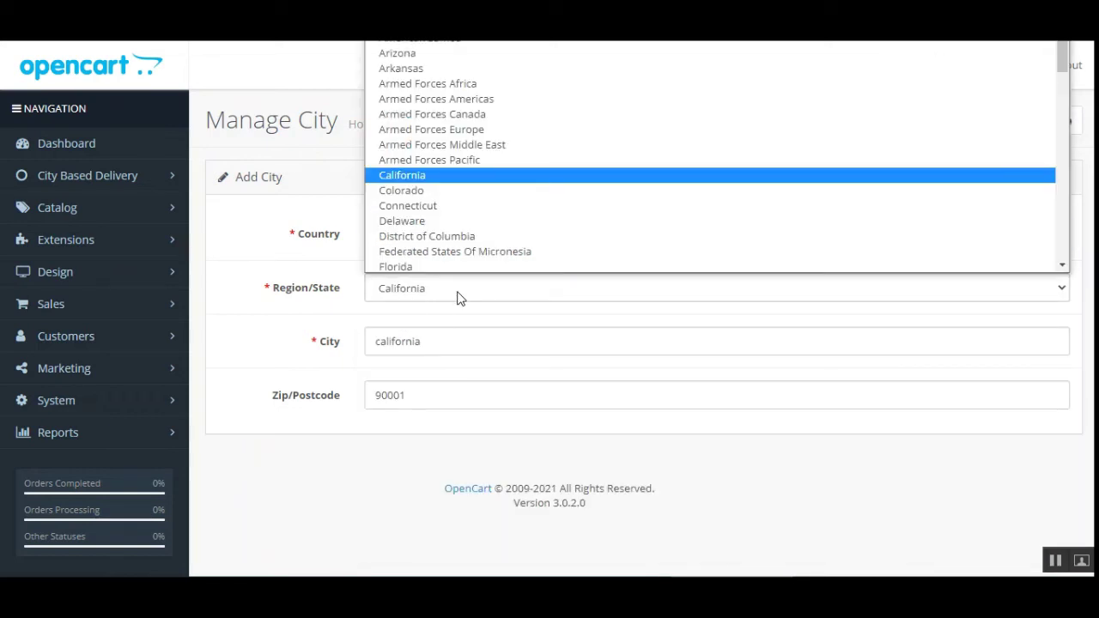
left_click(305, 311)
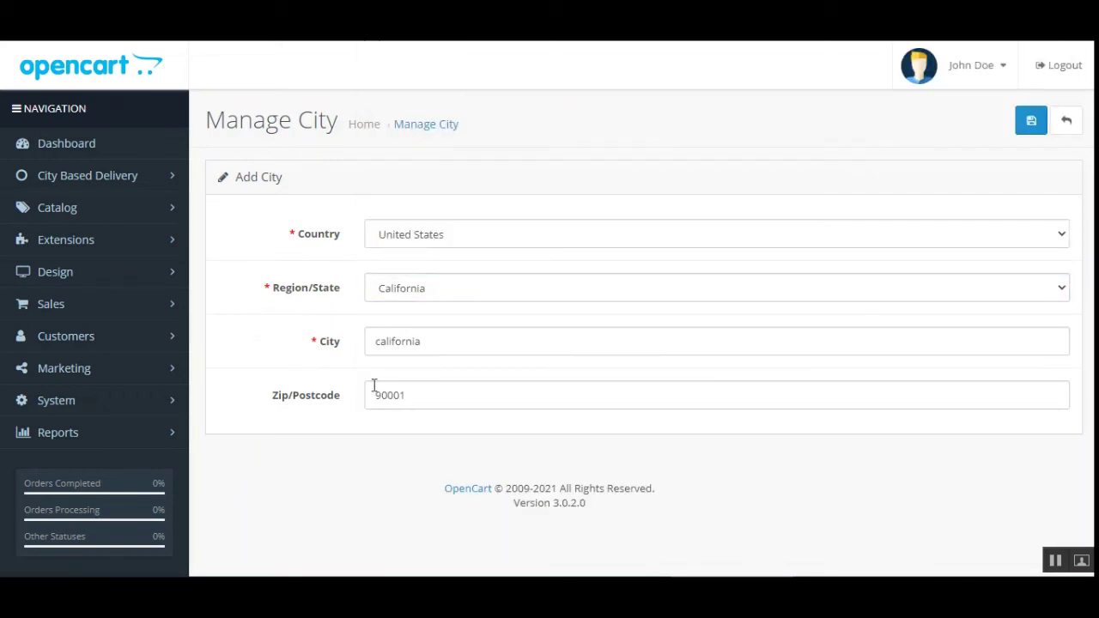
left_click(459, 344)
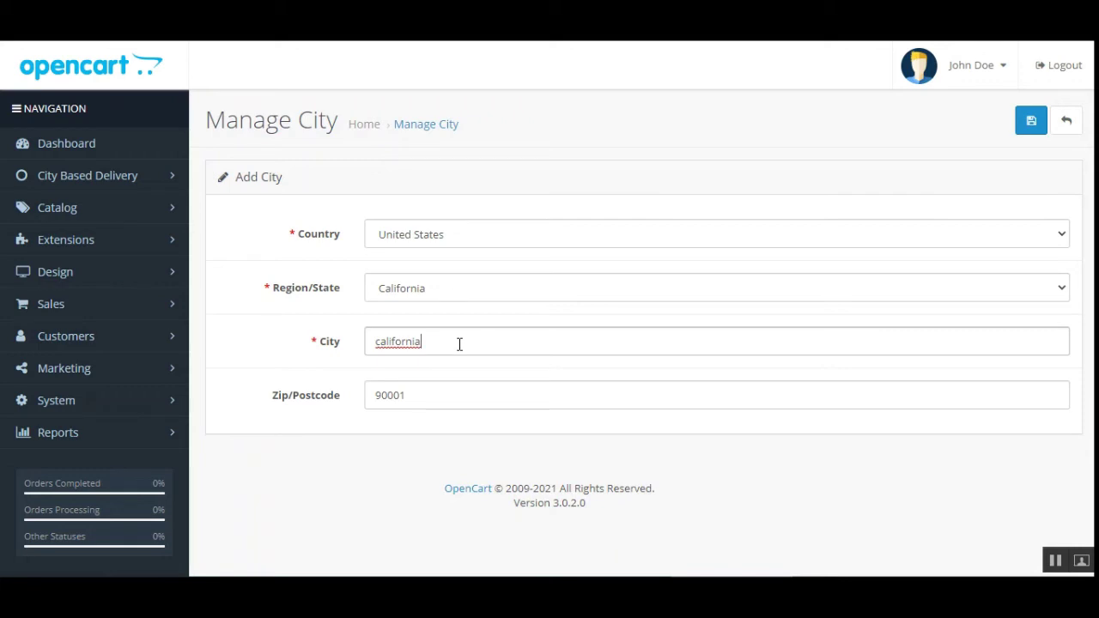
left_click(409, 426)
left_click(1062, 128)
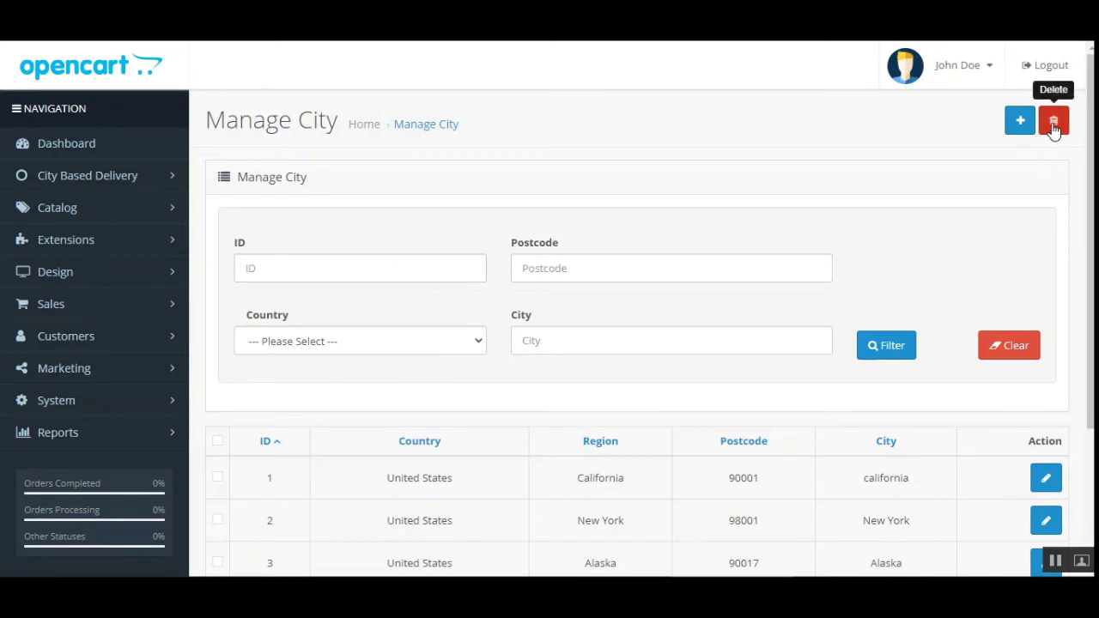
- Mark the California, New York and Alaska city rows for bulk deletion, and clear the marks without deleting anything
scroll(208, 321, "down", 2)
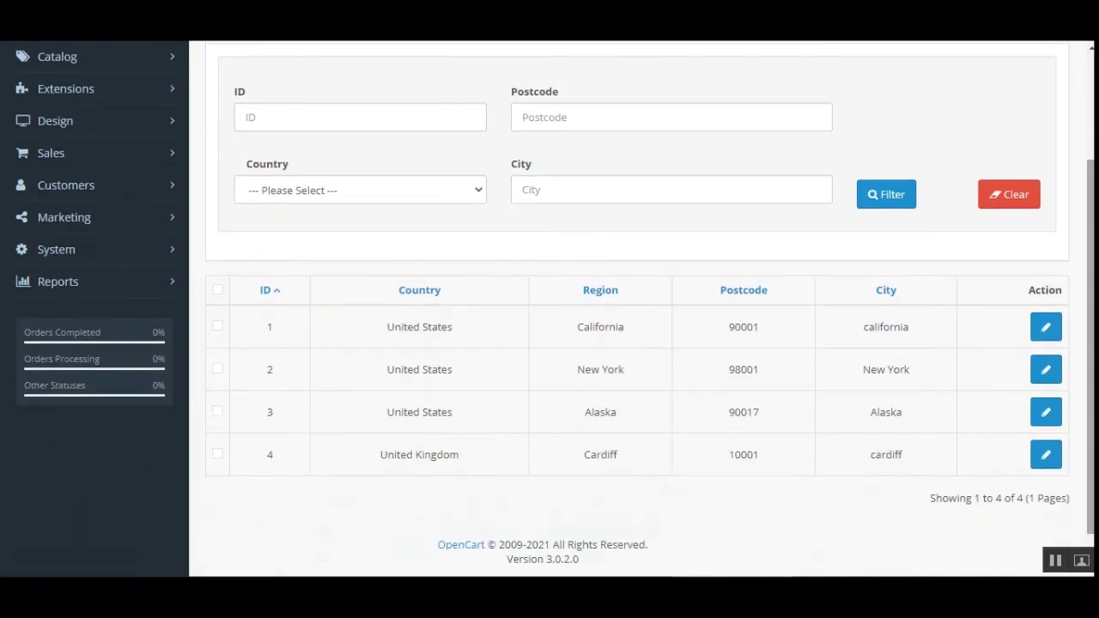
left_click(218, 367)
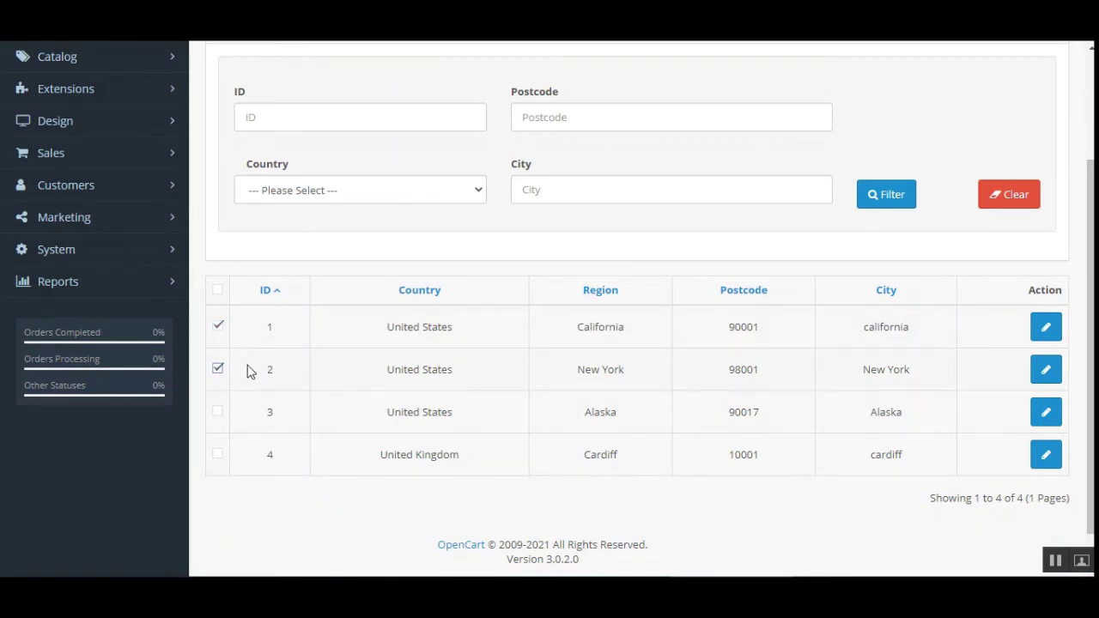
left_click(217, 411)
scroll(282, 409, "up", 2)
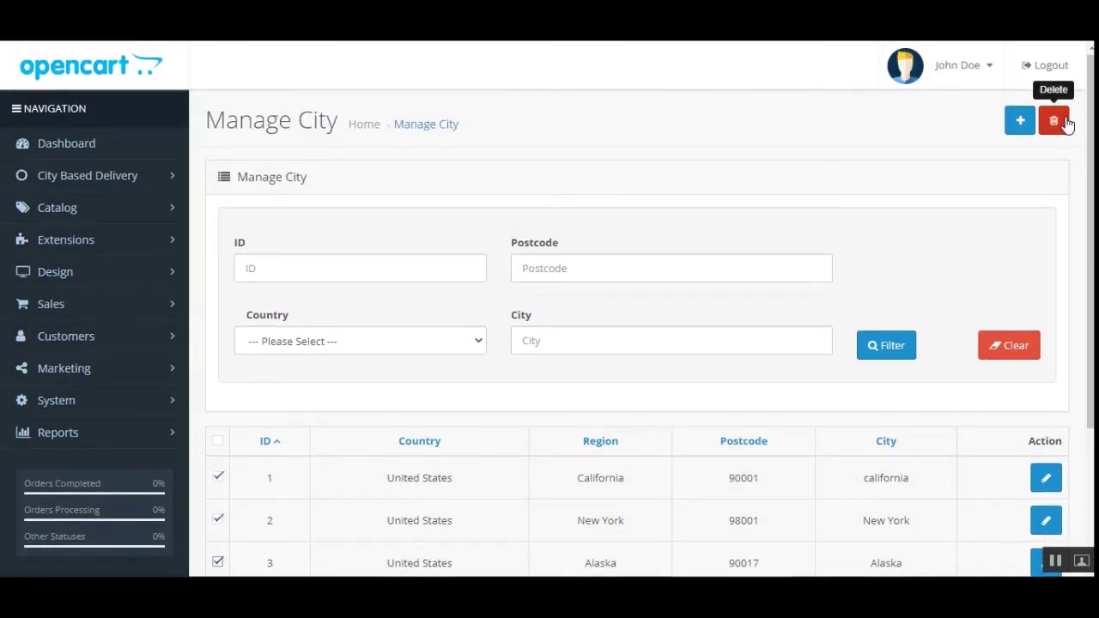
scroll(1086, 129, "down", 1)
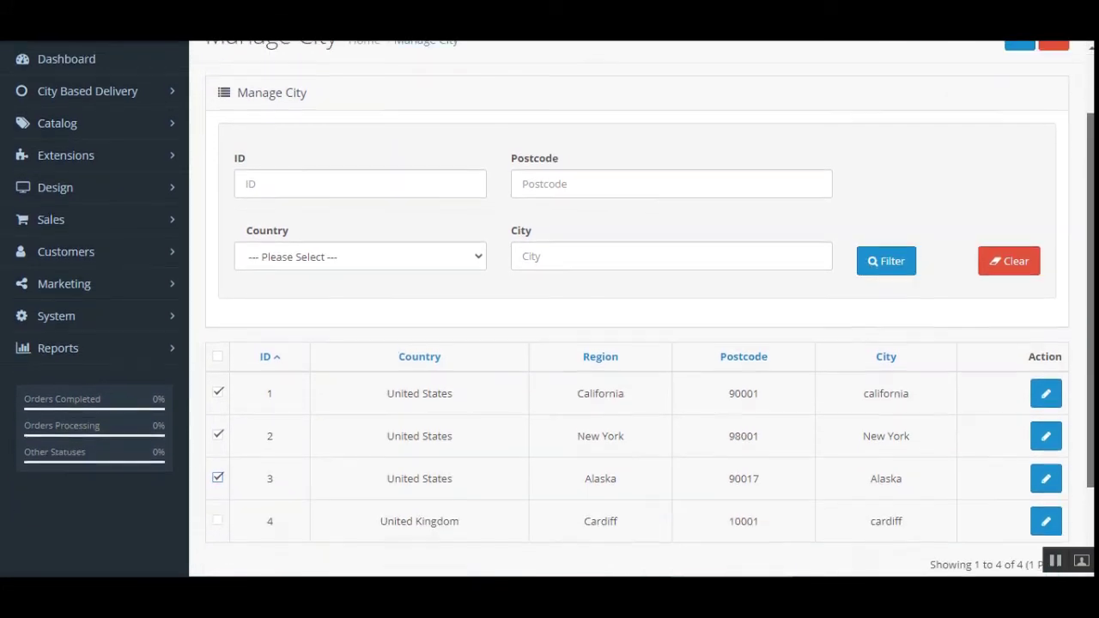
scroll(1085, 129, "up", 1)
left_click(218, 478)
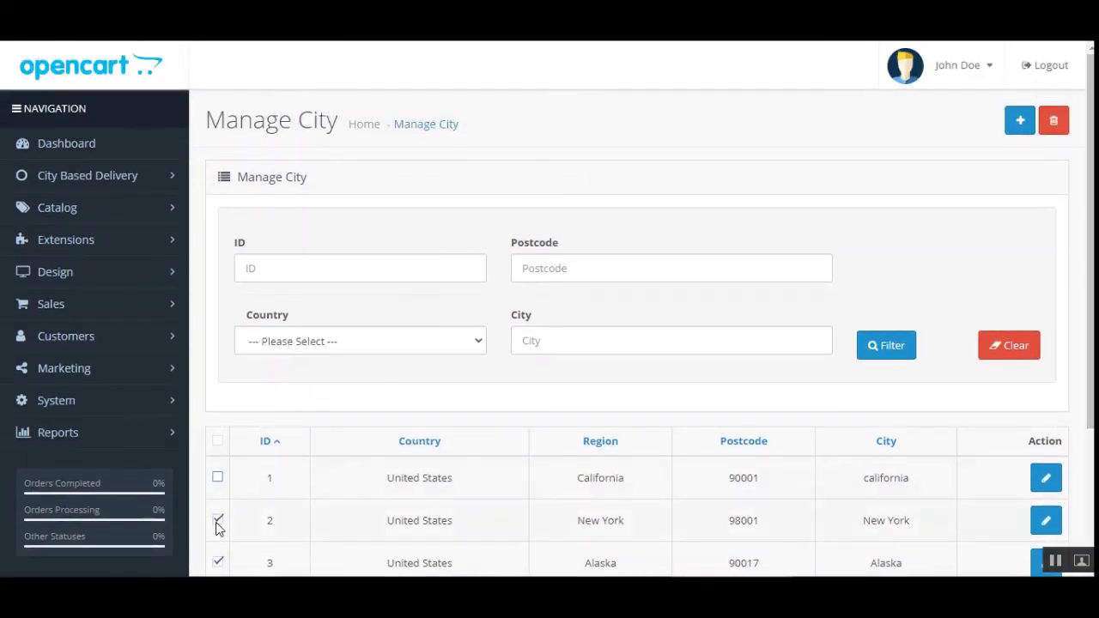
left_click(217, 521)
left_click(218, 562)
- Check the ID, Postcode and Country filter fields, and filter the city list by the city Alaska
left_click(330, 264)
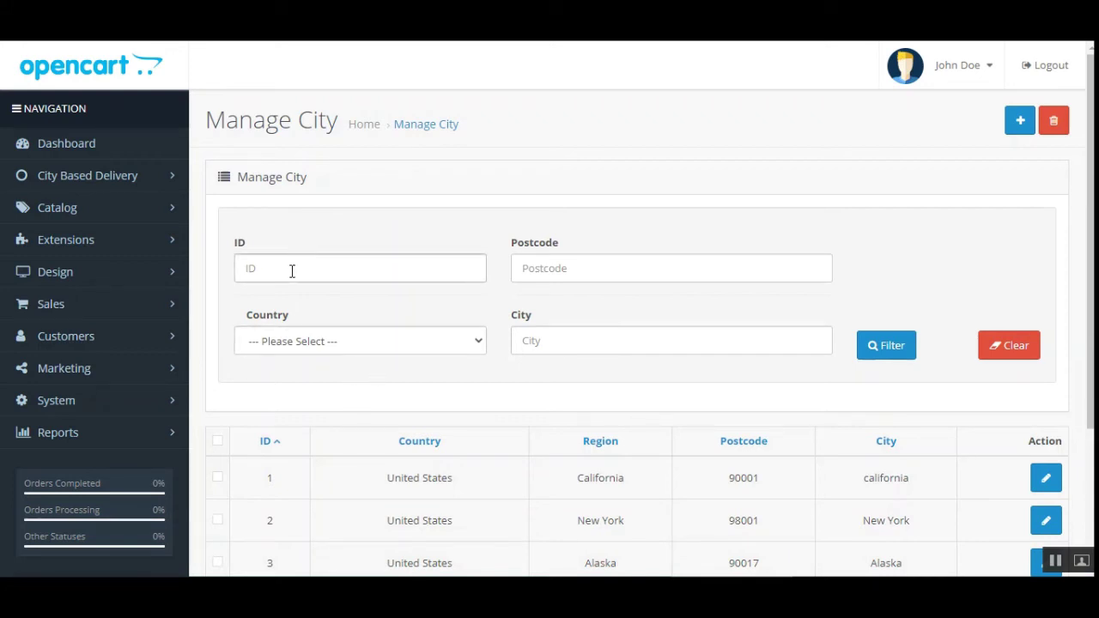
left_click(572, 267)
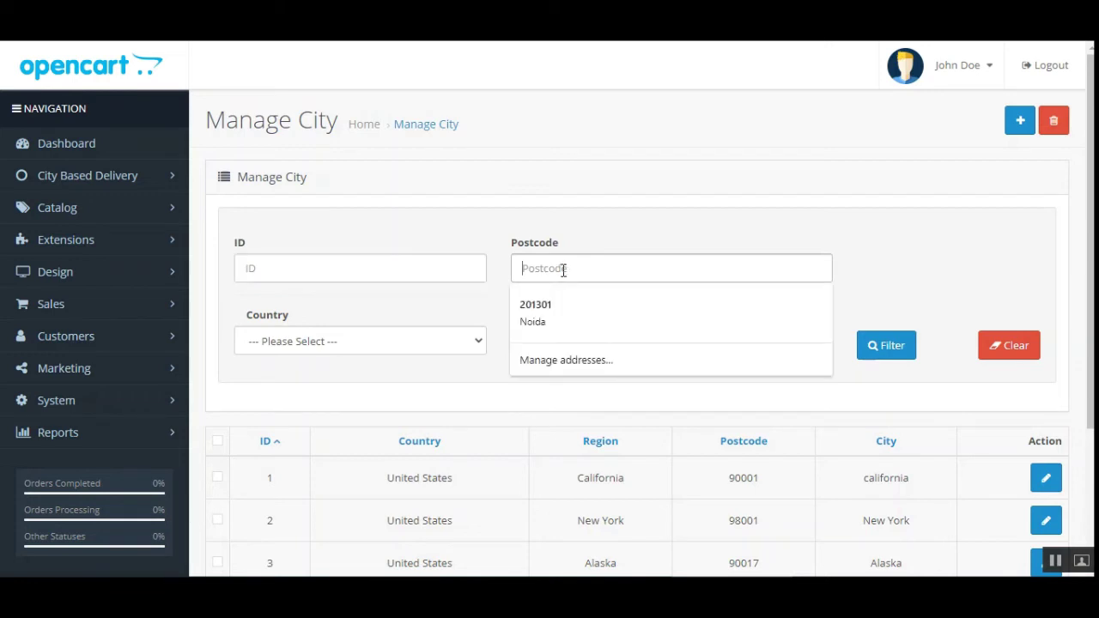
left_click(357, 344)
left_click(357, 344)
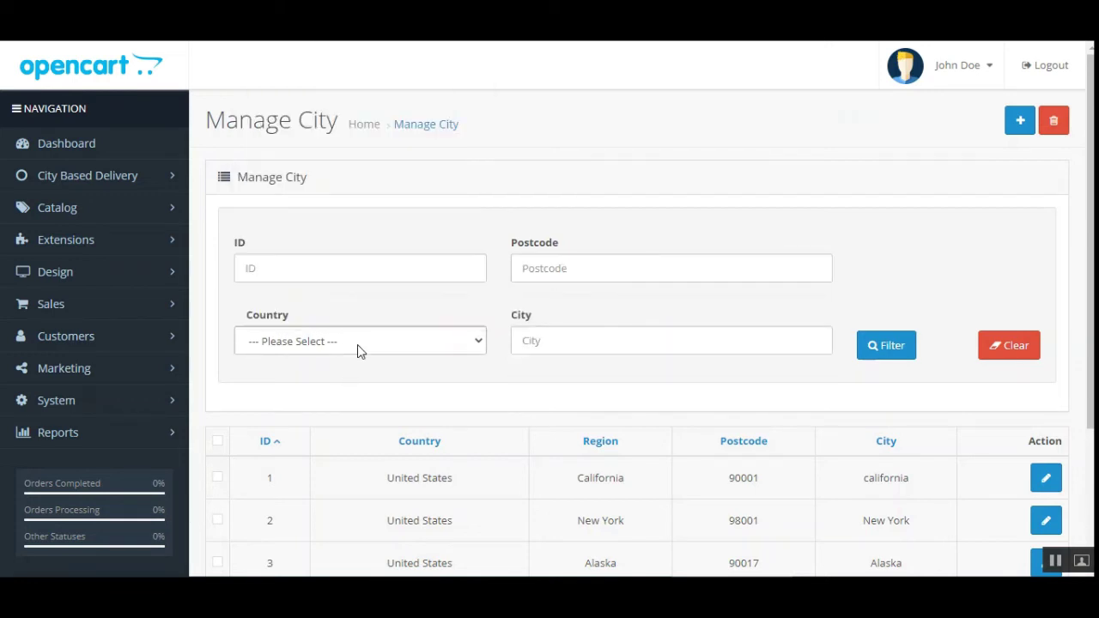
left_click(639, 344)
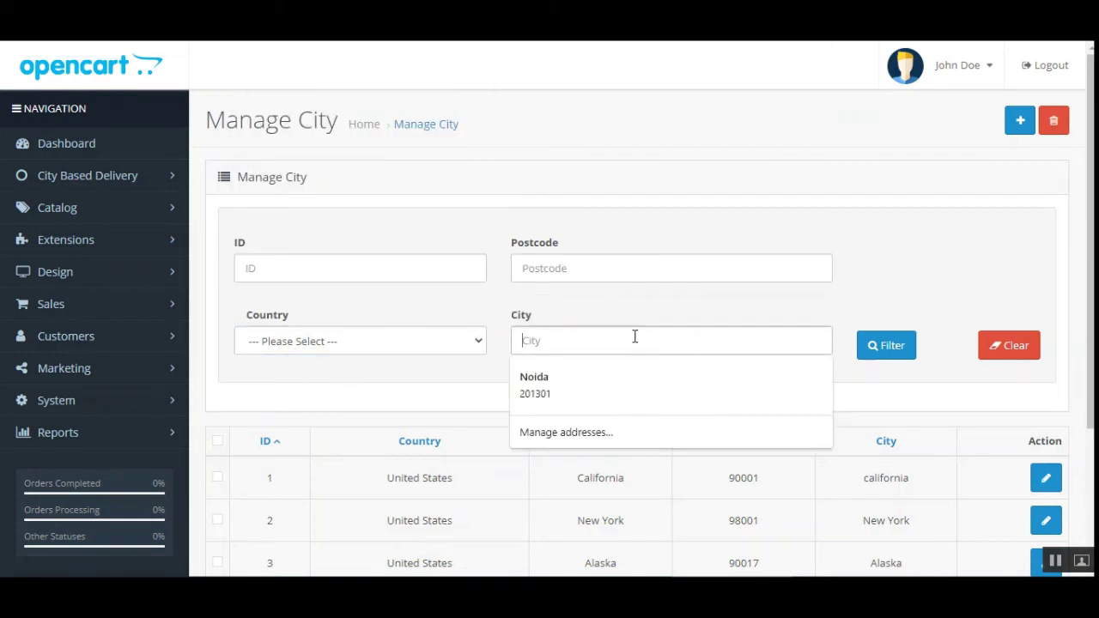
type("Alaska")
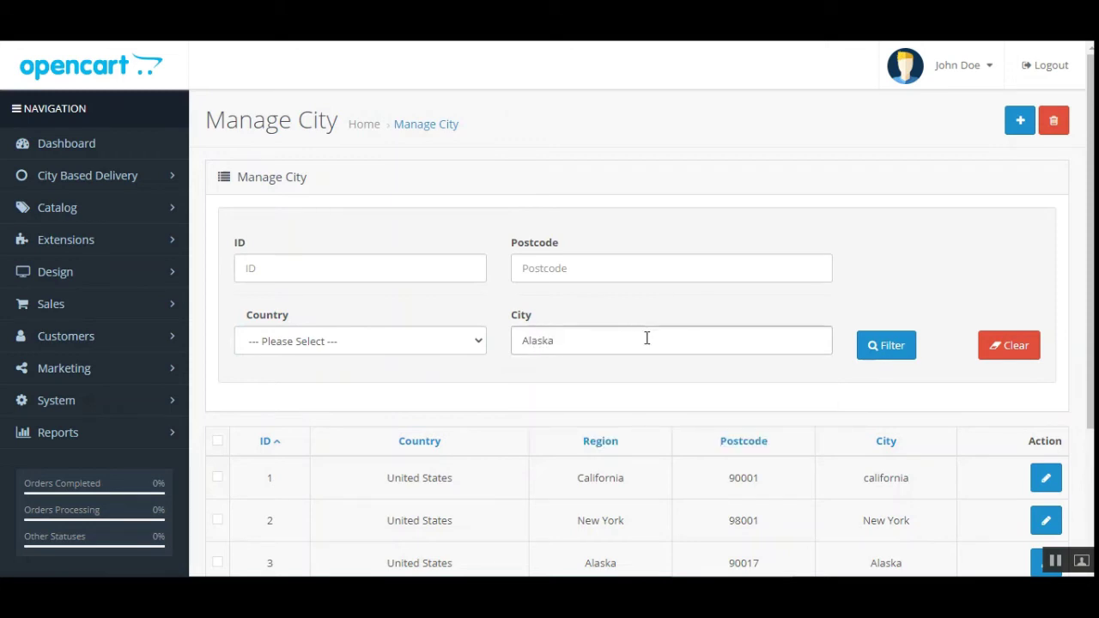
left_click(888, 345)
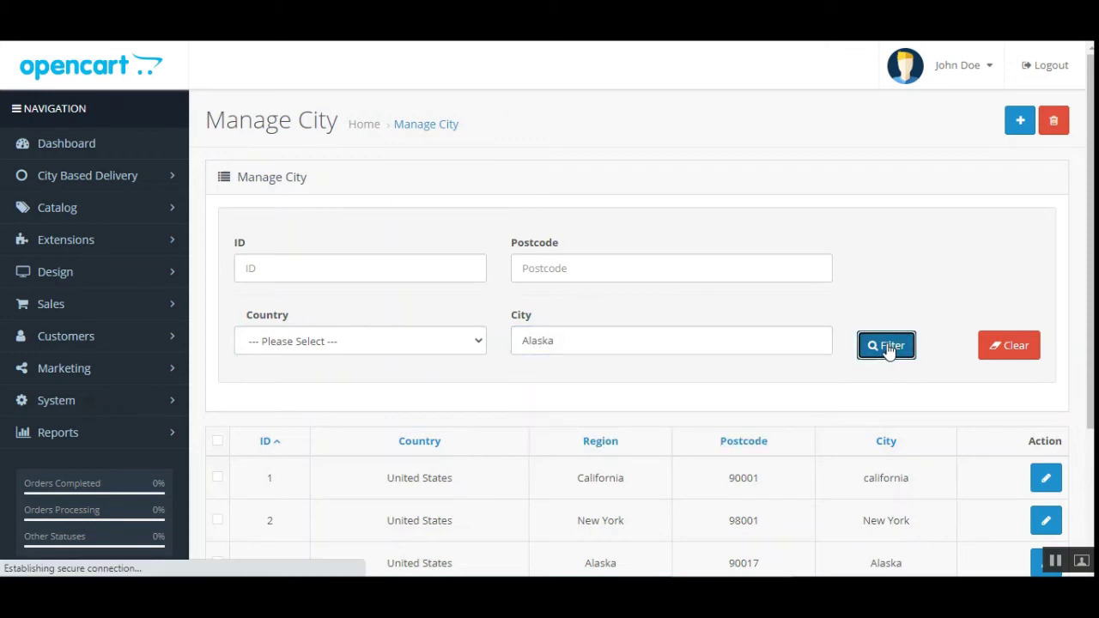
scroll(763, 335, "down", 1)
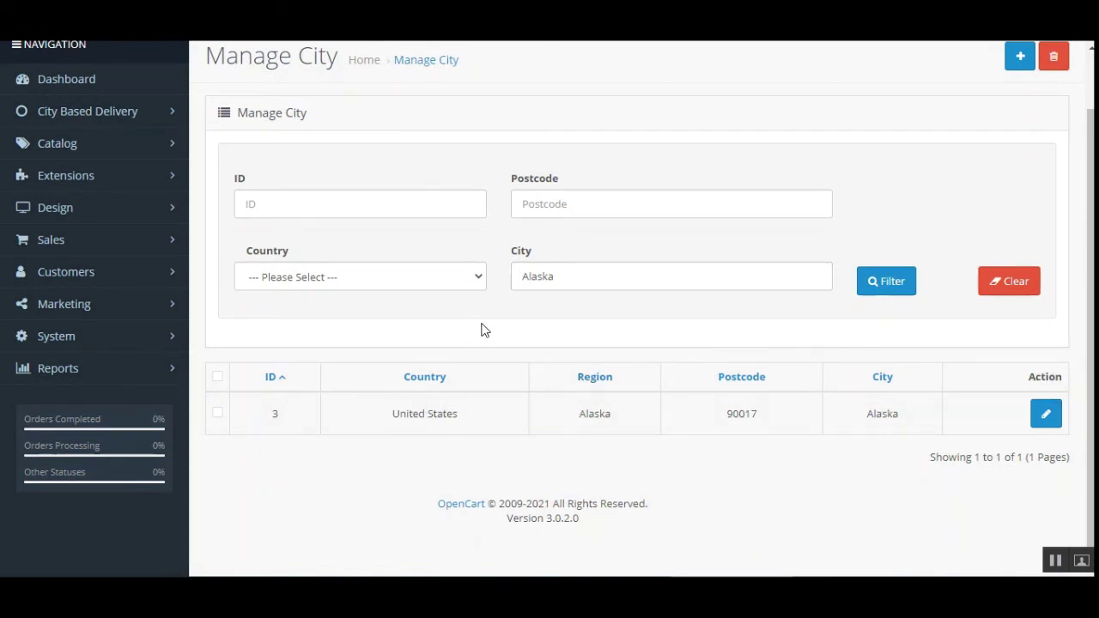
- Review the filtered city list and clear the Alaska filter
double_click(533, 254)
scroll(630, 338, "up", 2)
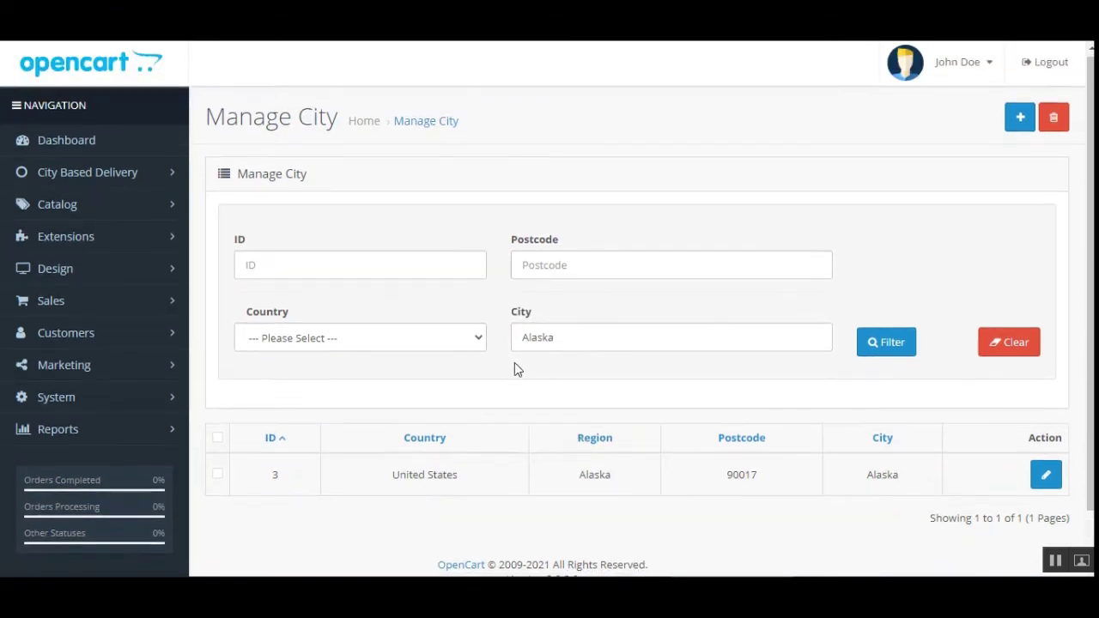
scroll(517, 371, "down", 2)
left_click(994, 283)
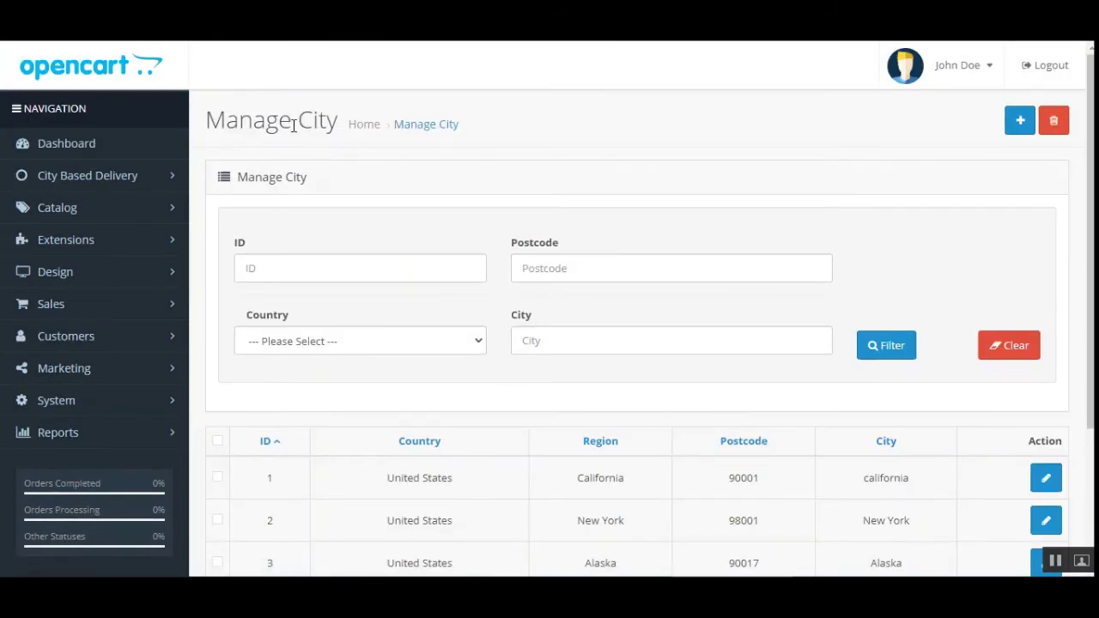
- Start a new city entry with United States as the country and Georgia as the region
left_click(1019, 123)
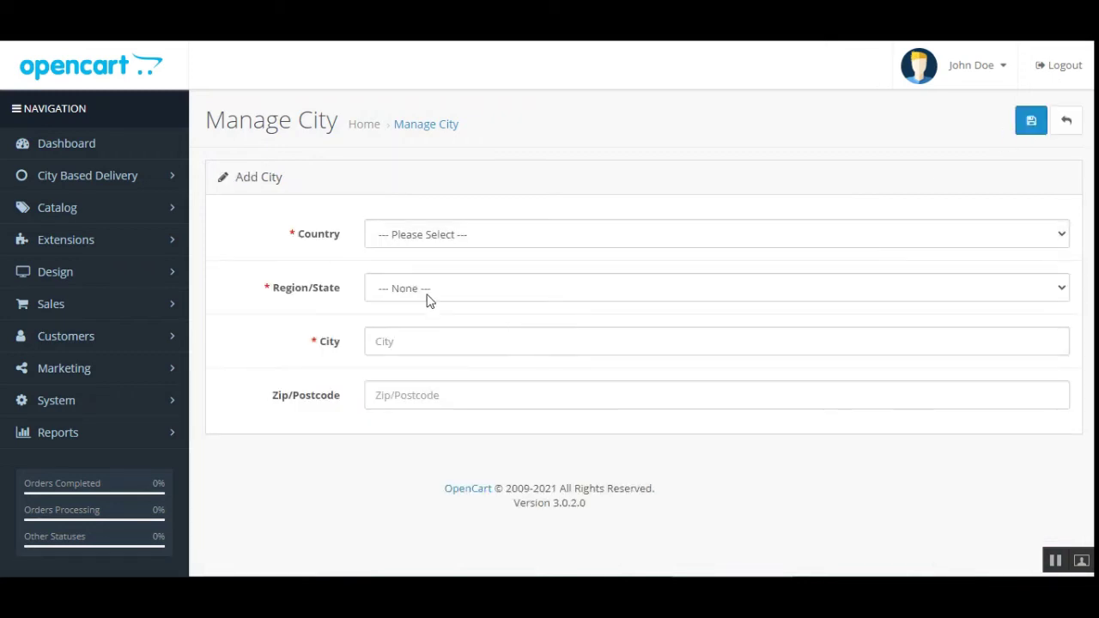
left_click(417, 236)
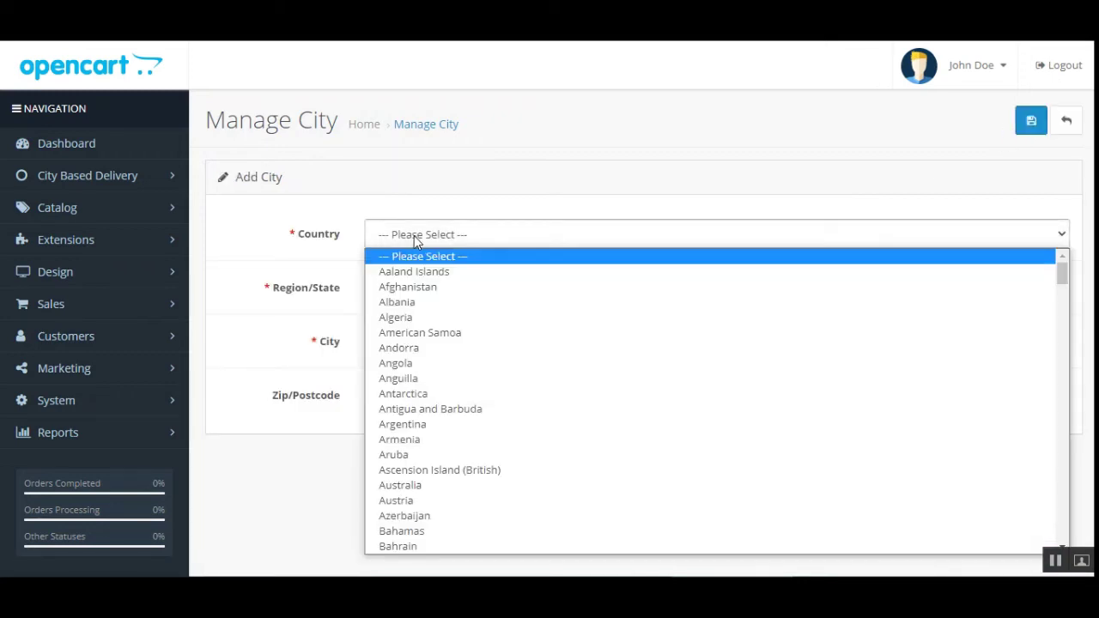
type("un")
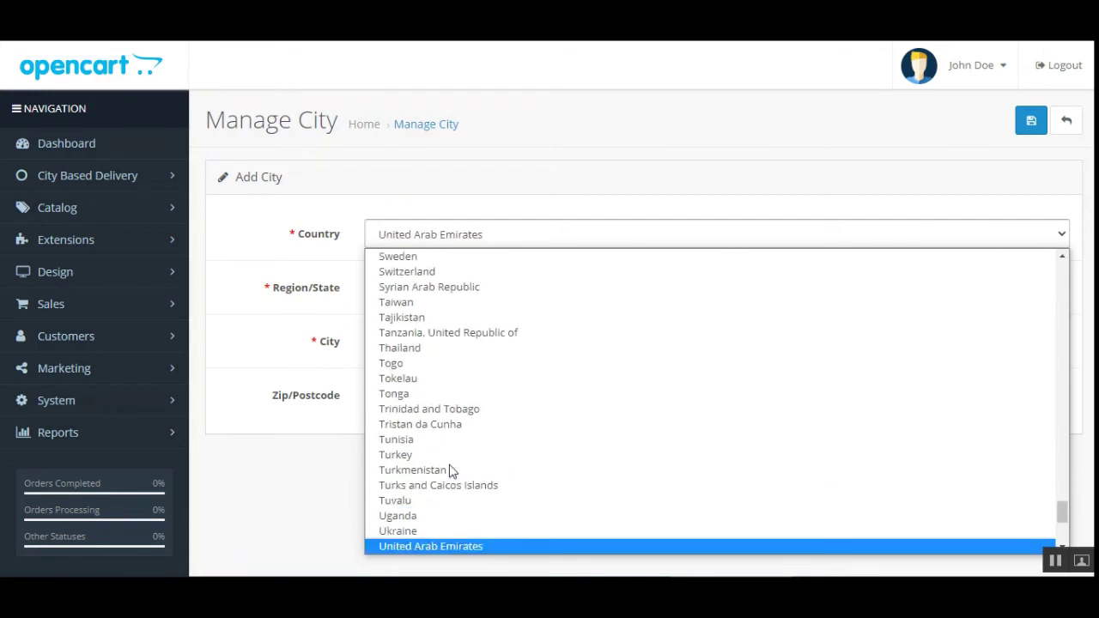
key("Down")
key("Down")
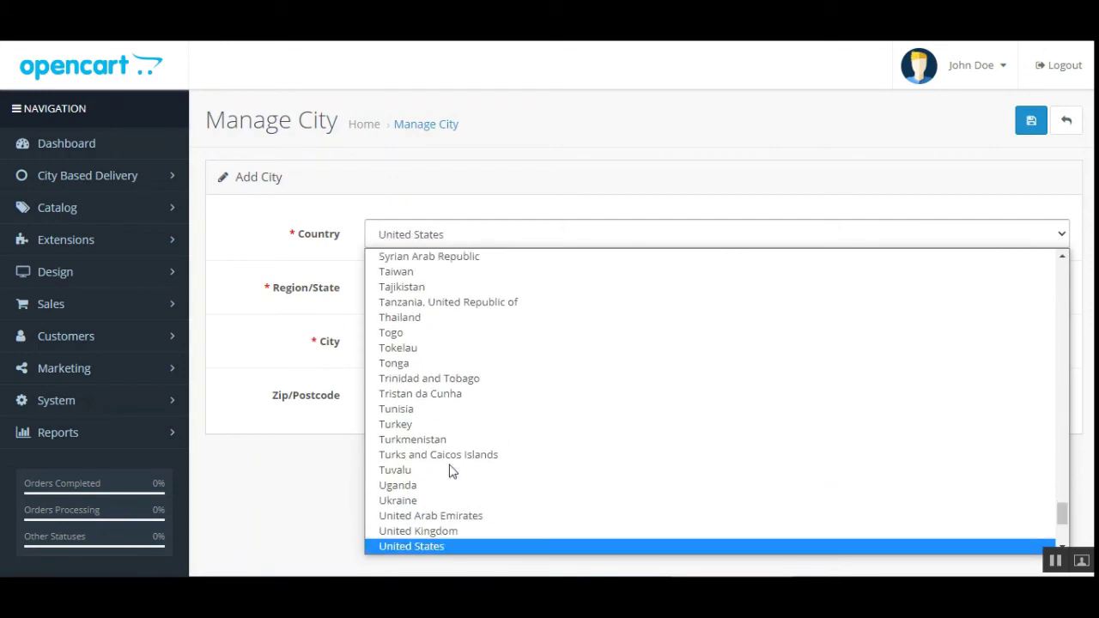
left_click(417, 547)
left_click(431, 299)
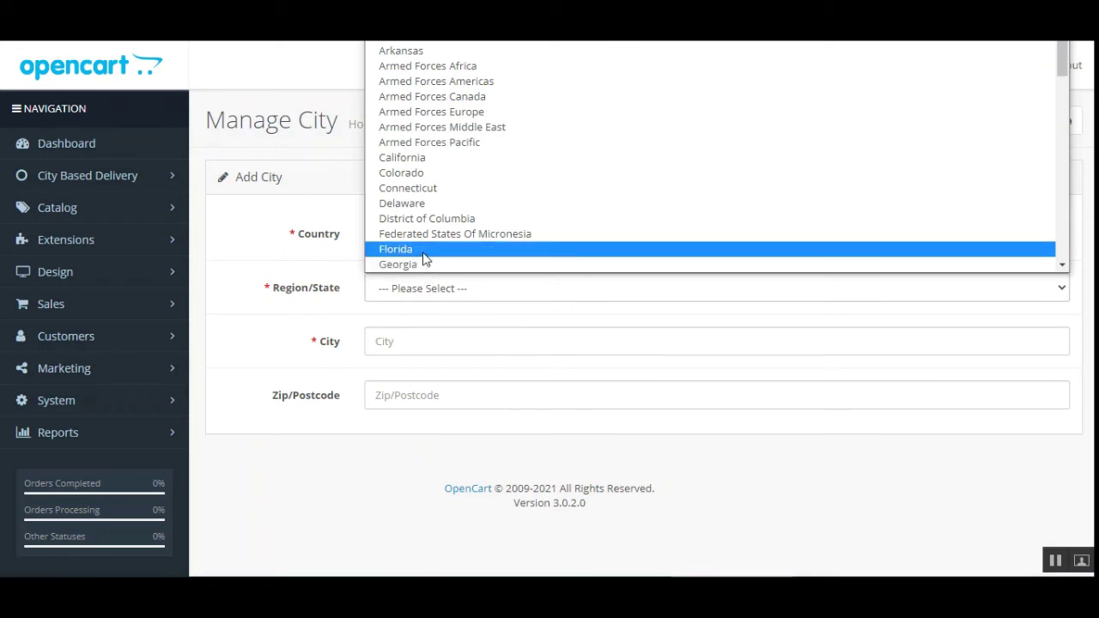
left_click(422, 264)
- Enter Georigia as the city and 60001 as the zip/postcode, and save the new city entry
left_click(407, 336)
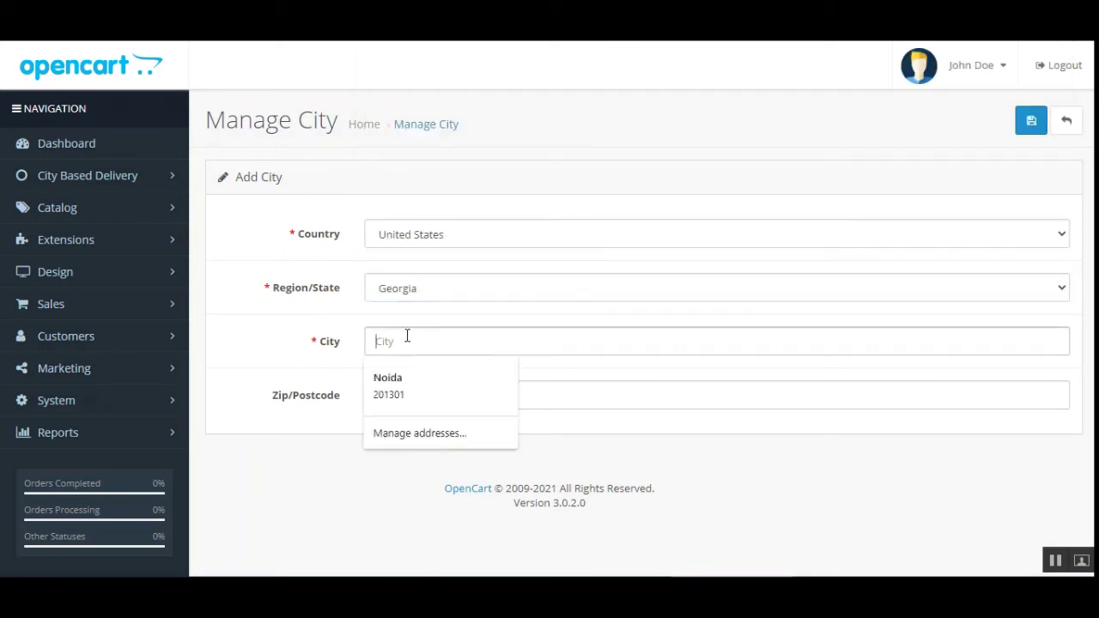
type("Georigia")
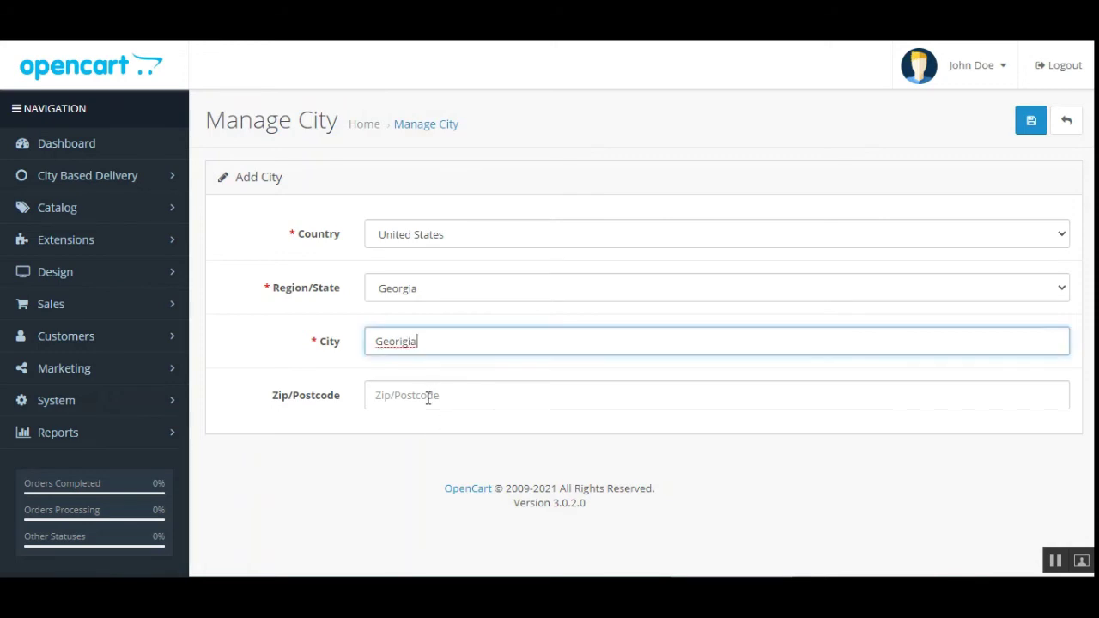
left_click(430, 395)
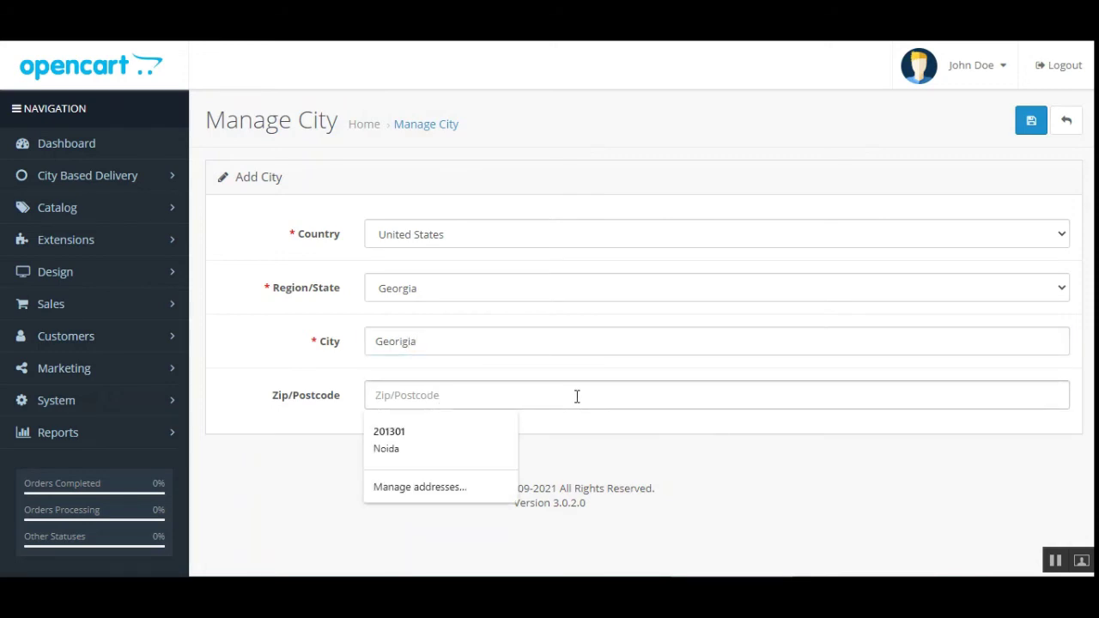
type("60001")
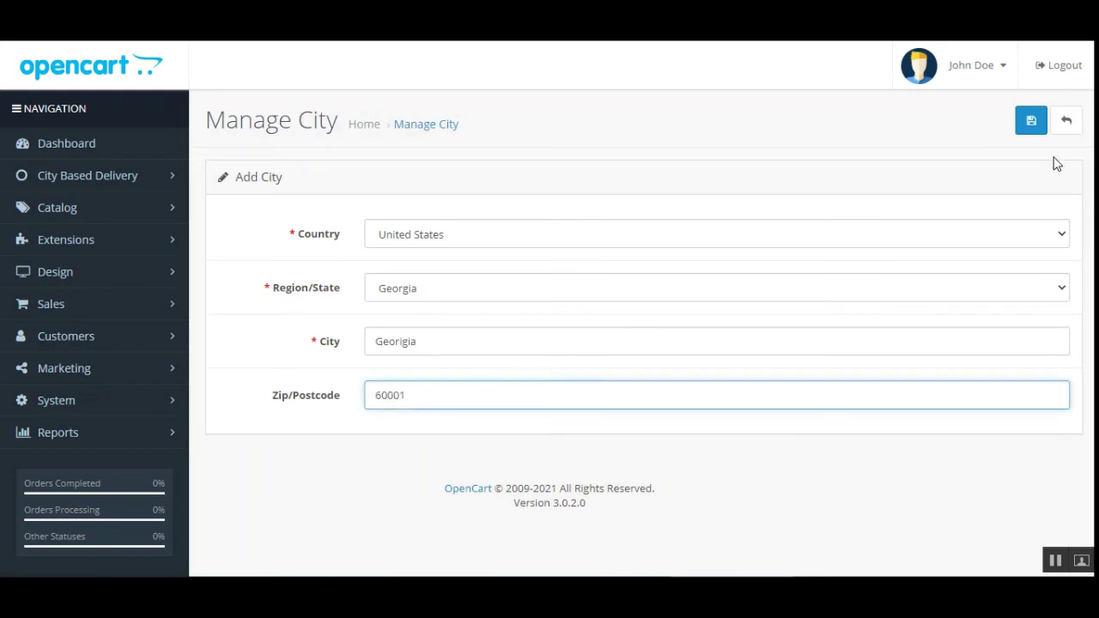
left_click(1031, 123)
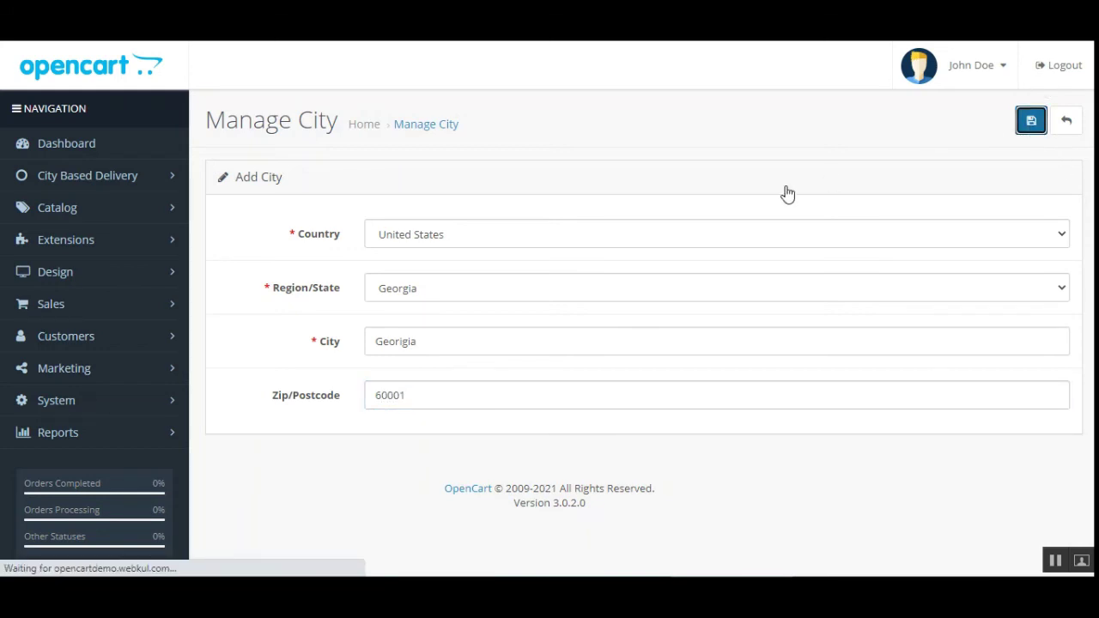
- Examine the confirmation message and the new Georgia entry's country, region, postcode and city in the city list
left_click_drag(292, 181, 547, 174)
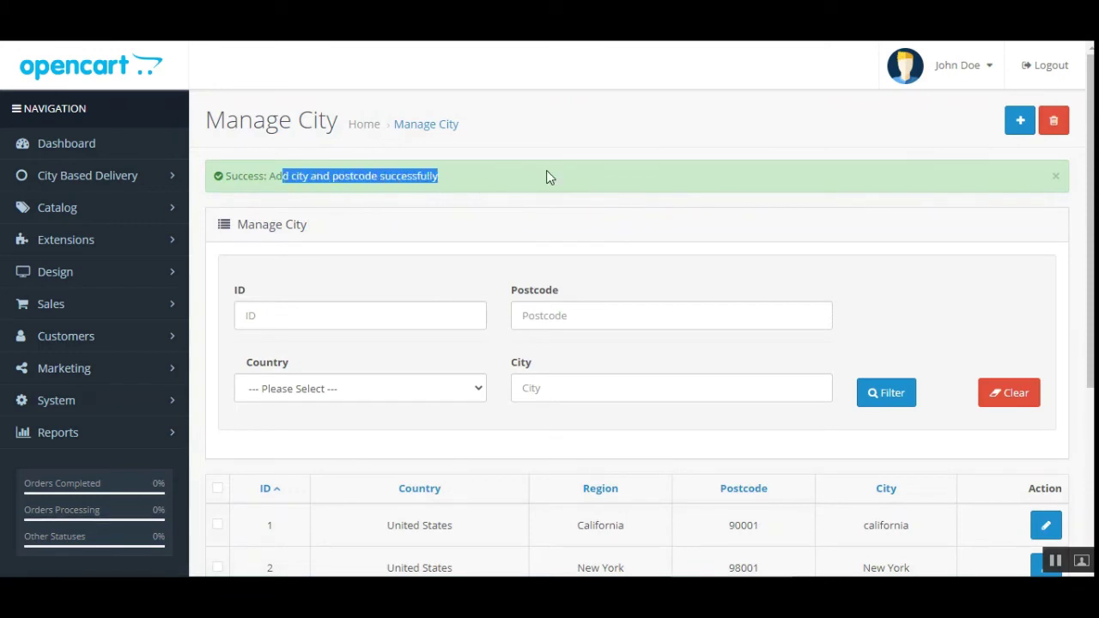
left_click(581, 169)
scroll(584, 172, "down", 1)
scroll(584, 309, "down", 3)
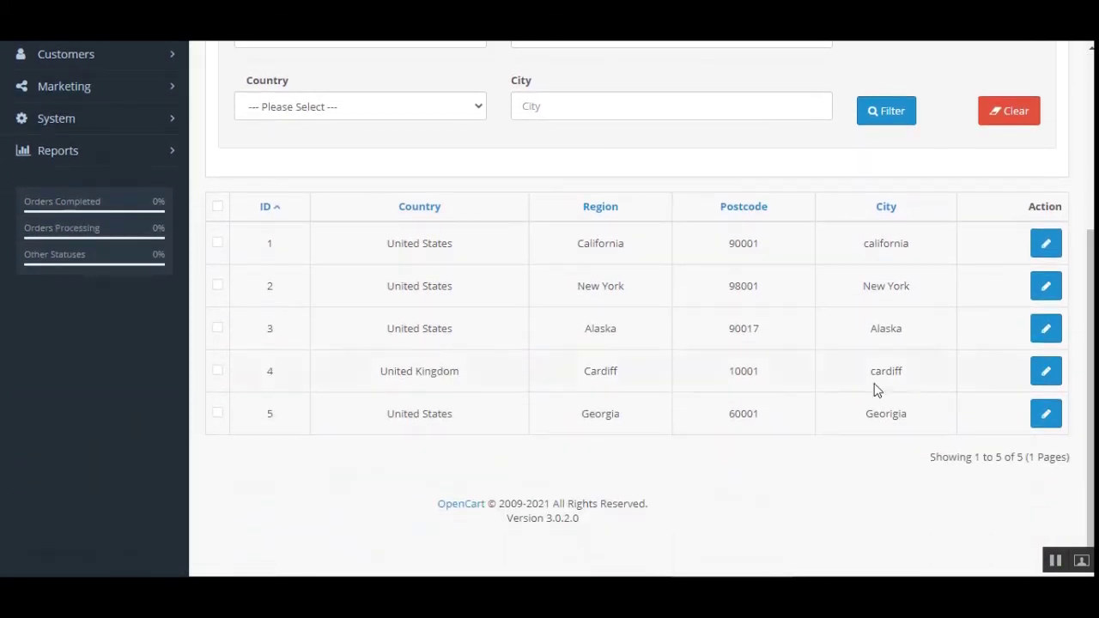
left_click_drag(399, 419, 452, 414)
left_click_drag(596, 415, 619, 414)
left_click_drag(731, 415, 755, 415)
left_click_drag(872, 415, 908, 415)
left_click(865, 478)
scroll(686, 393, "up", 3)
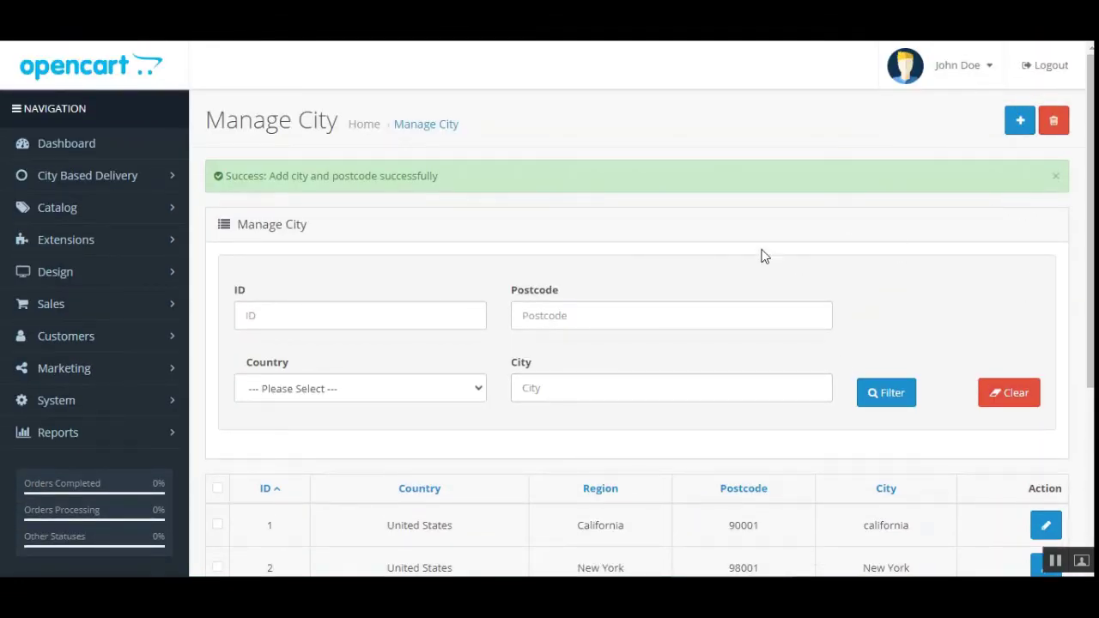
scroll(656, 342, "down", 2)
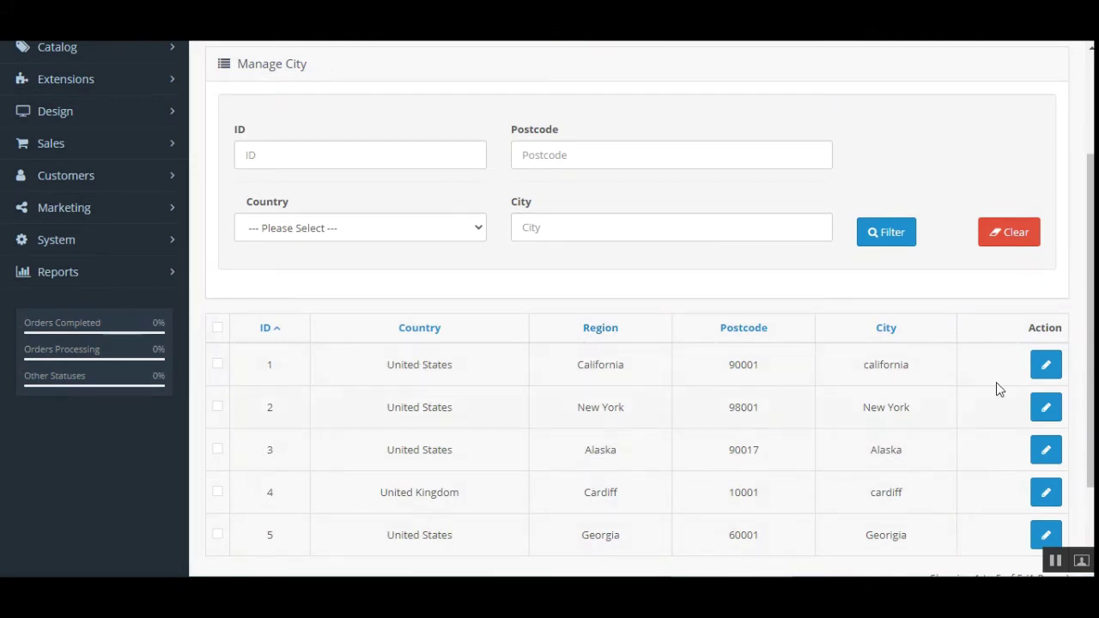
scroll(549, 309, "up", 2)
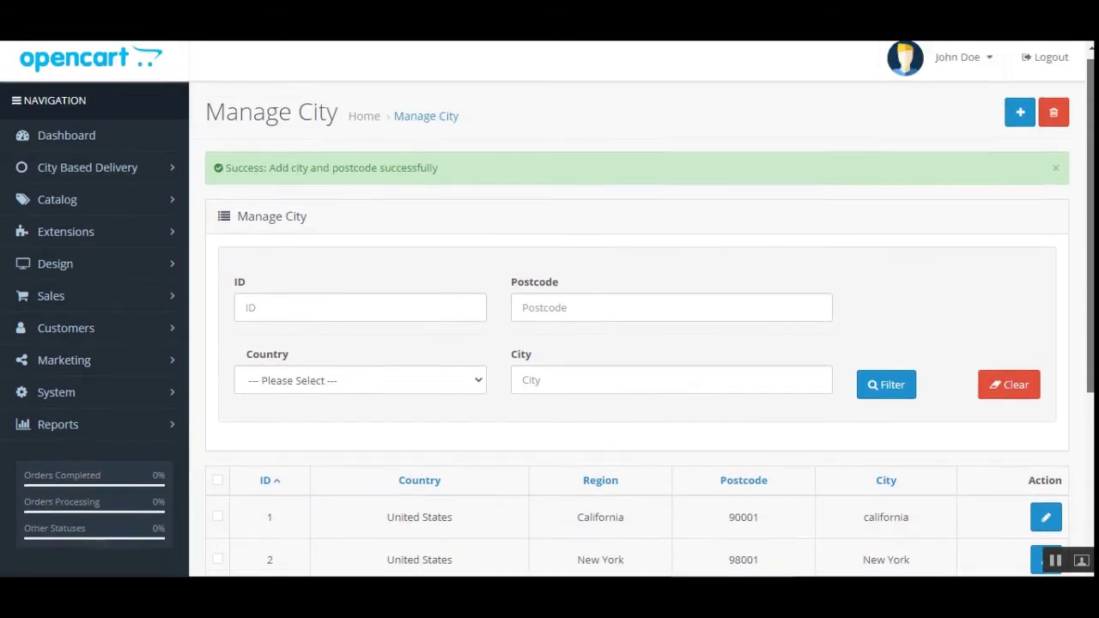
- Open the Manage Product Data page of City Based Delivery and review the listed products with their postcodes, cities and quantities
left_click(97, 174)
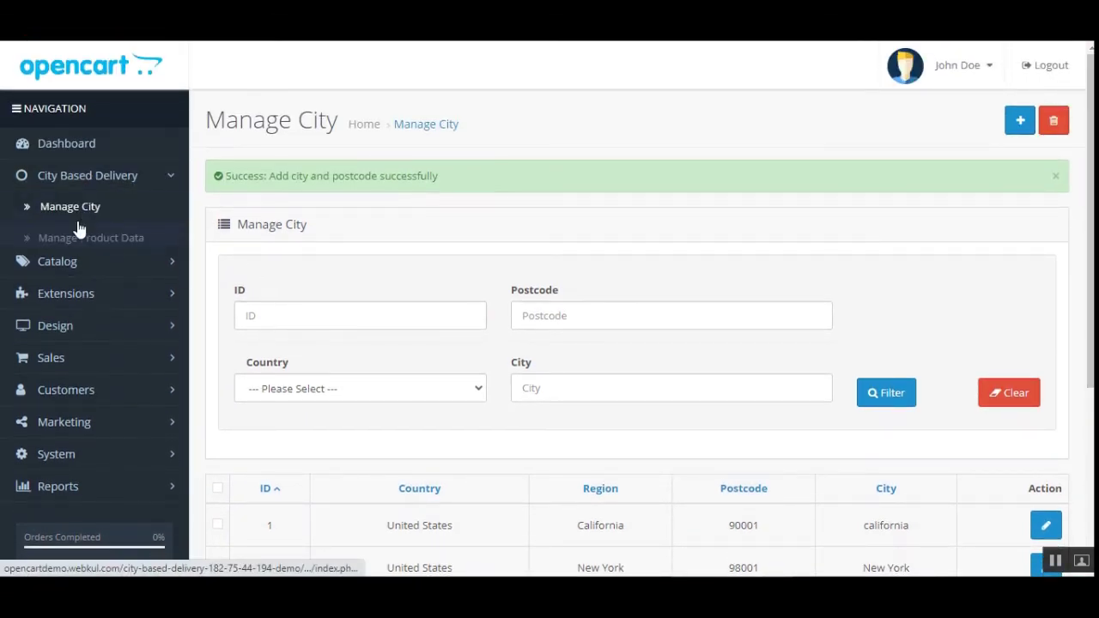
left_click(137, 242)
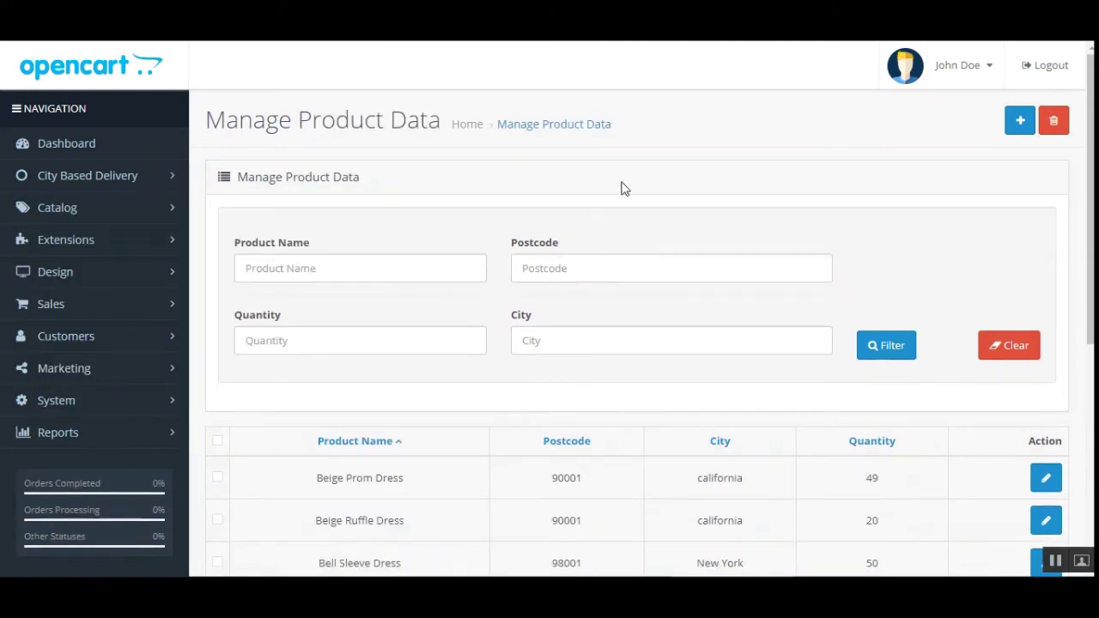
scroll(1032, 184, "down", 3)
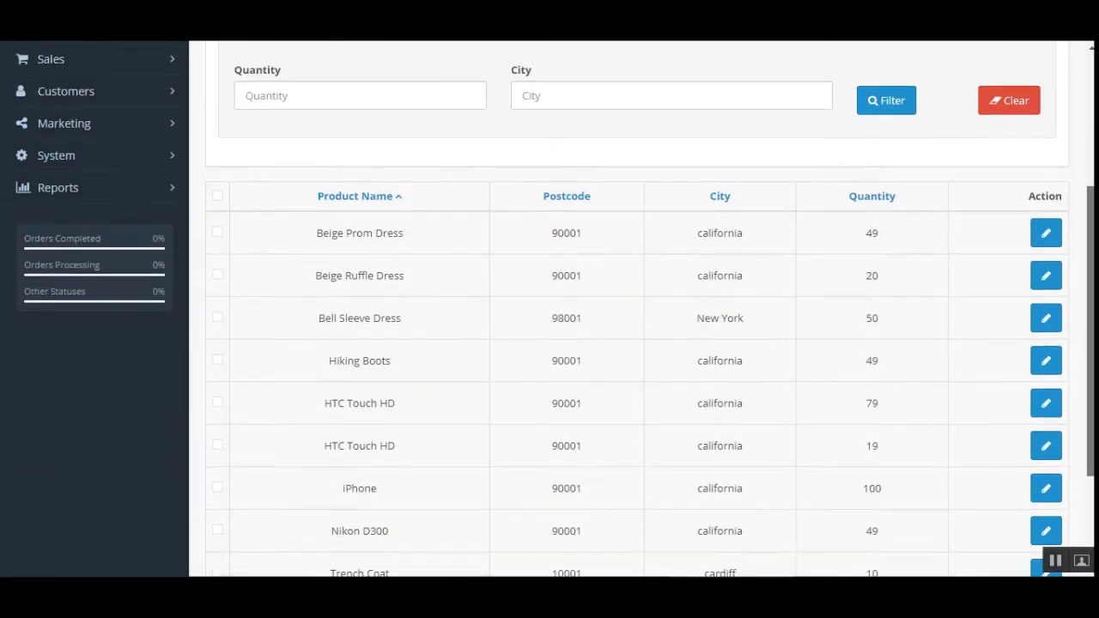
scroll(550, 343, "down", 1)
scroll(364, 555, "up", 1)
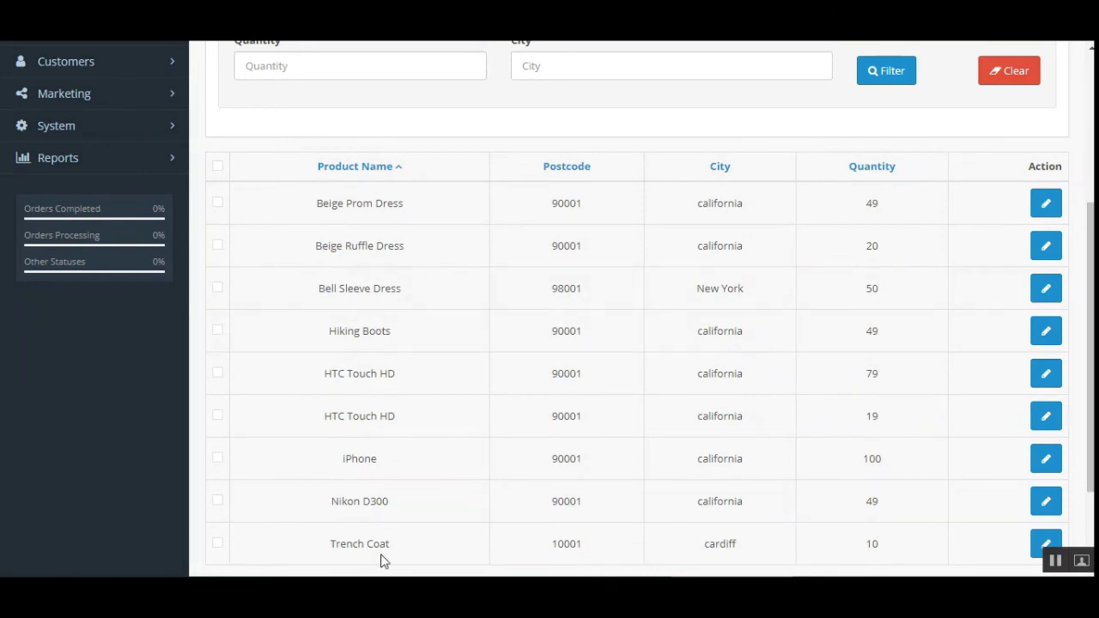
scroll(395, 281, "up", 1)
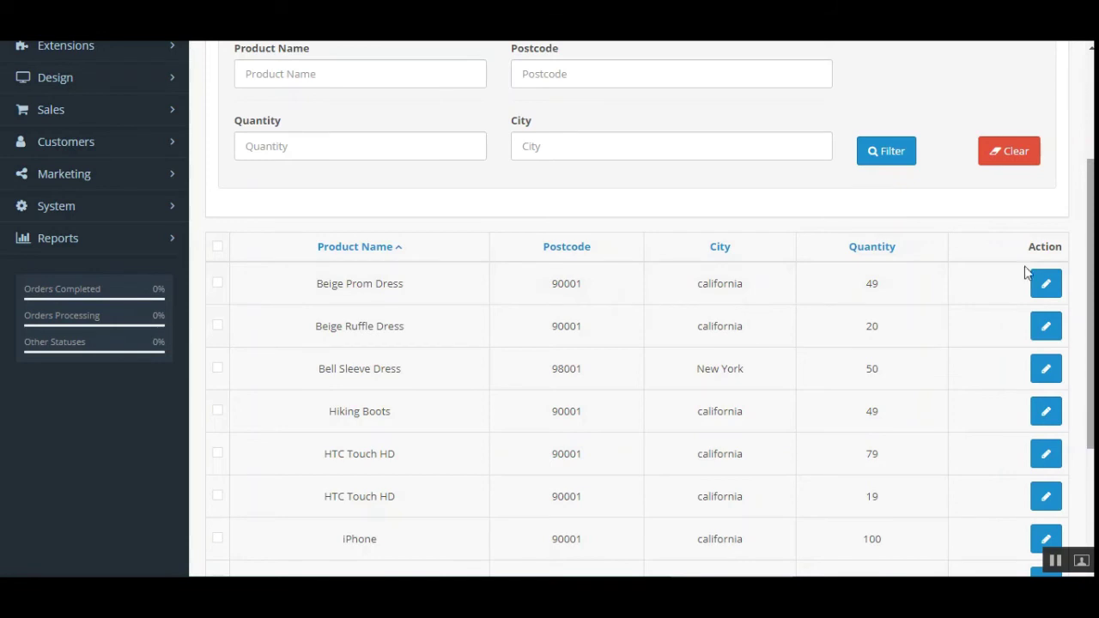
scroll(1033, 369, "up", 3)
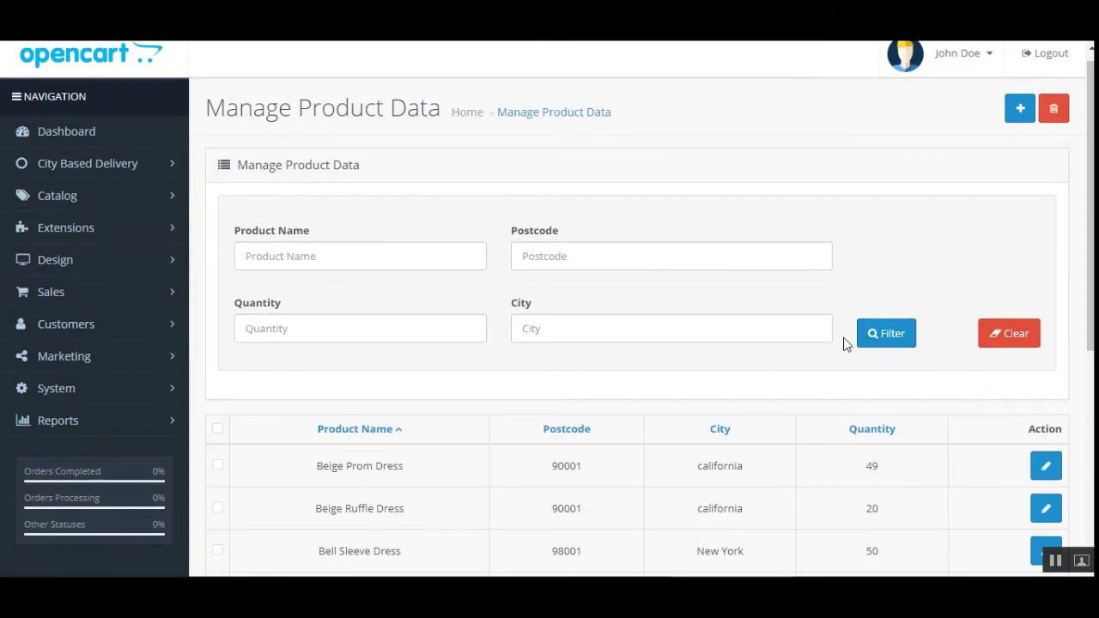
- Filter the product data list by the city cardiff
left_click(280, 256)
left_click(562, 270)
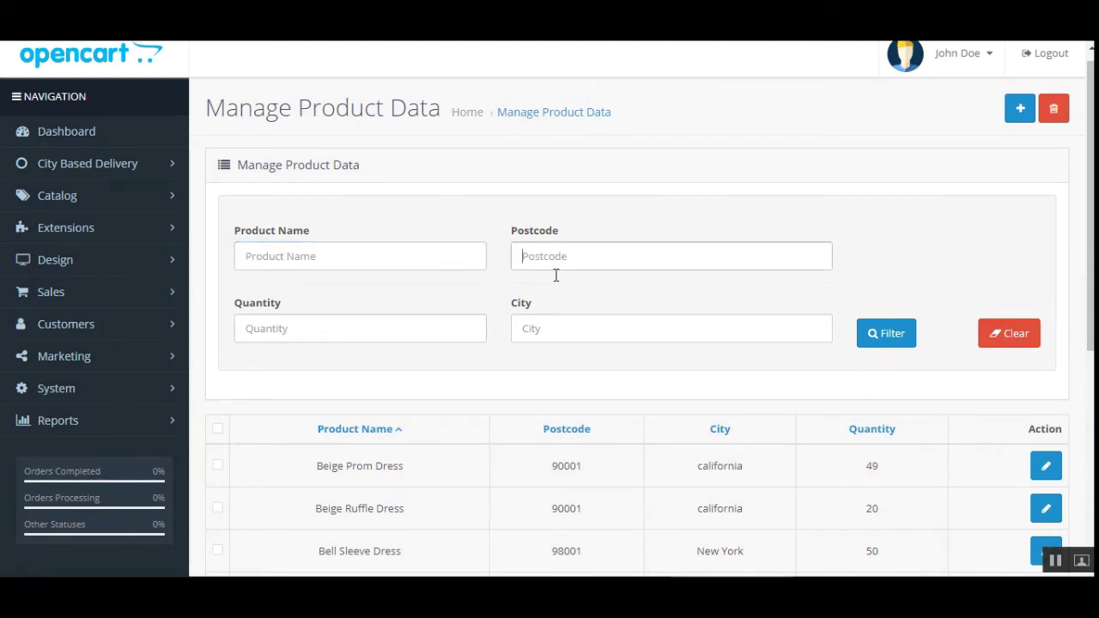
left_click(328, 334)
left_click(460, 338)
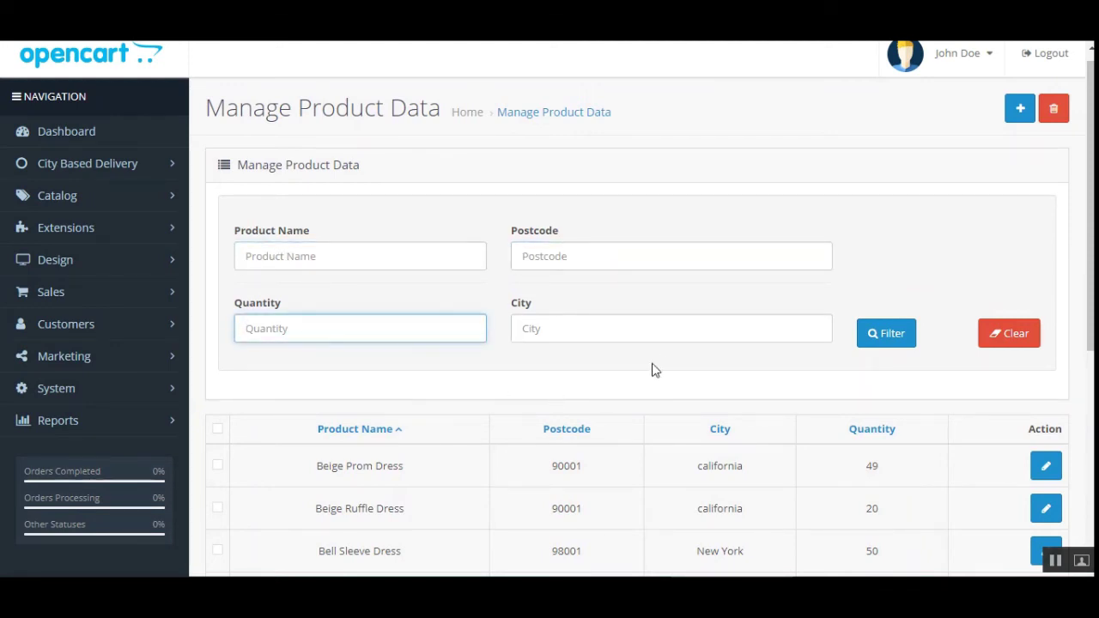
left_click(569, 329)
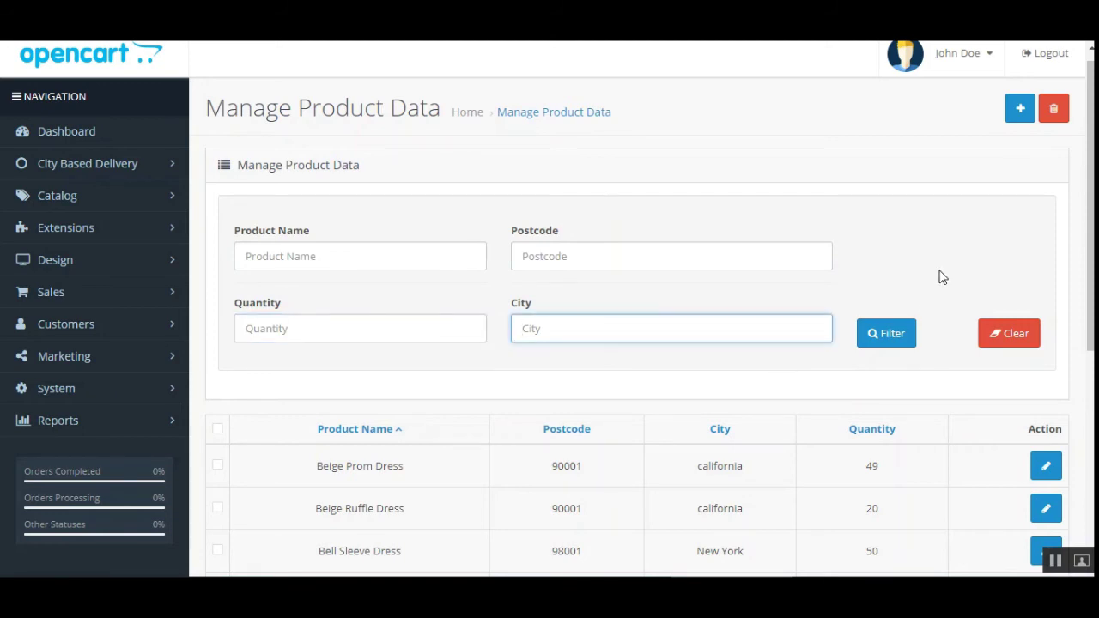
scroll(703, 425, "down", 5)
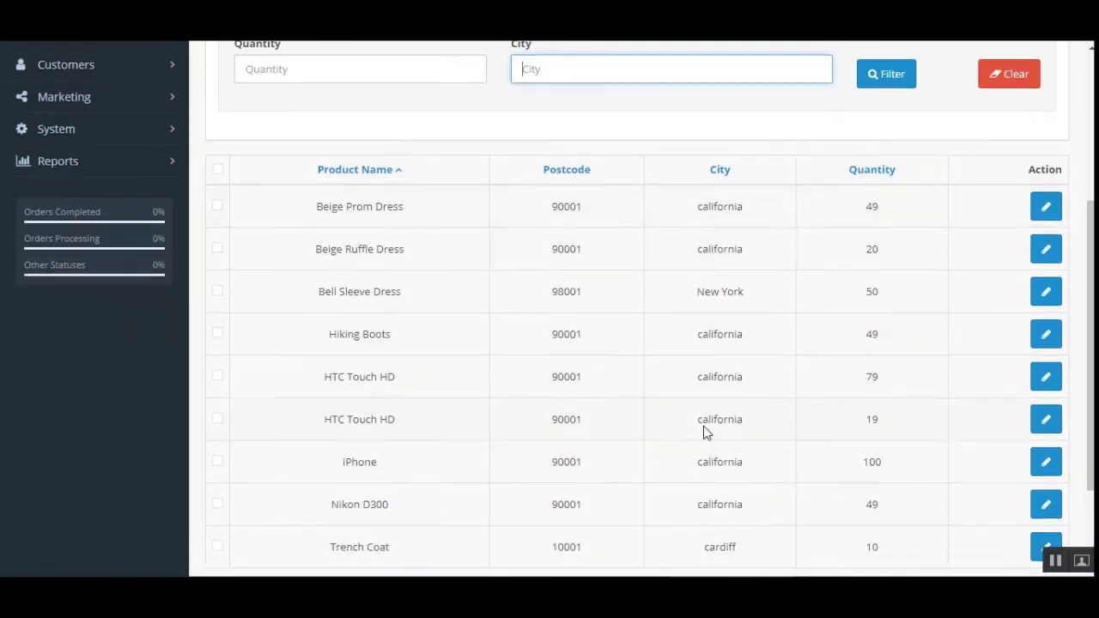
scroll(697, 432, "up", 3)
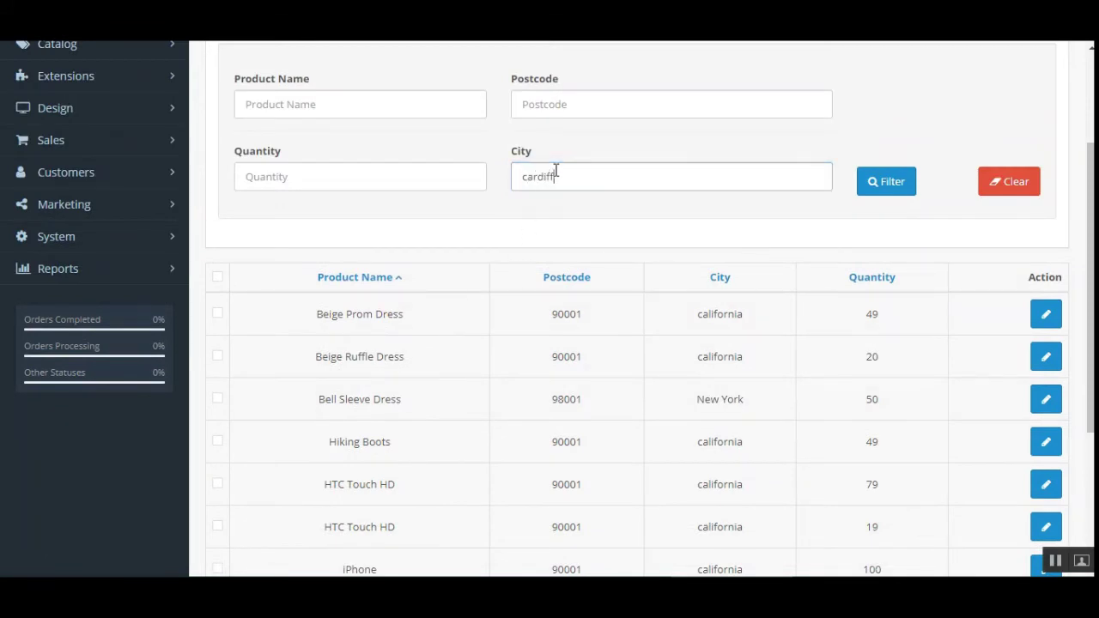
left_click(886, 181)
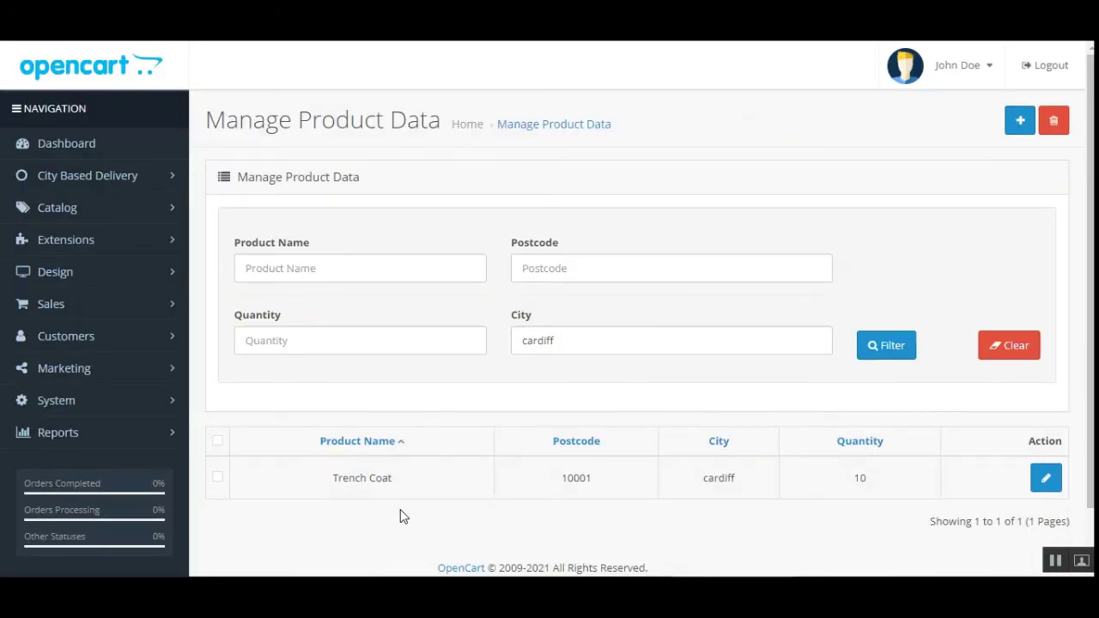
- Examine the product name, postcode, city and quantity of the filtered Trench Coat row
left_click_drag(344, 485, 391, 481)
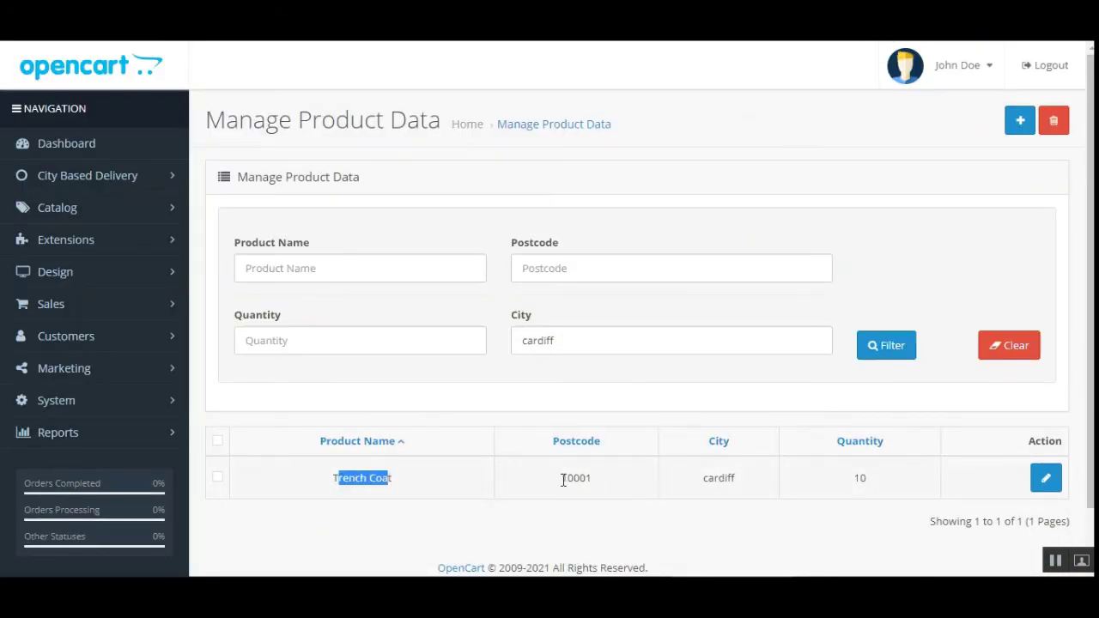
left_click_drag(562, 480, 610, 486)
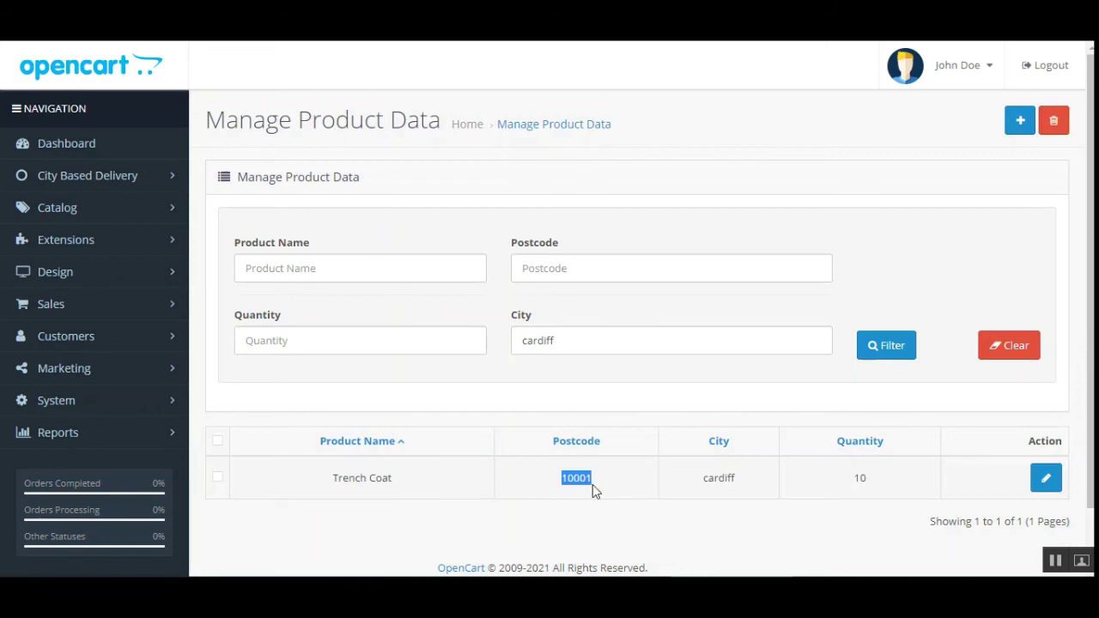
left_click_drag(707, 479, 727, 479)
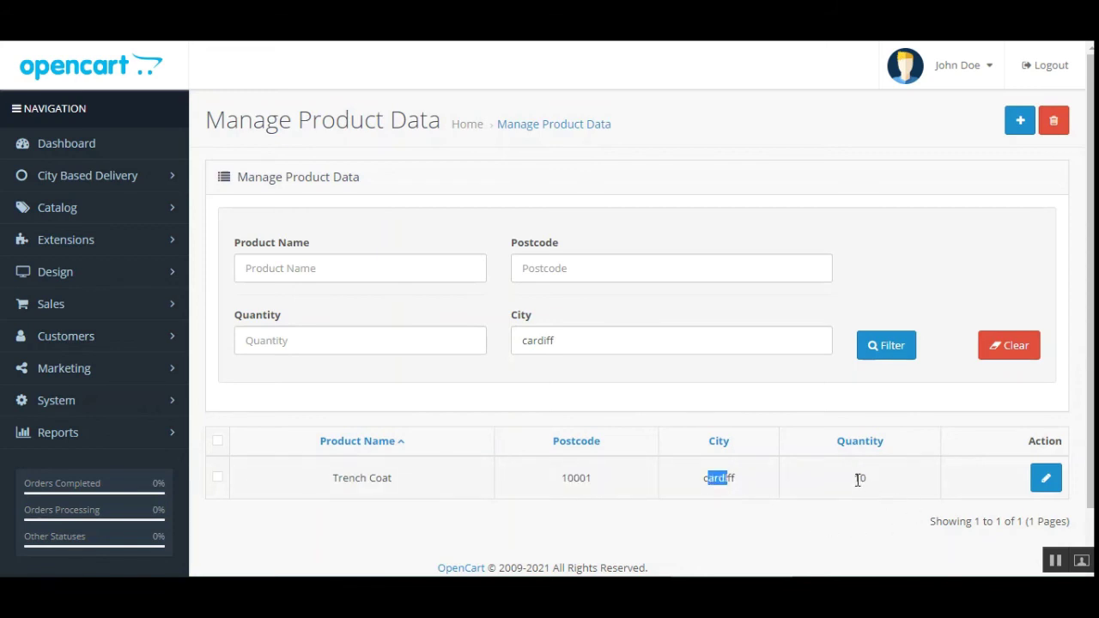
left_click(858, 477)
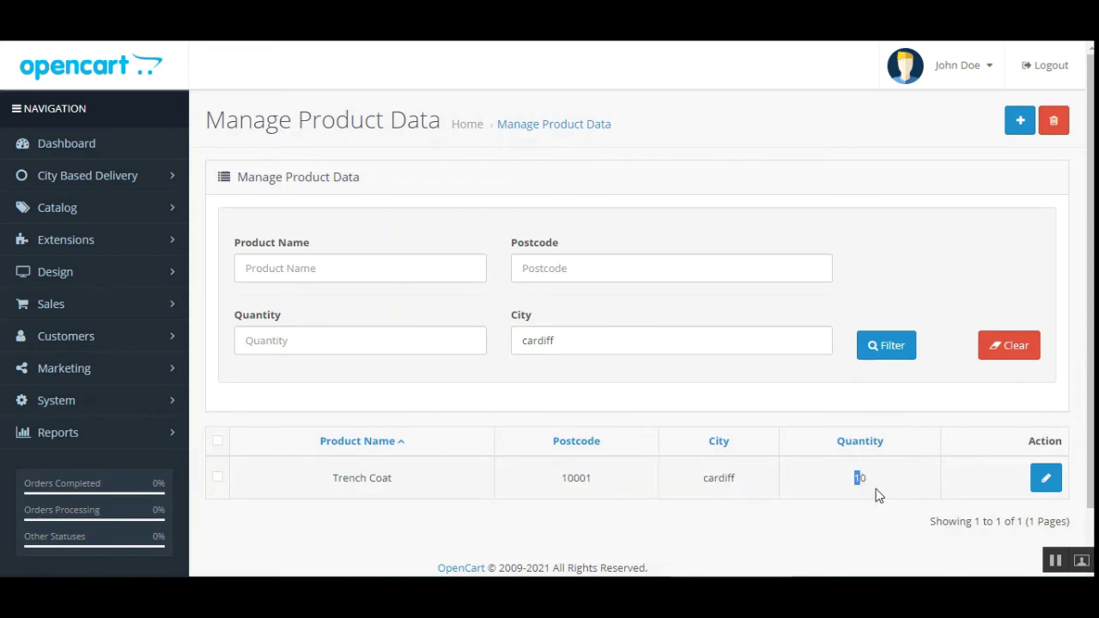
- Open the Trench Coat entry for editing and reselect Trench Coat as its product
left_click(1046, 478)
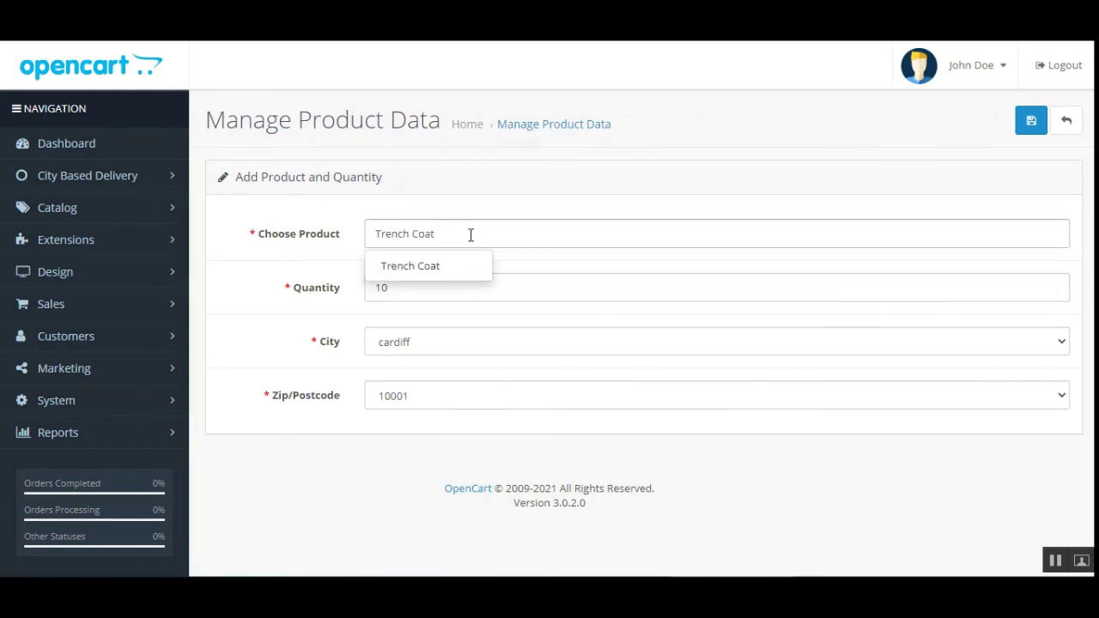
left_click_drag(470, 235, 302, 237)
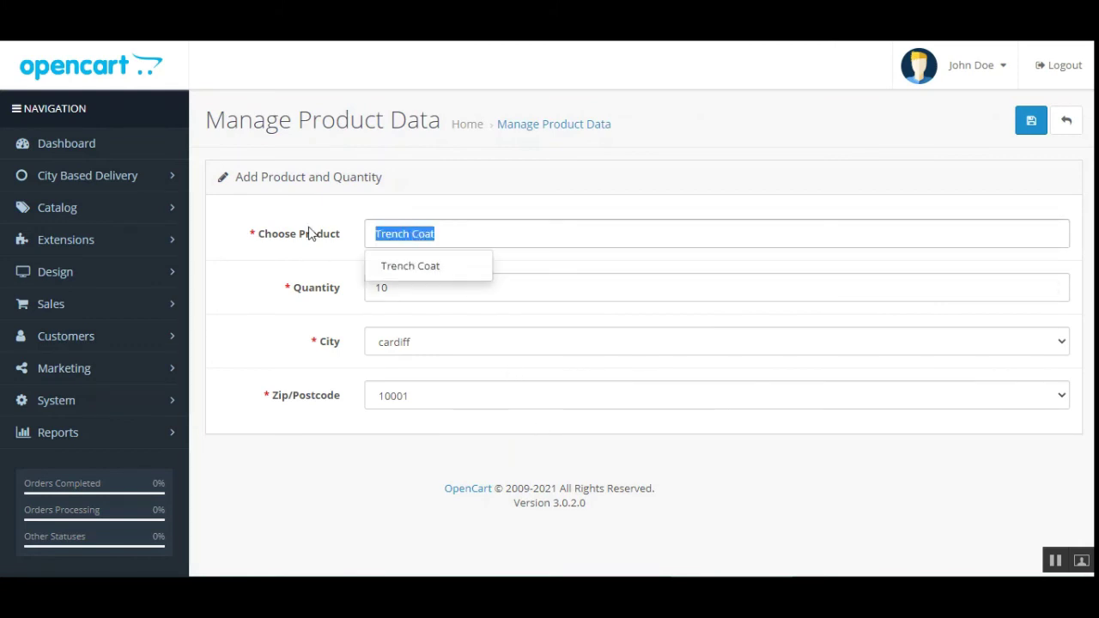
type("ts")
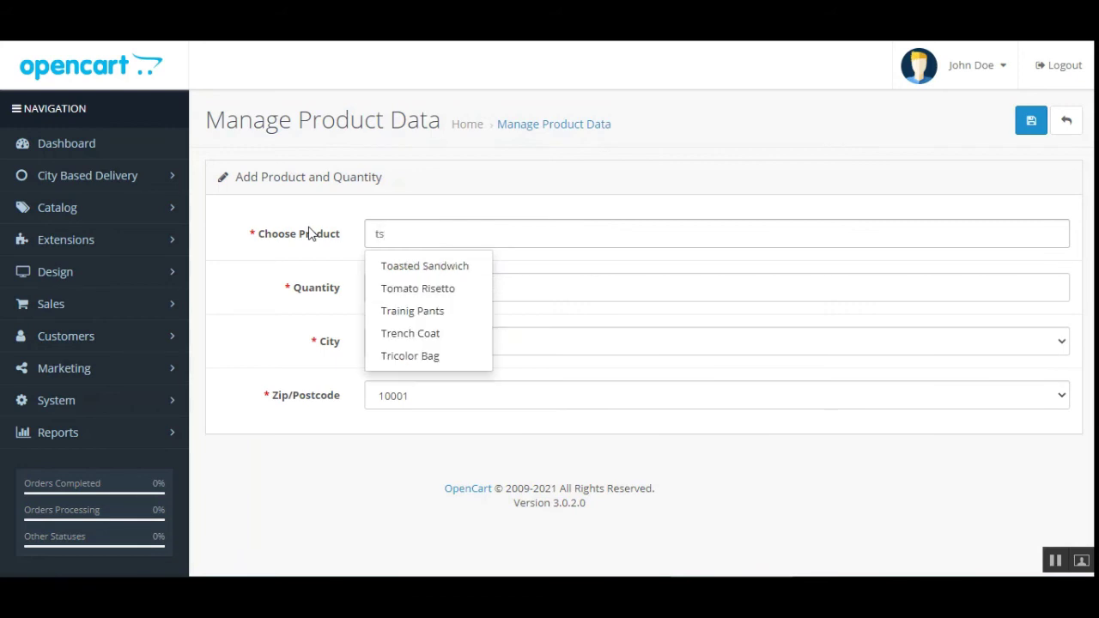
key("BackSpace")
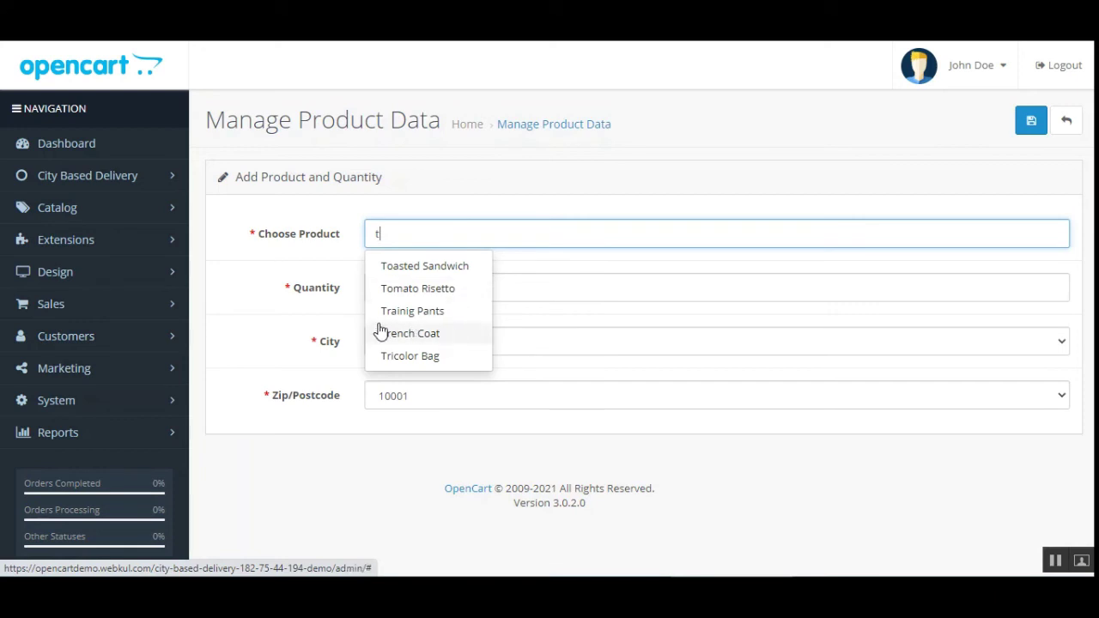
left_click(445, 335)
- Set the Trench Coat quantity to 12, check the city and zip/postcode options, and return to the list without saving
left_click(441, 288)
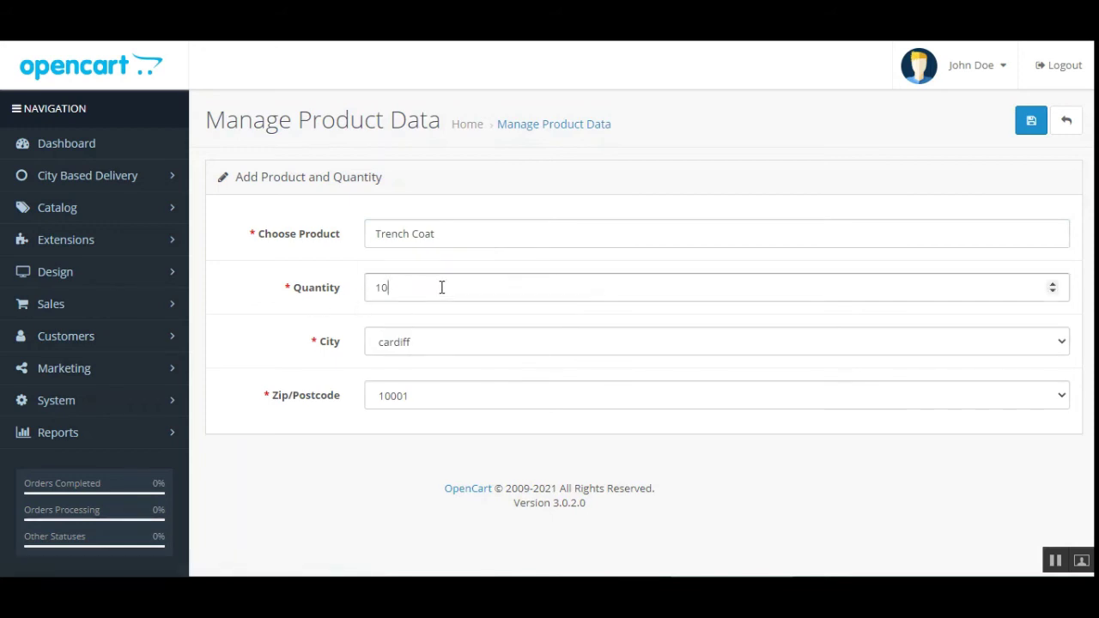
left_click(439, 340)
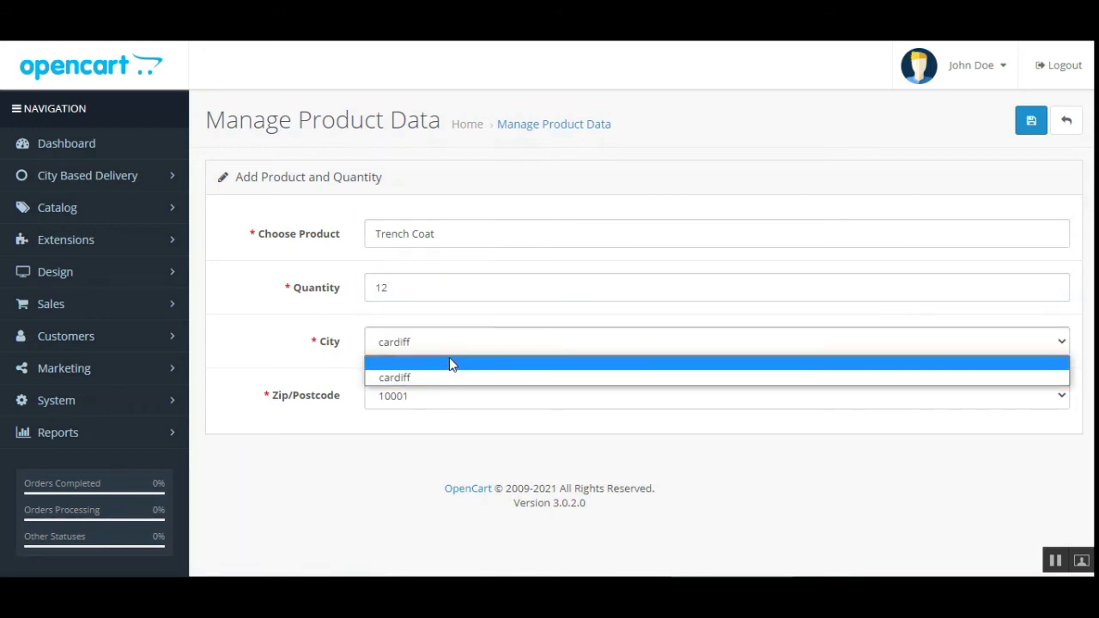
left_click(366, 377)
left_click(448, 407)
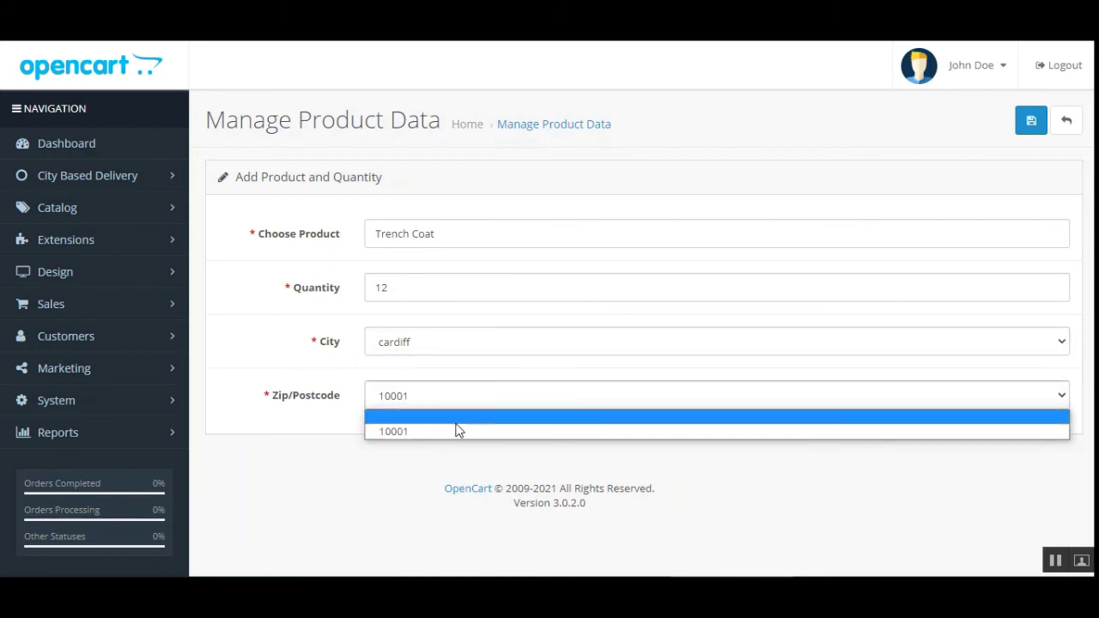
left_click(352, 478)
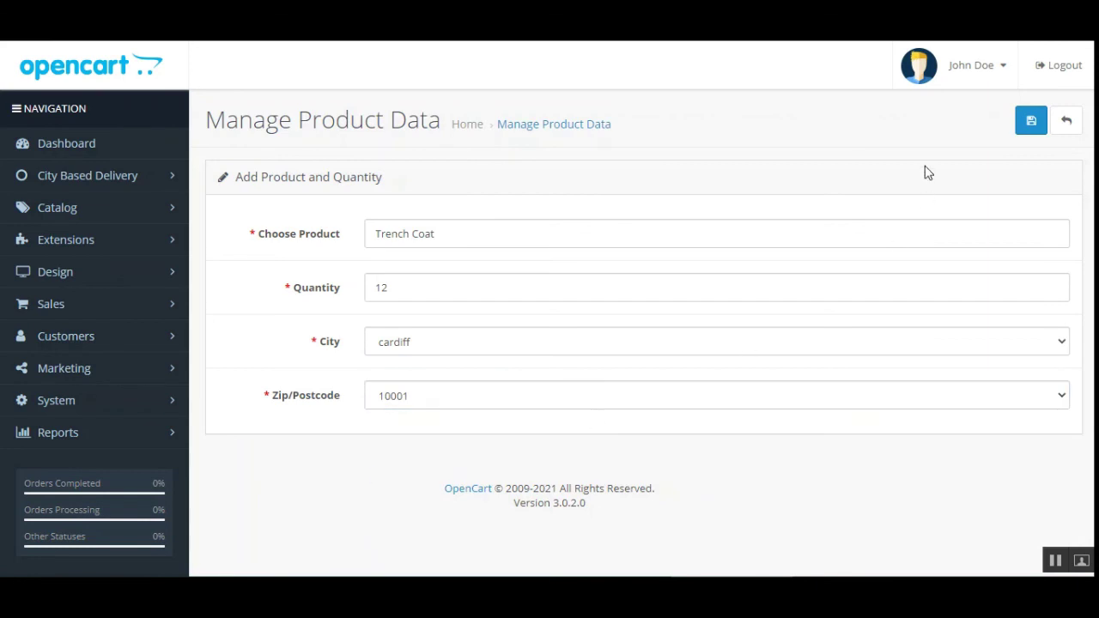
left_click(1069, 121)
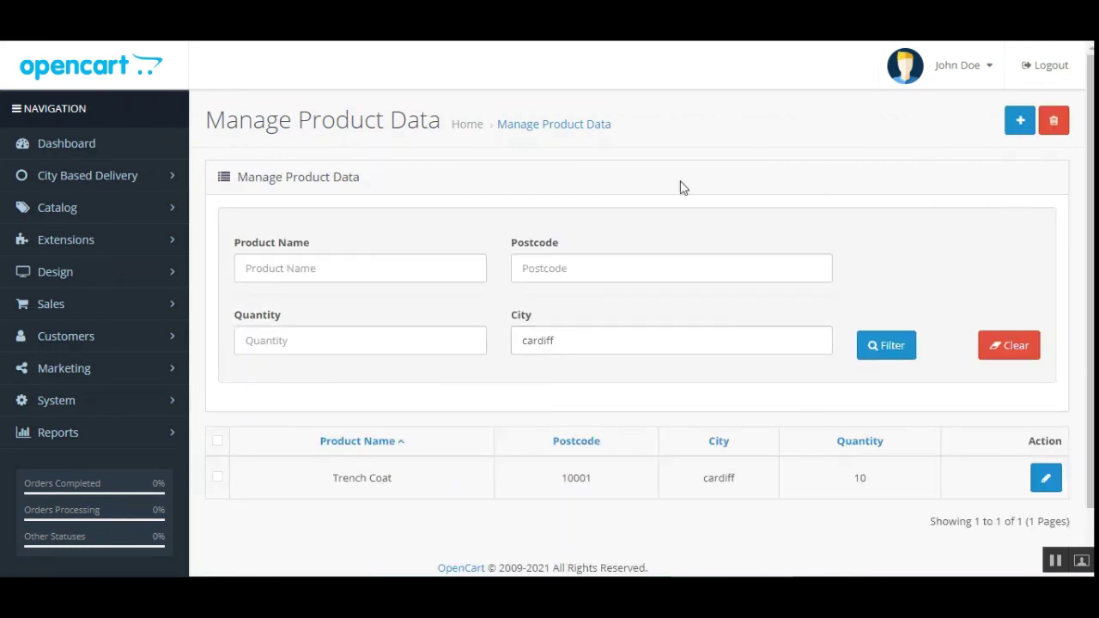
- Start a new product data entry and choose Beige Prom Dress as the product
left_click(1022, 122)
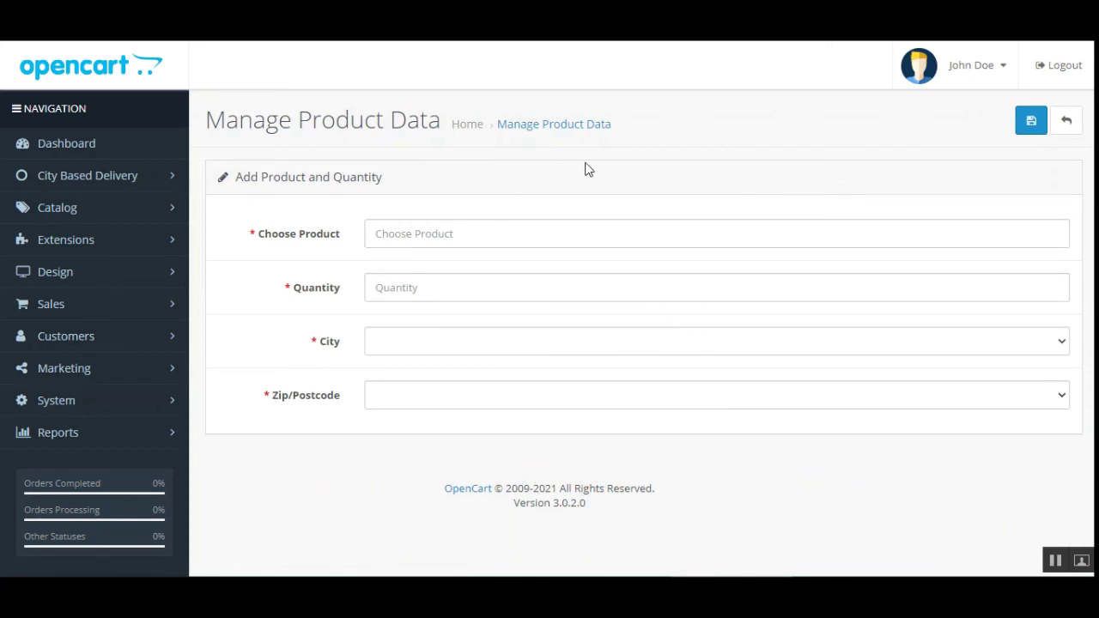
left_click(515, 234)
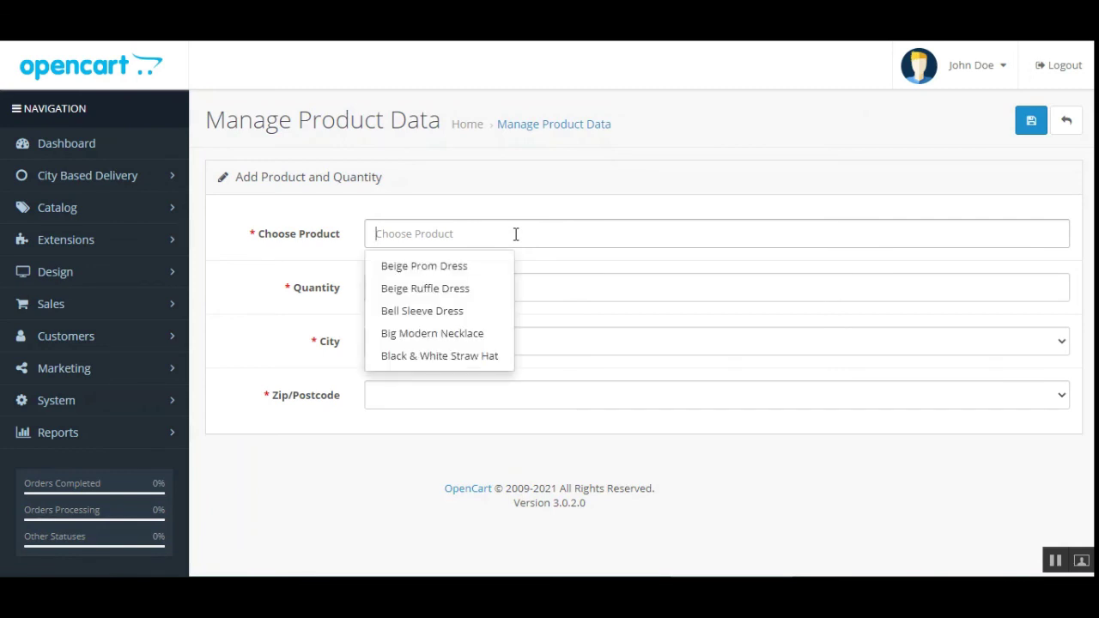
type("shoe")
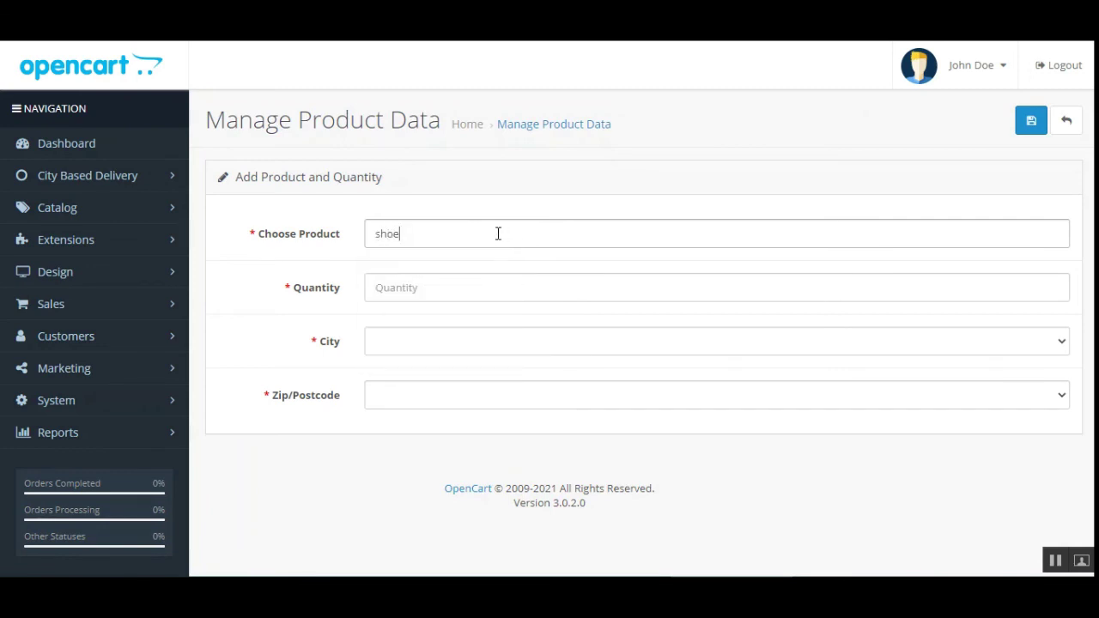
left_click(355, 233)
type("b")
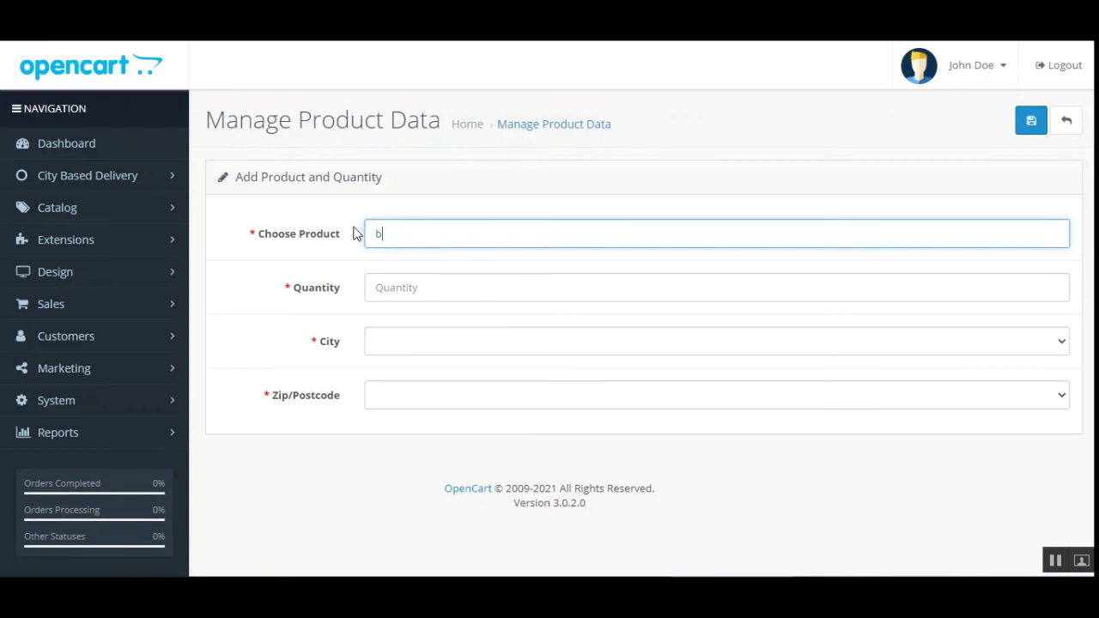
type("eige")
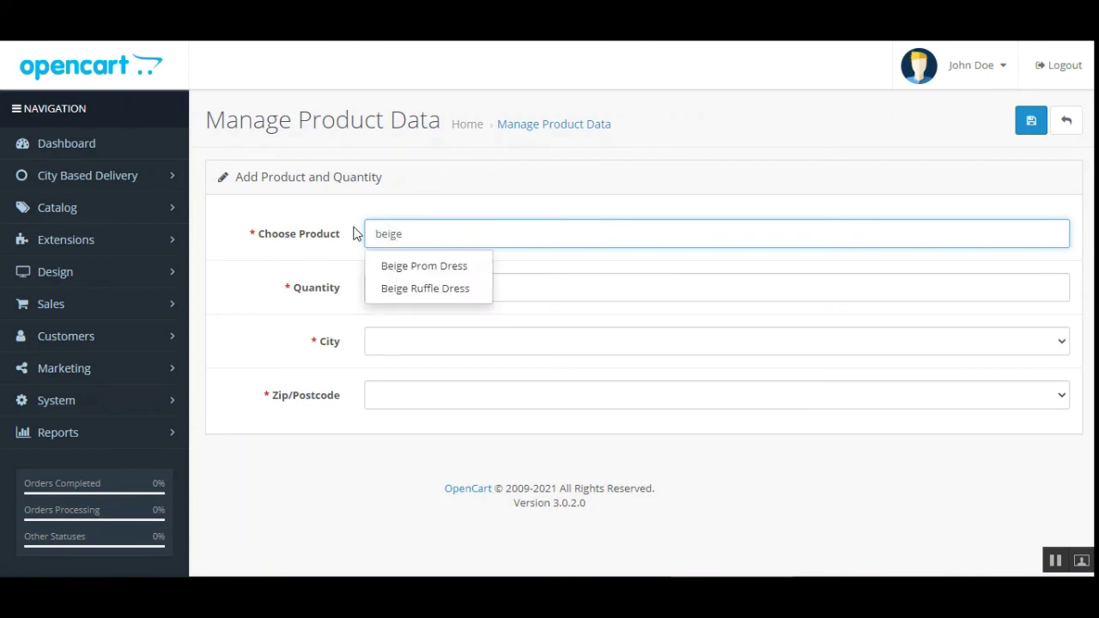
left_click(450, 267)
- Set the new entry's quantity to 60, the city to Georigia and the zip/postcode to 60001
left_click(404, 291)
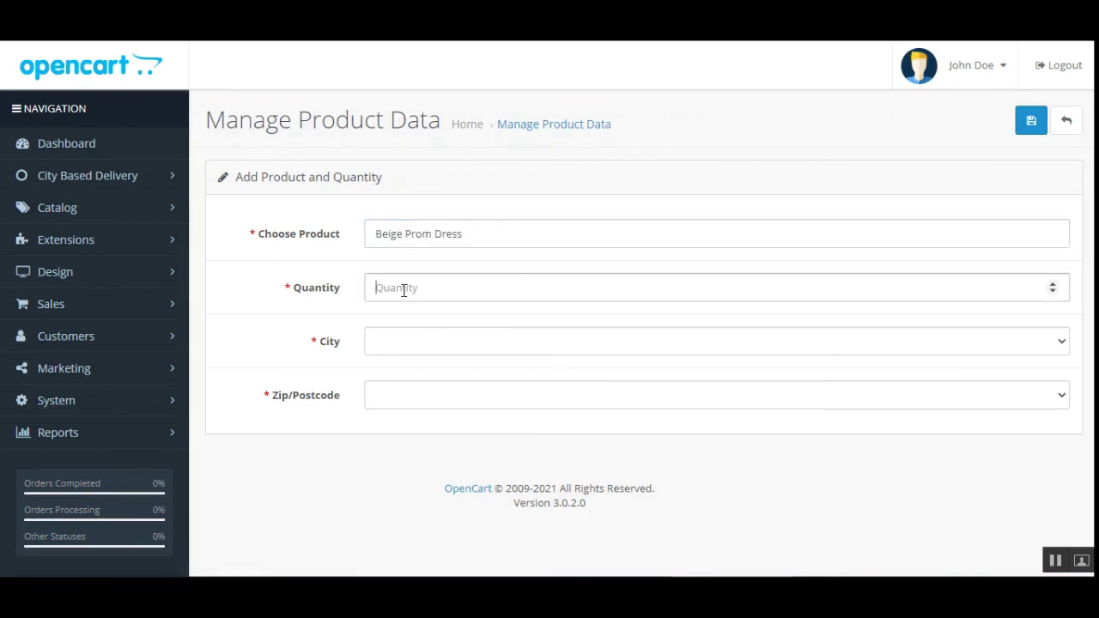
type("60")
left_click(393, 344)
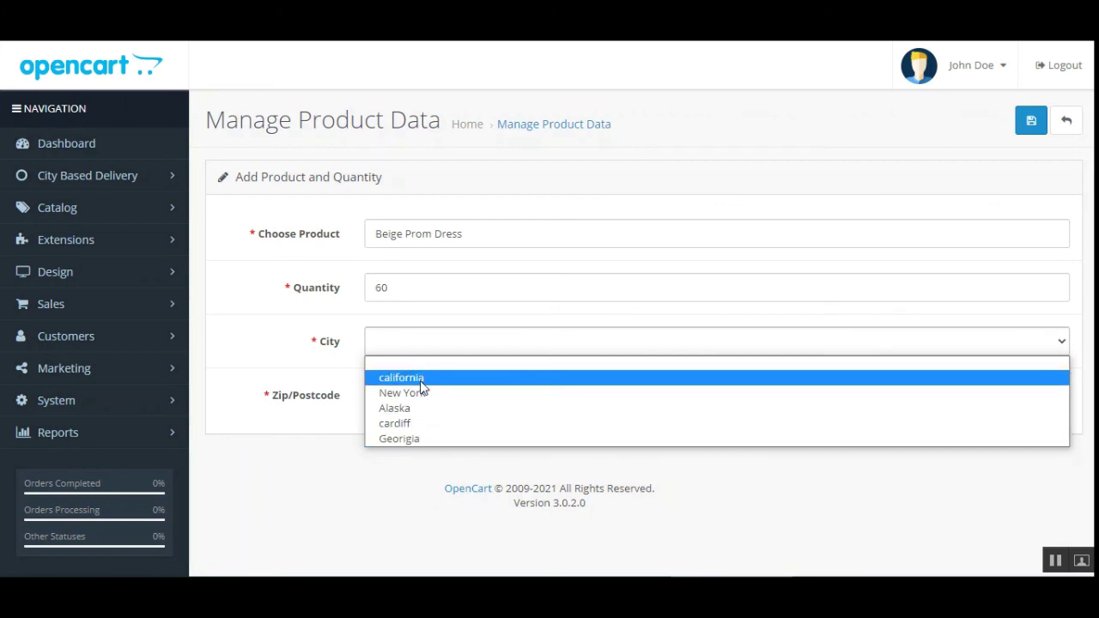
left_click(419, 436)
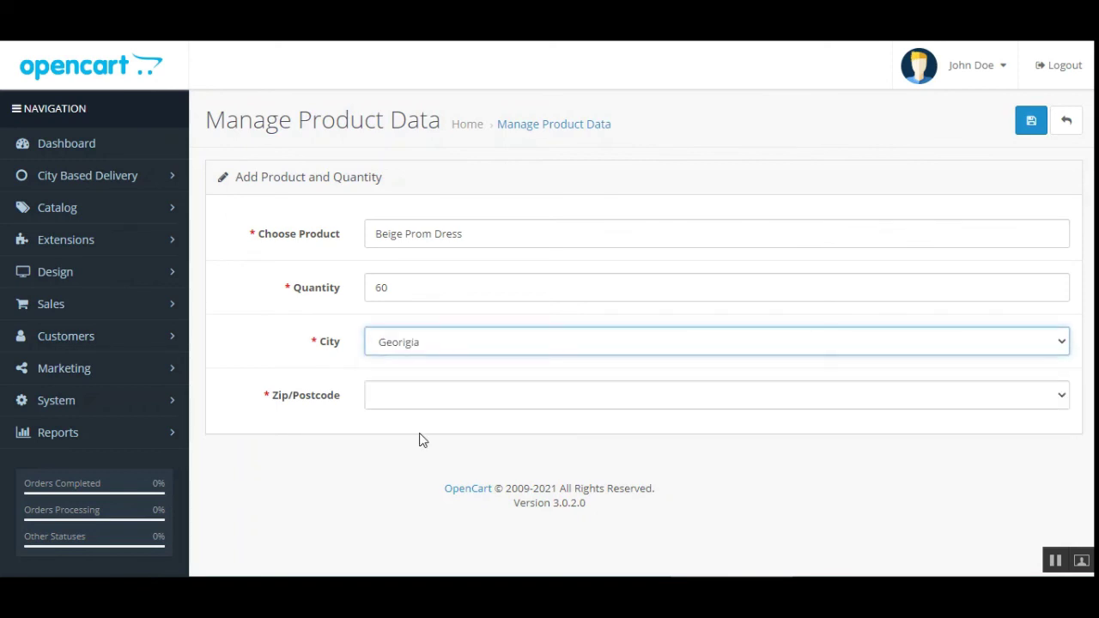
left_click(393, 398)
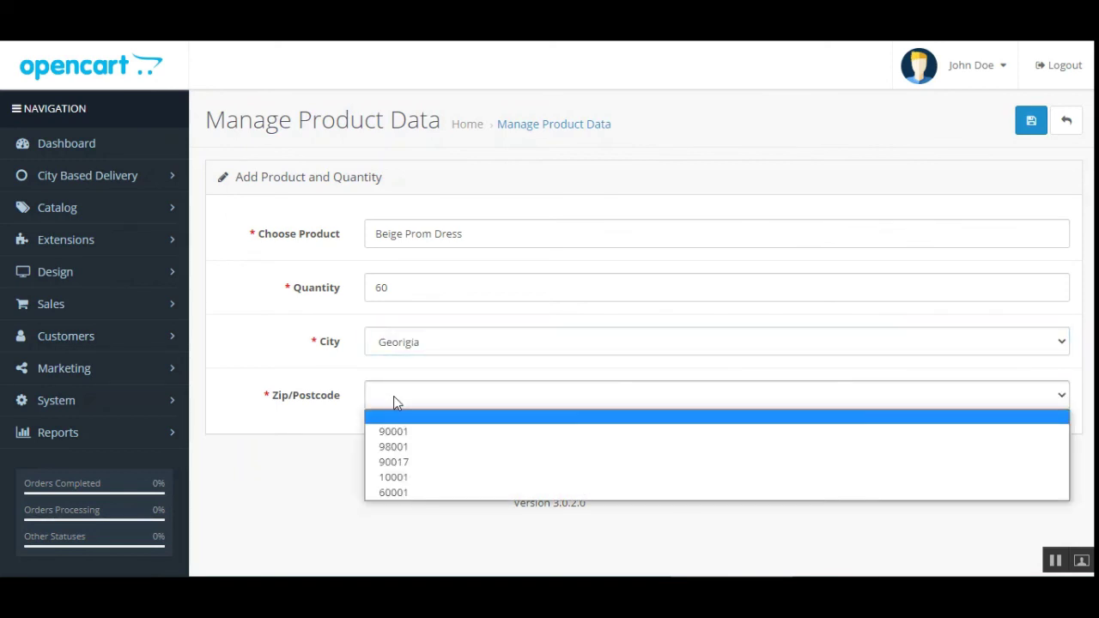
left_click(393, 492)
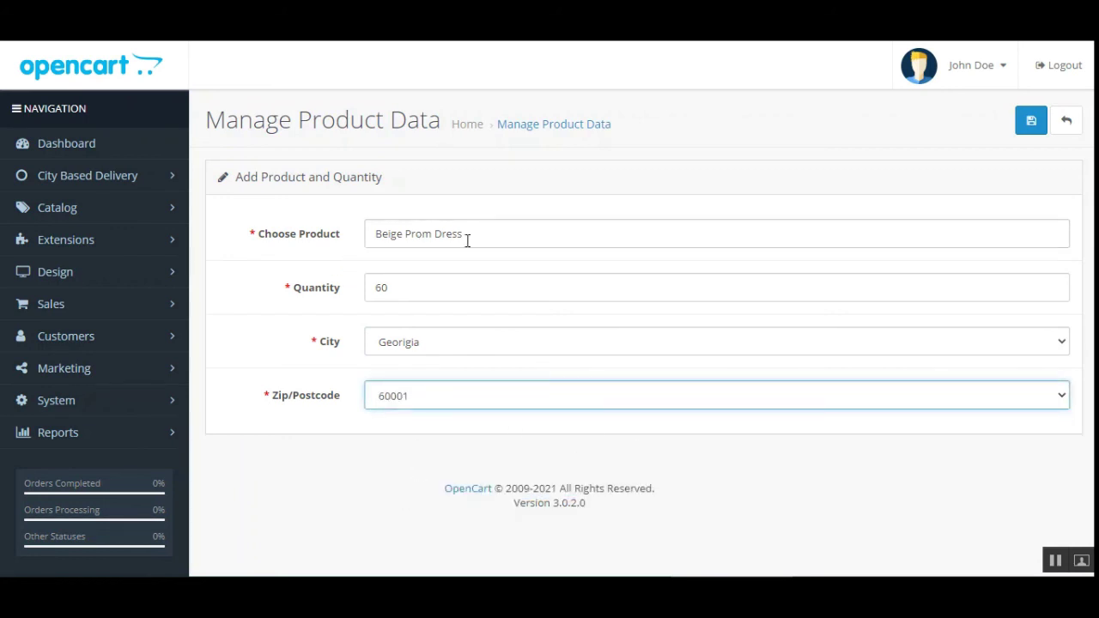
- Save the new product data entry and apply postcode 60001 as the storefront's delivery location to check the City Based Delivery products
left_click(1034, 126)
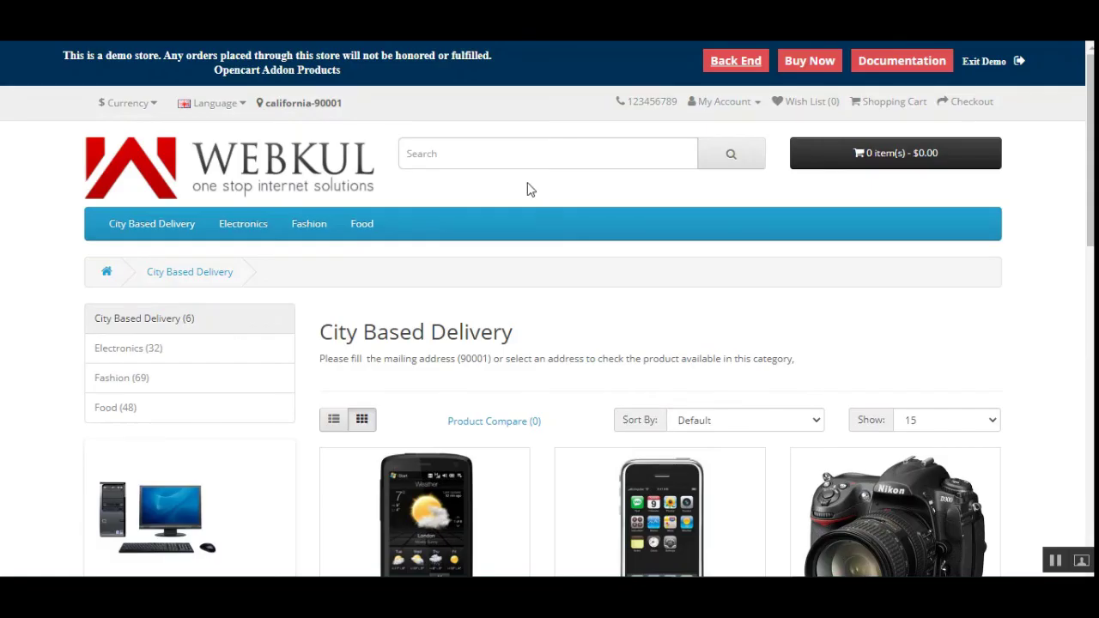
left_click(279, 104)
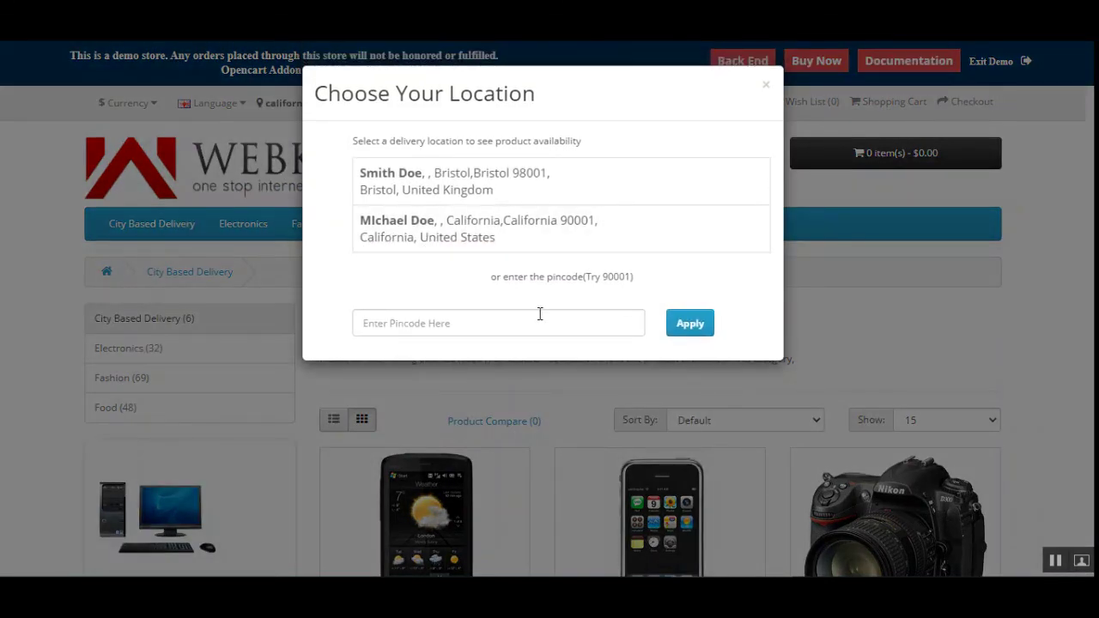
left_click(556, 320)
type("600")
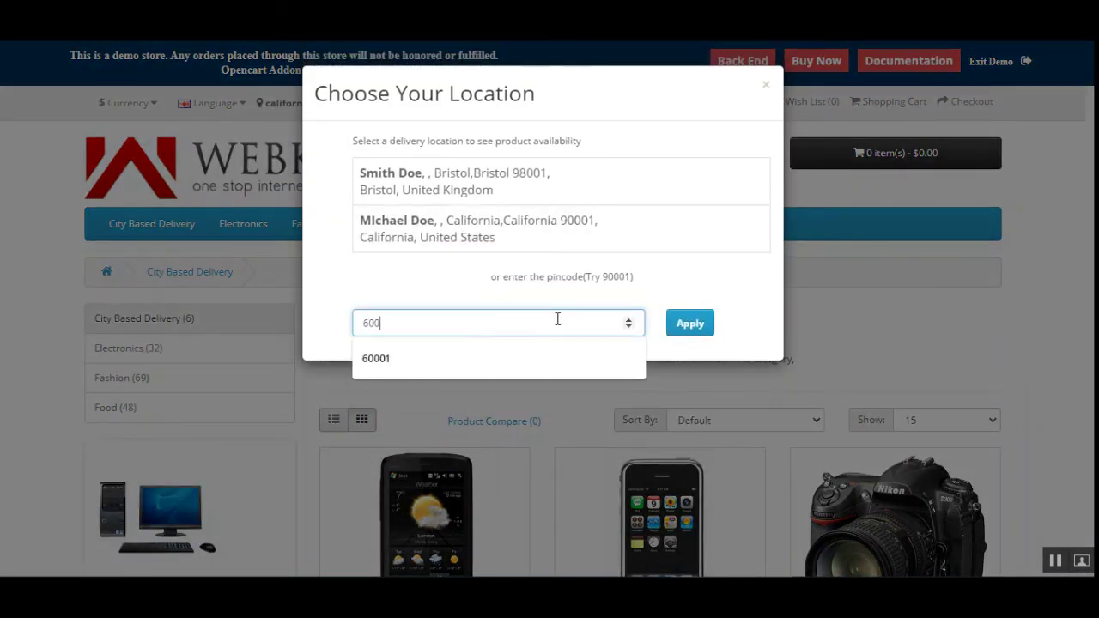
type("01")
left_click(682, 330)
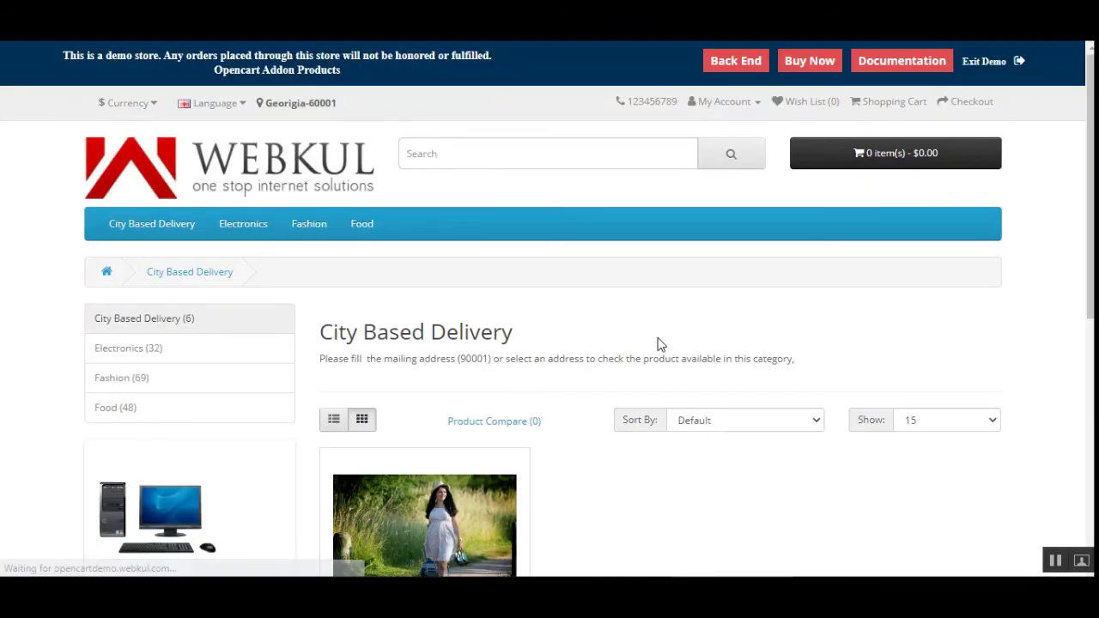
scroll(1044, 390, "down", 3)
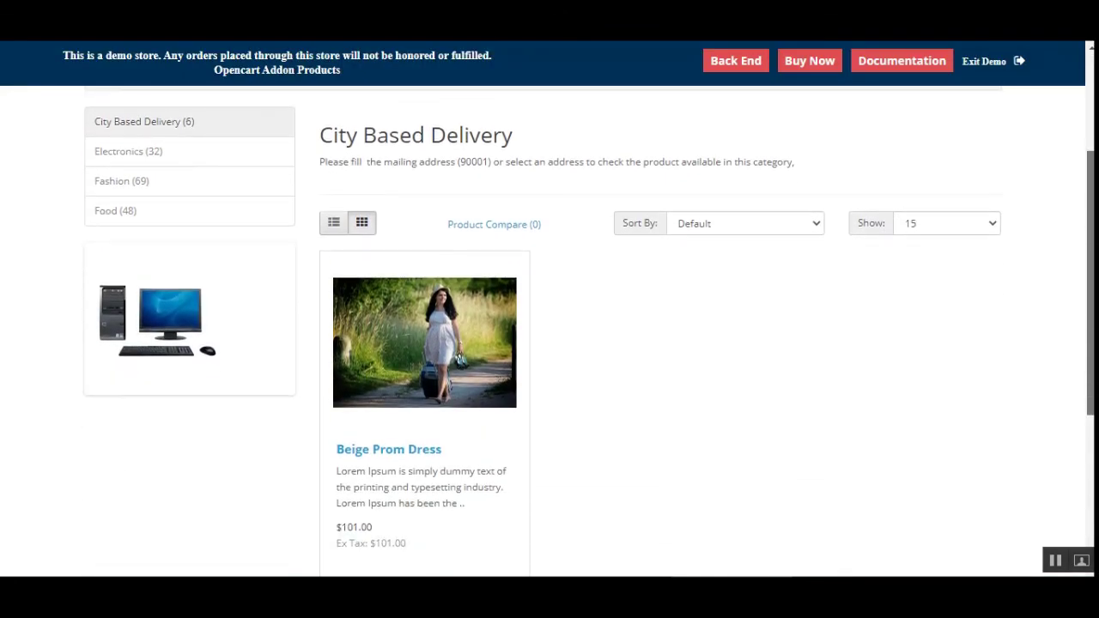
scroll(652, 412, "up", 3)
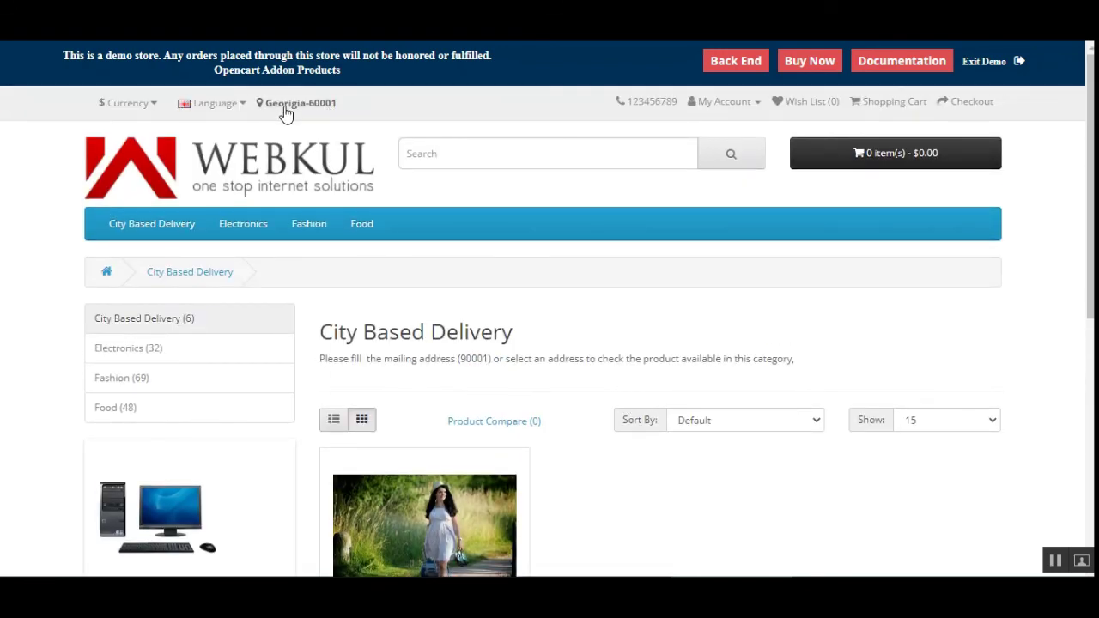
scroll(562, 408, "down", 2)
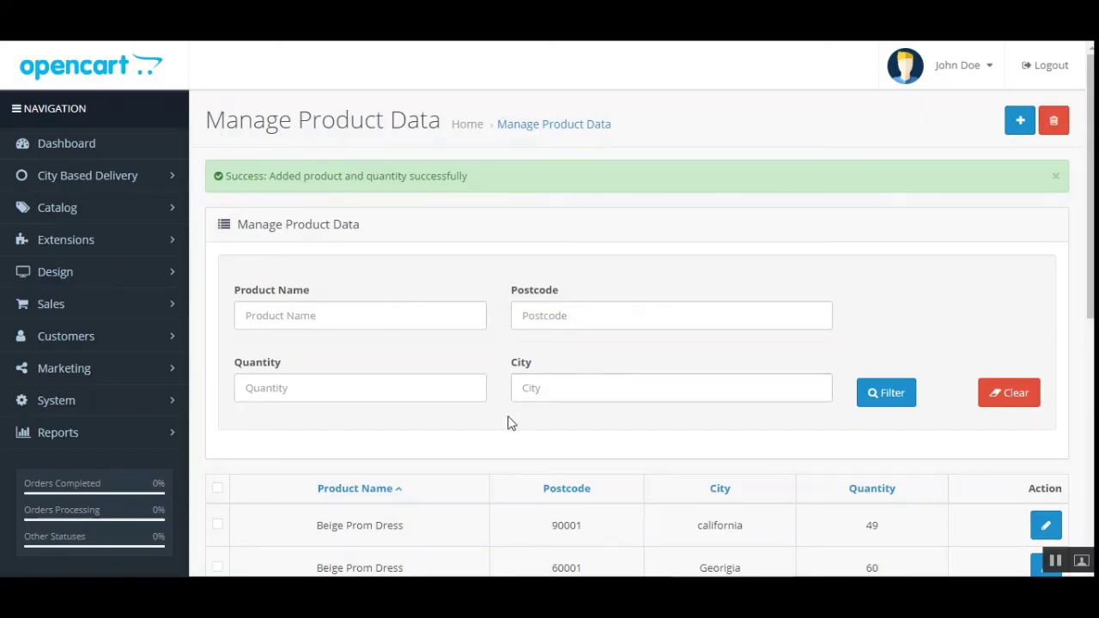
- Return to the admin product data list and examine the Georigia Beige Prom Dress entry's name, postcode, city and quantity
scroll(507, 421, "down", 6)
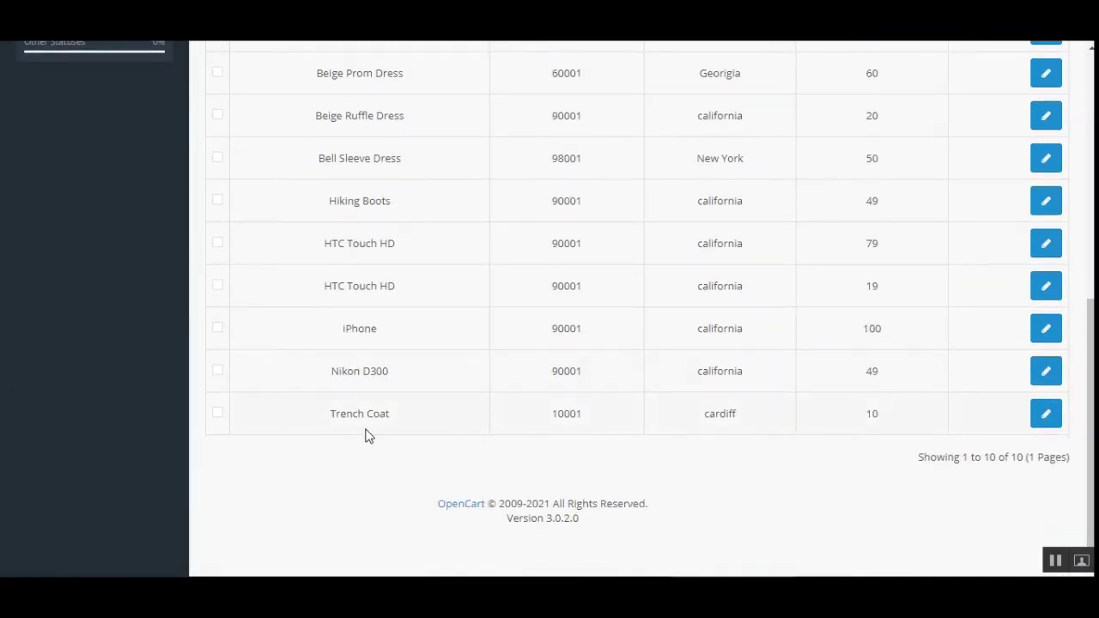
scroll(366, 436, "up", 2)
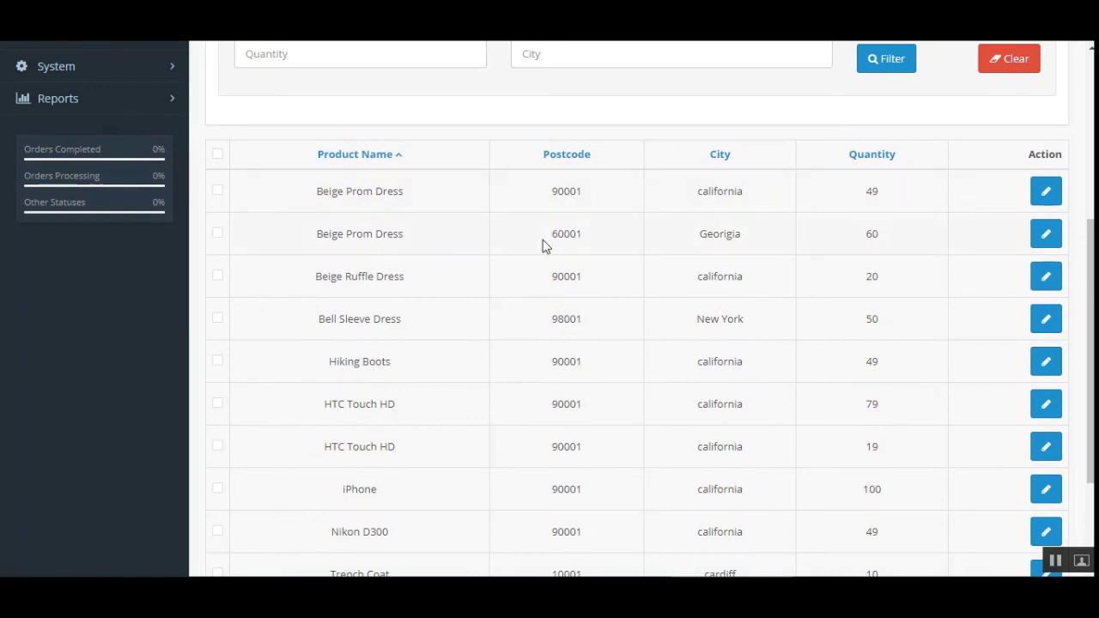
left_click_drag(332, 241, 395, 234)
left_click(558, 234)
double_click(558, 234)
double_click(706, 235)
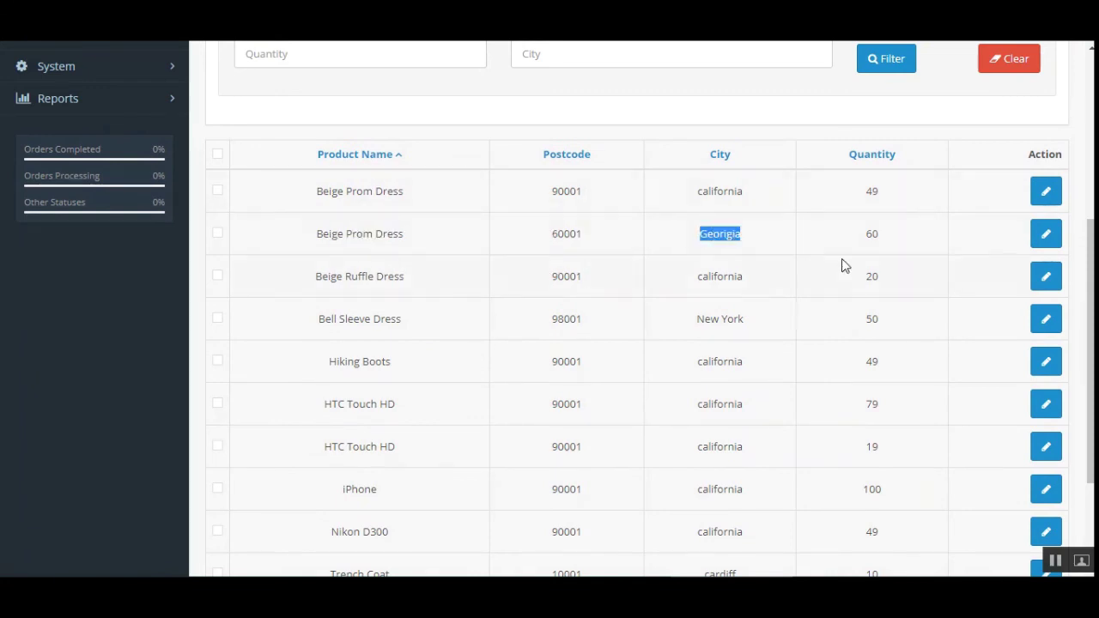
double_click(869, 237)
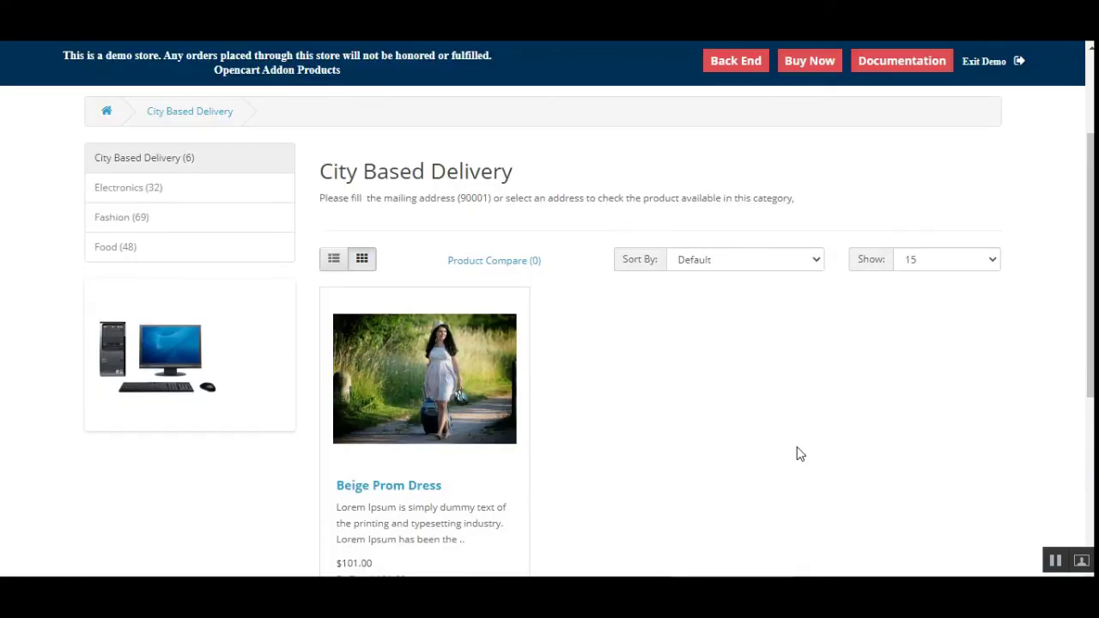
- Switch to the storefront and open the Beige Prom Dress product page from the City Based Delivery category
scroll(985, 180, "up", 2)
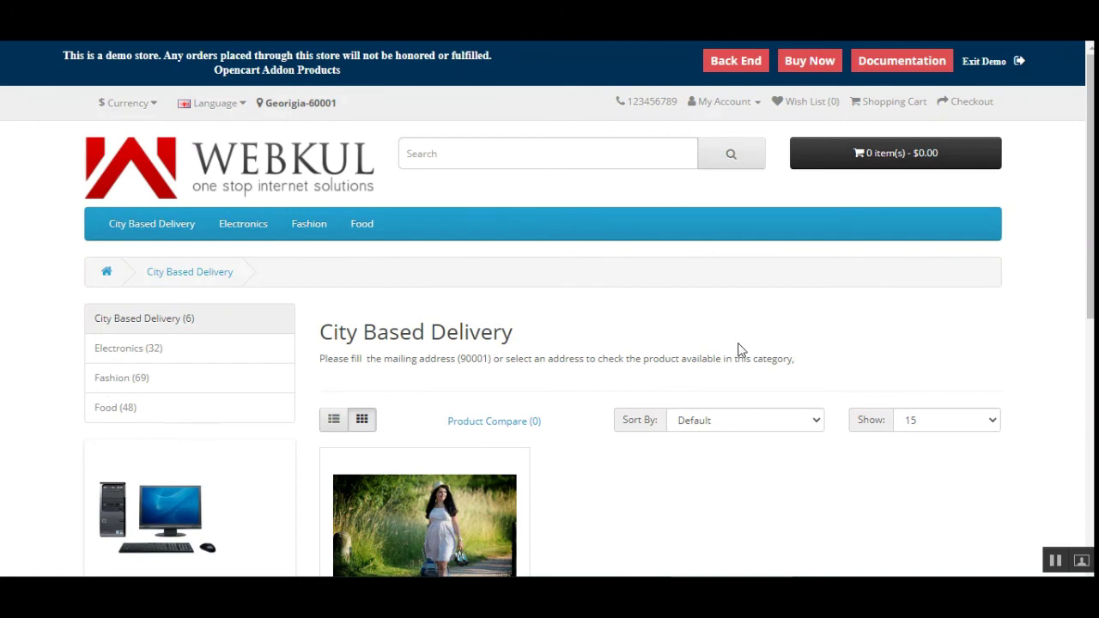
scroll(417, 417, "down", 3)
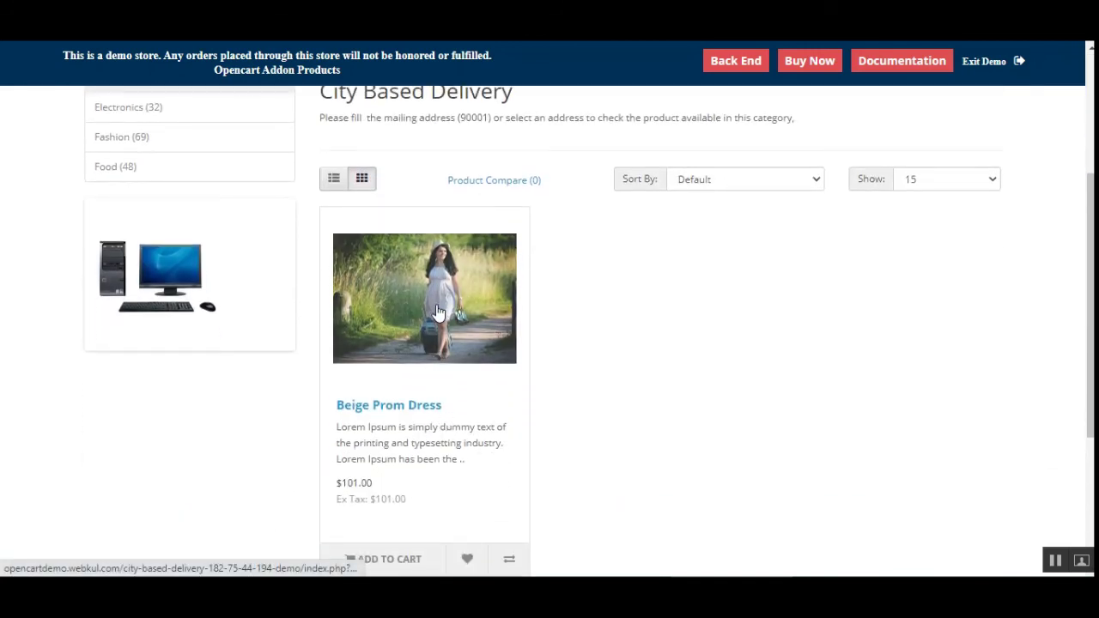
left_click(438, 311)
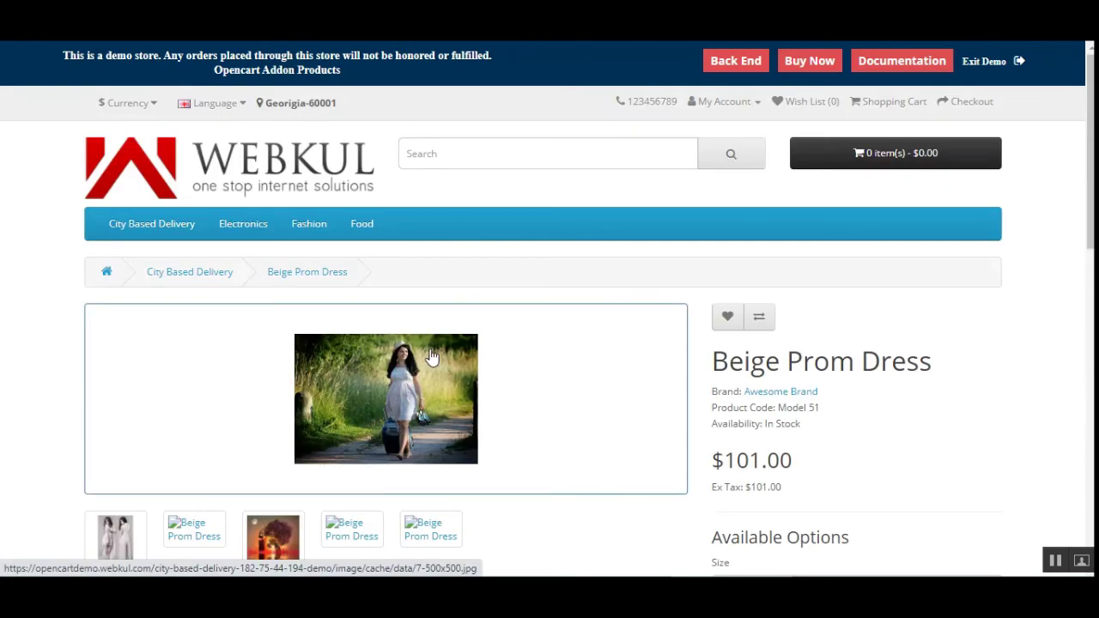
scroll(442, 371, "down", 2)
scroll(367, 360, "up", 2)
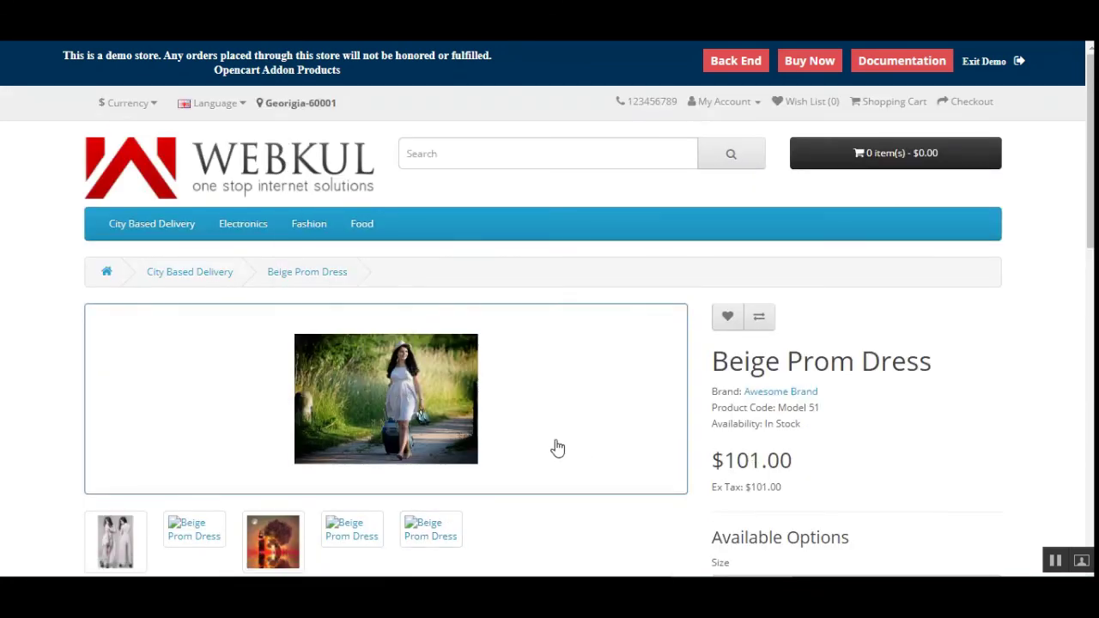
- Change the storefront's delivery location to the saved California address and review the products in the City Based Delivery category
left_click(292, 103)
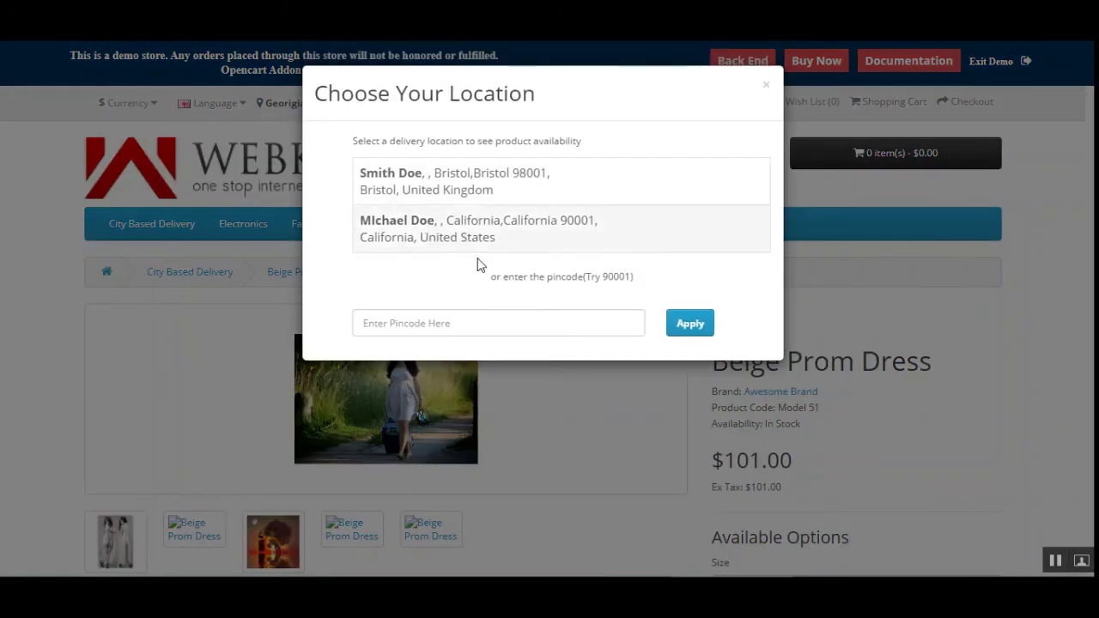
left_click(692, 328)
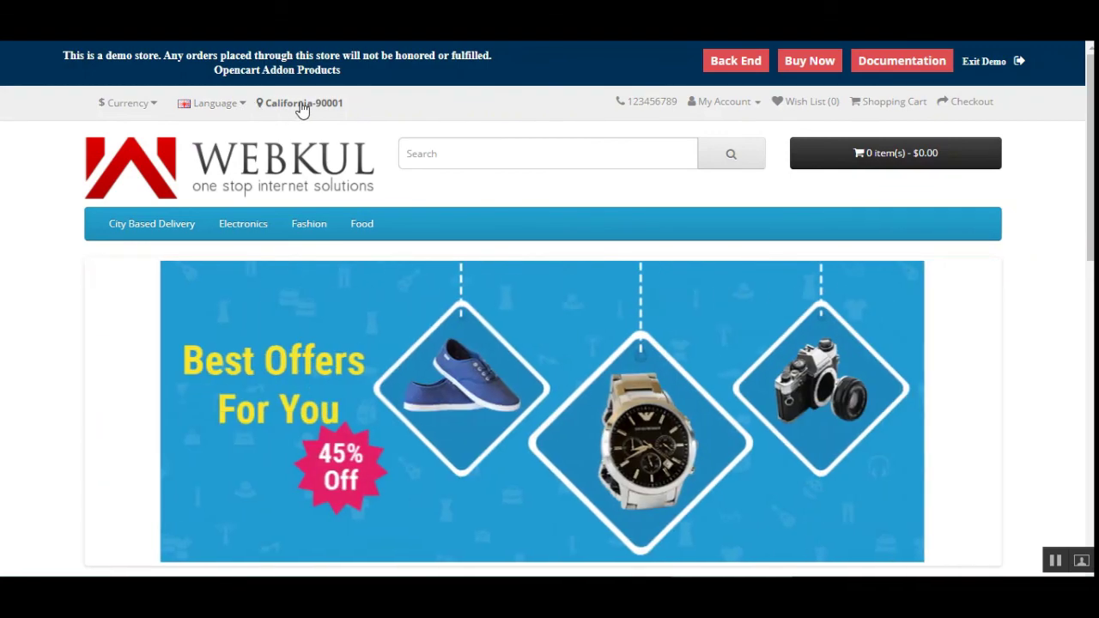
left_click(303, 103)
left_click(116, 299)
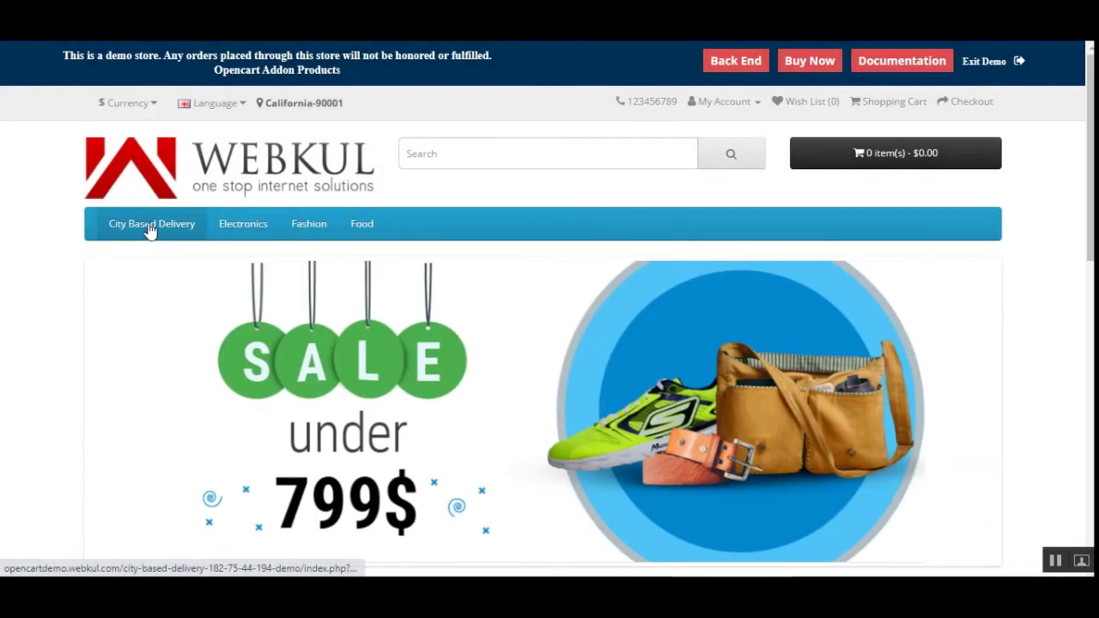
left_click(122, 235)
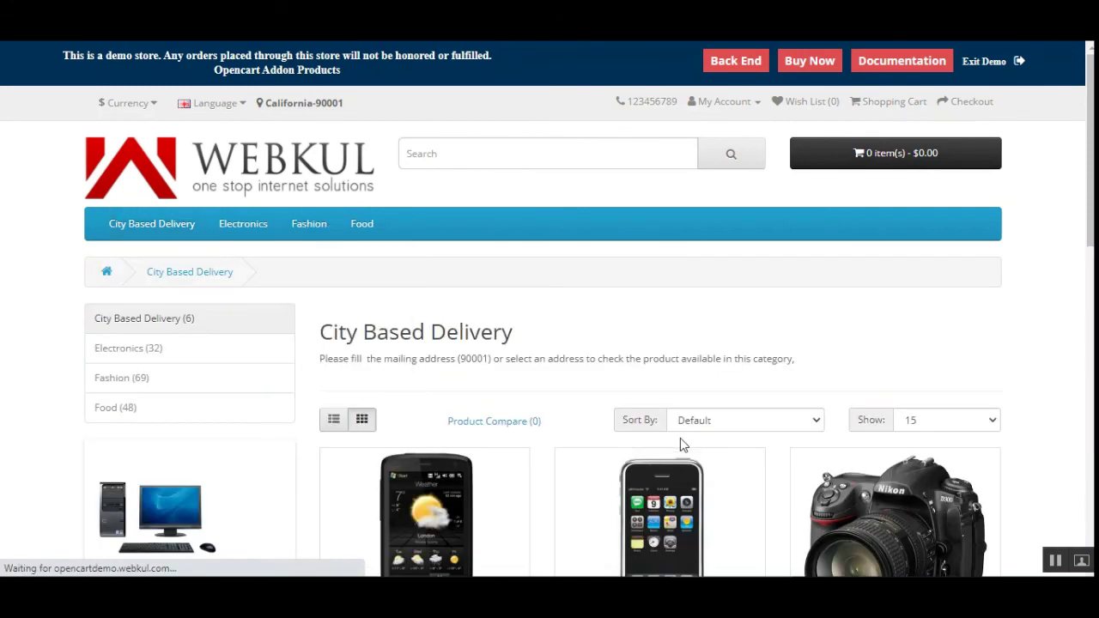
left_click_drag(1090, 128, 1076, 95)
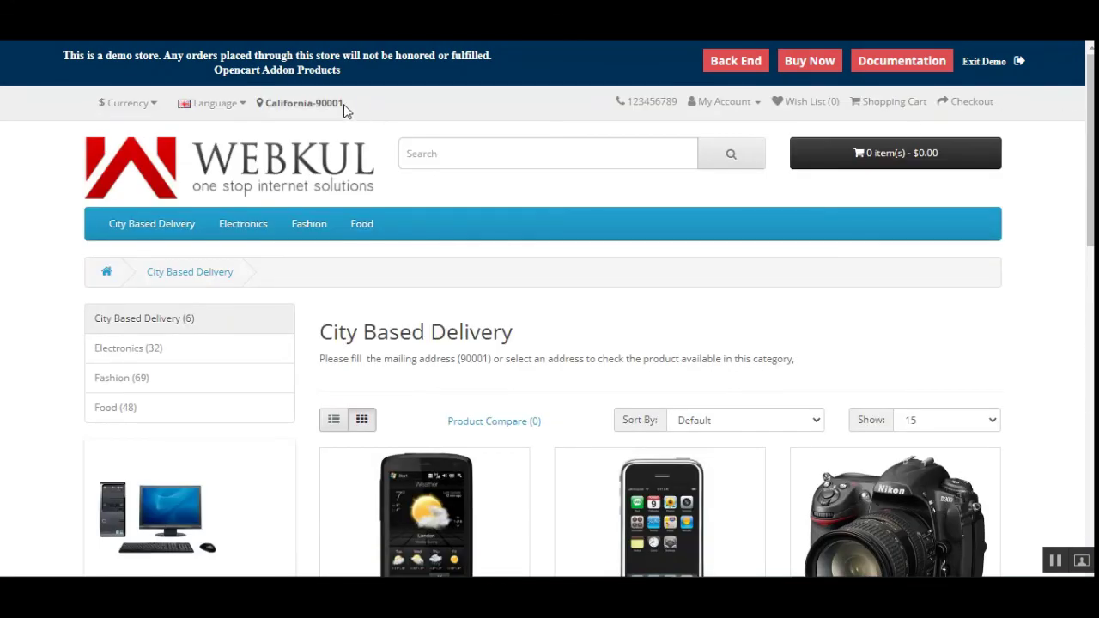
scroll(549, 343, "down", 4)
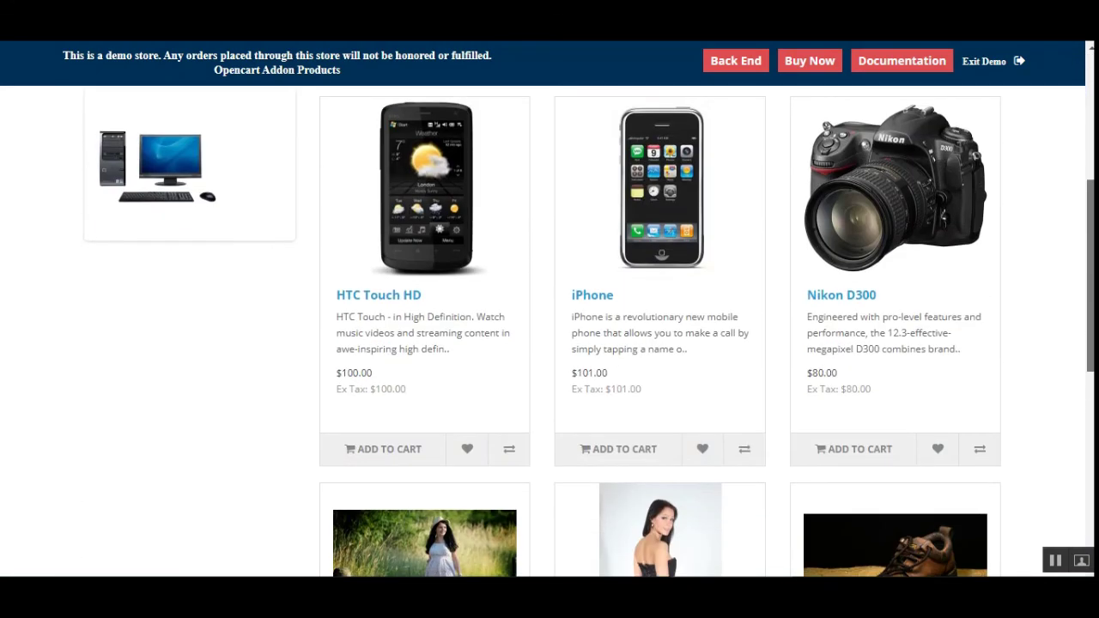
scroll(1017, 234, "down", 4)
scroll(1017, 235, "up", 8)
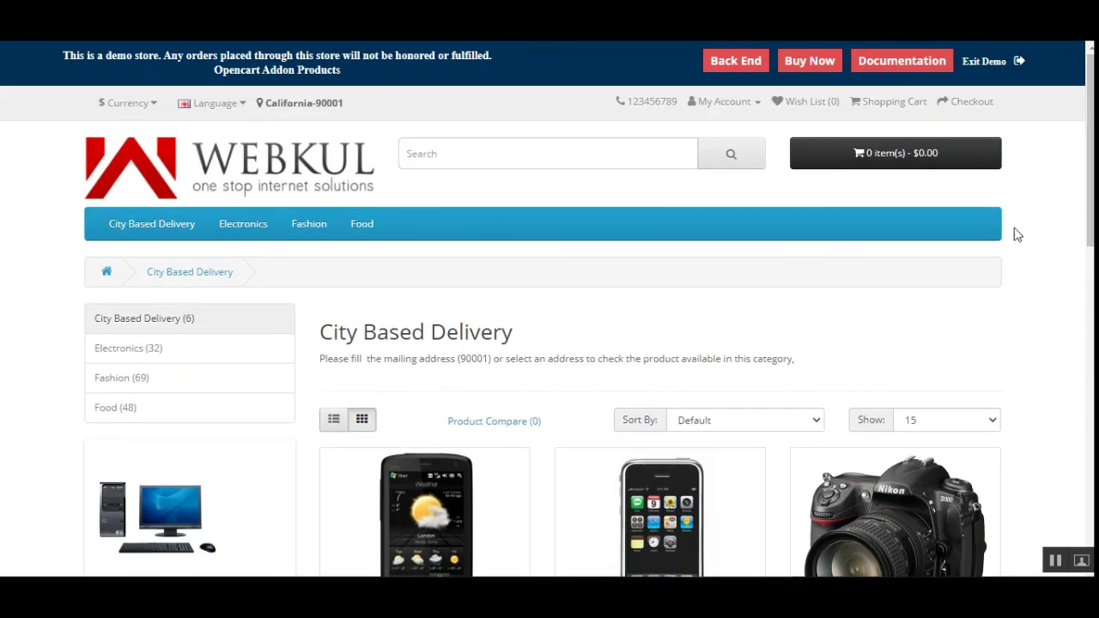